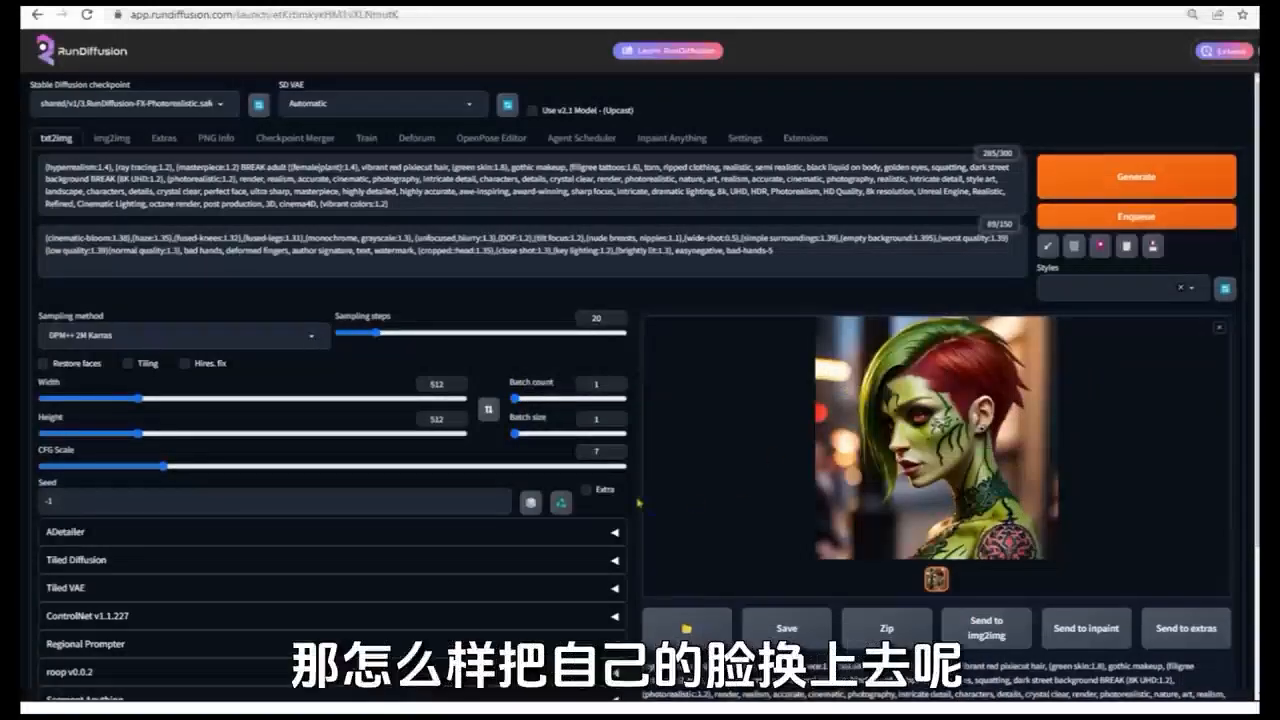
Reuse the generated image's seed and regenerate it with the portrait face swapped in through roop v0.0.2.
{"action": "scroll", "coordinate": [640, 400], "scroll_direction": "down", "scroll_amount": 2}
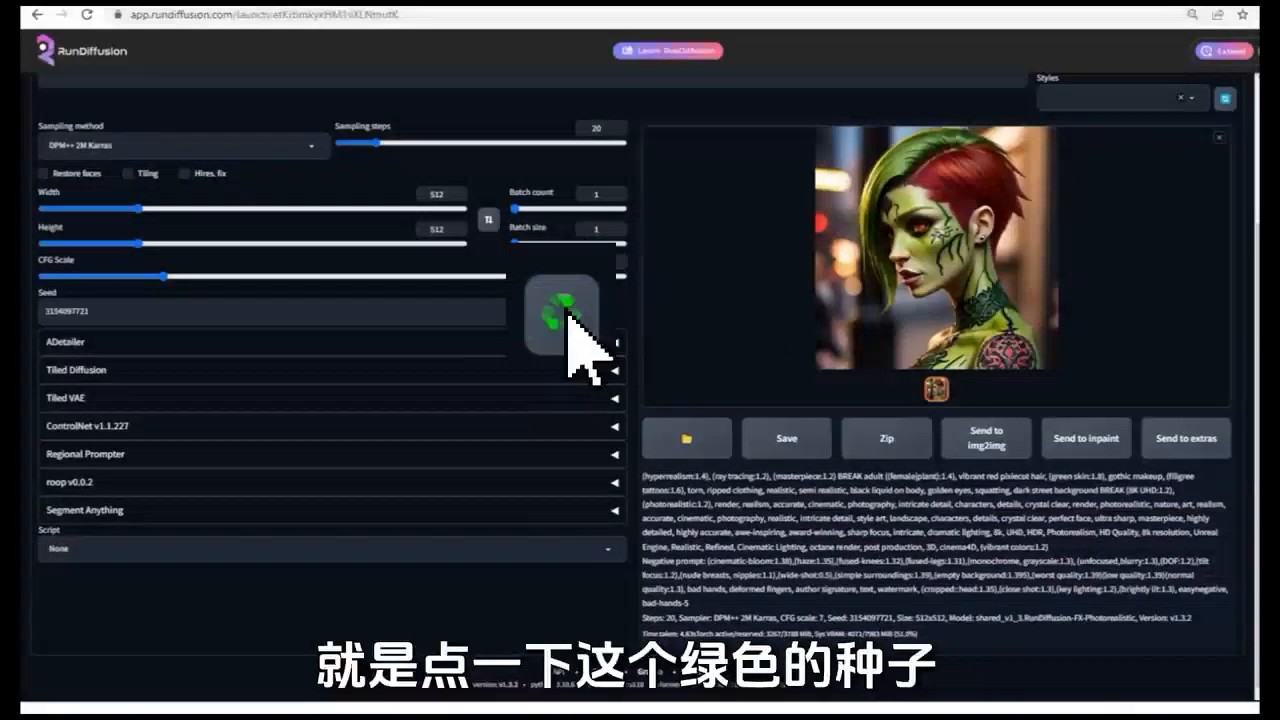
{"action": "left_click", "coordinate": [90, 488]}
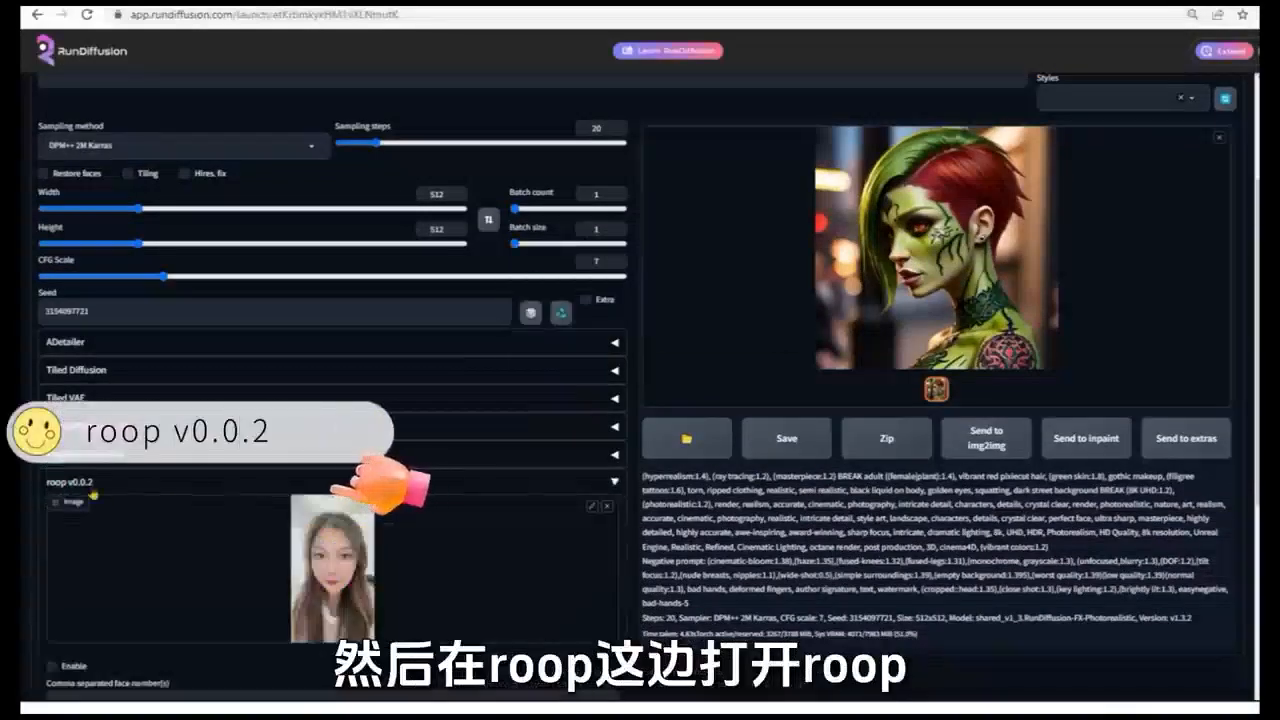
{"action": "scroll", "coordinate": [92, 494], "scroll_direction": "down", "scroll_amount": 3}
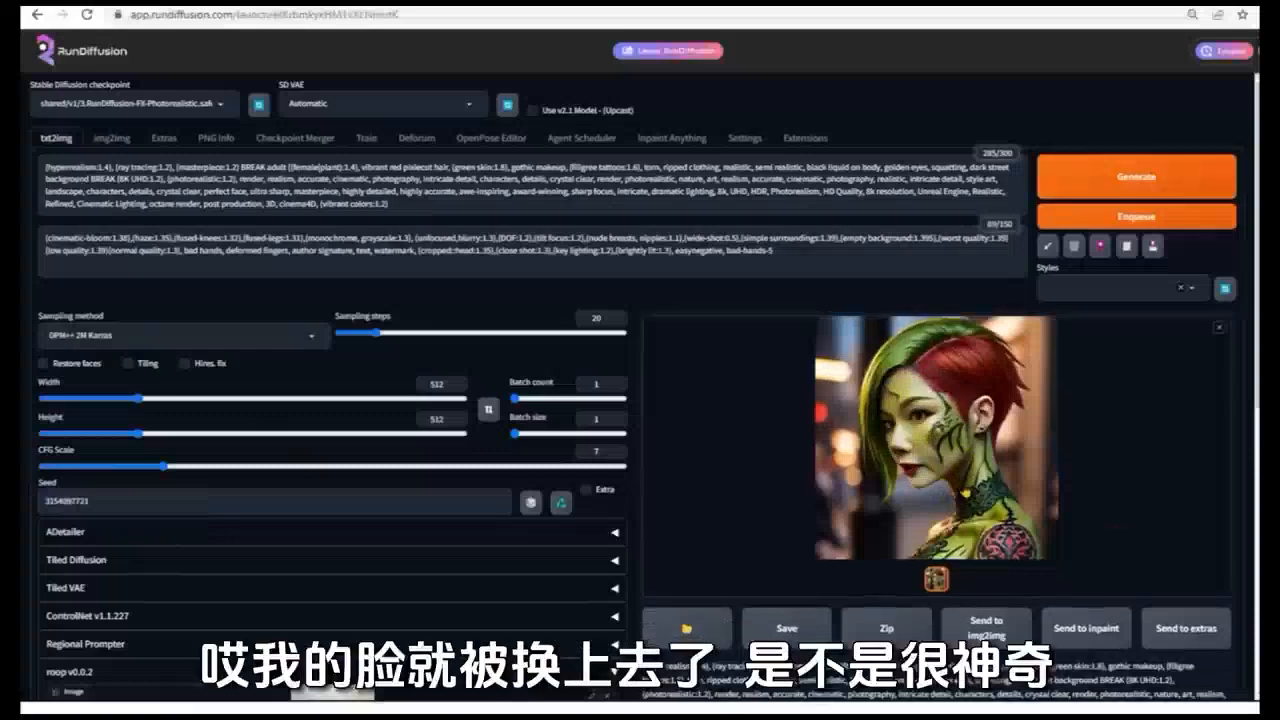
{"action": "left_click", "coordinate": [963, 455]}
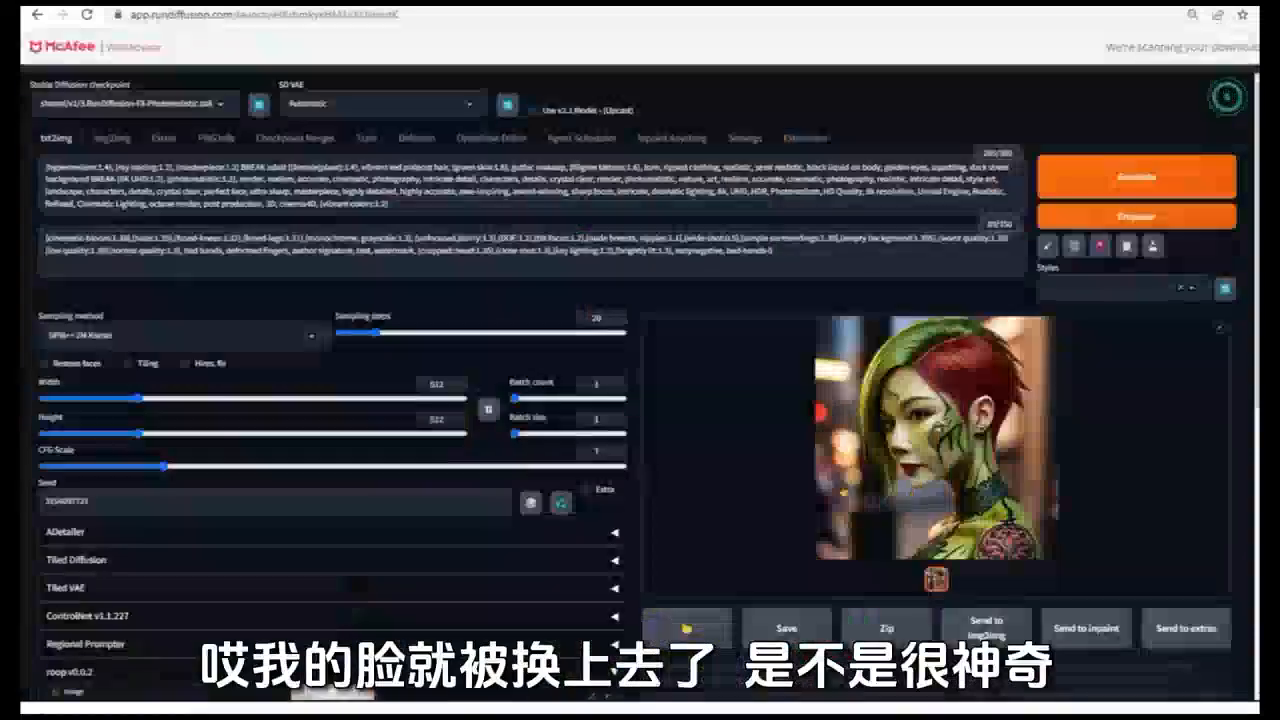
Reset the seed to random (-1) and generate a new face-swapped image, opening it in the enlarged preview.
{"action": "scroll", "coordinate": [497, 551], "scroll_direction": "down", "scroll_amount": 3}
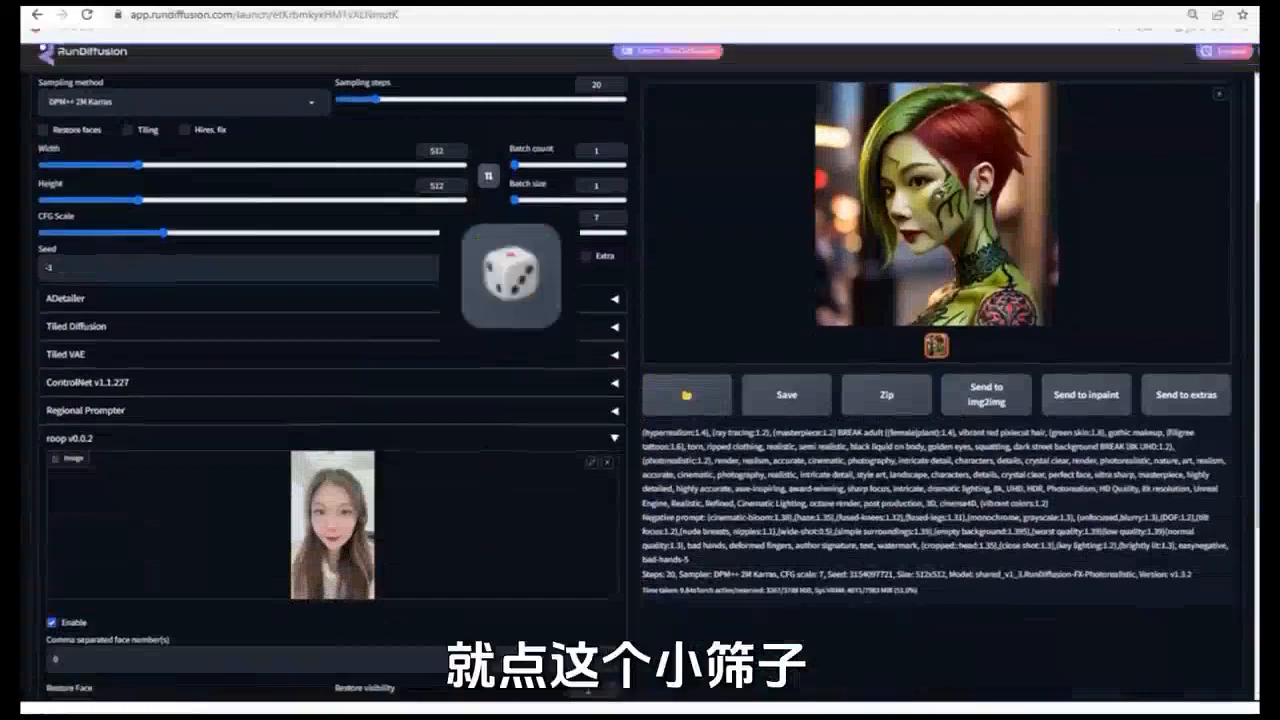
{"action": "scroll", "coordinate": [640, 400], "scroll_direction": "up", "scroll_amount": 5}
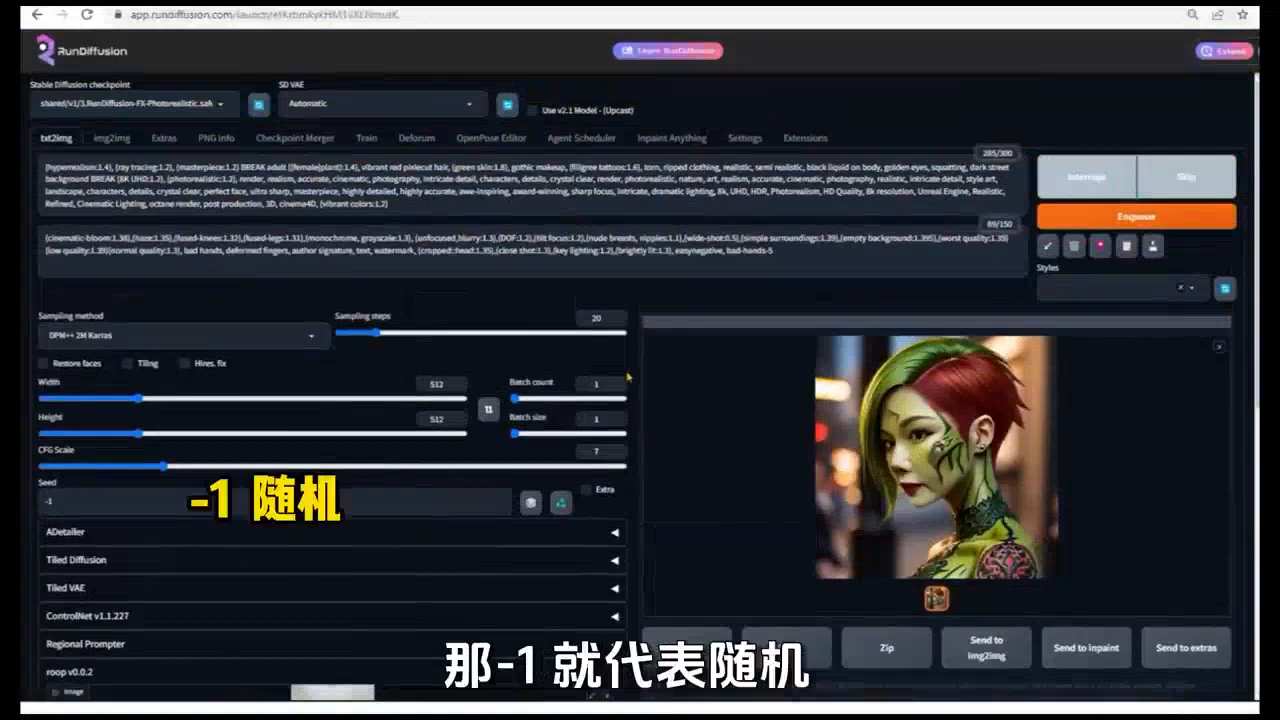
{"action": "left_click", "coordinate": [977, 463]}
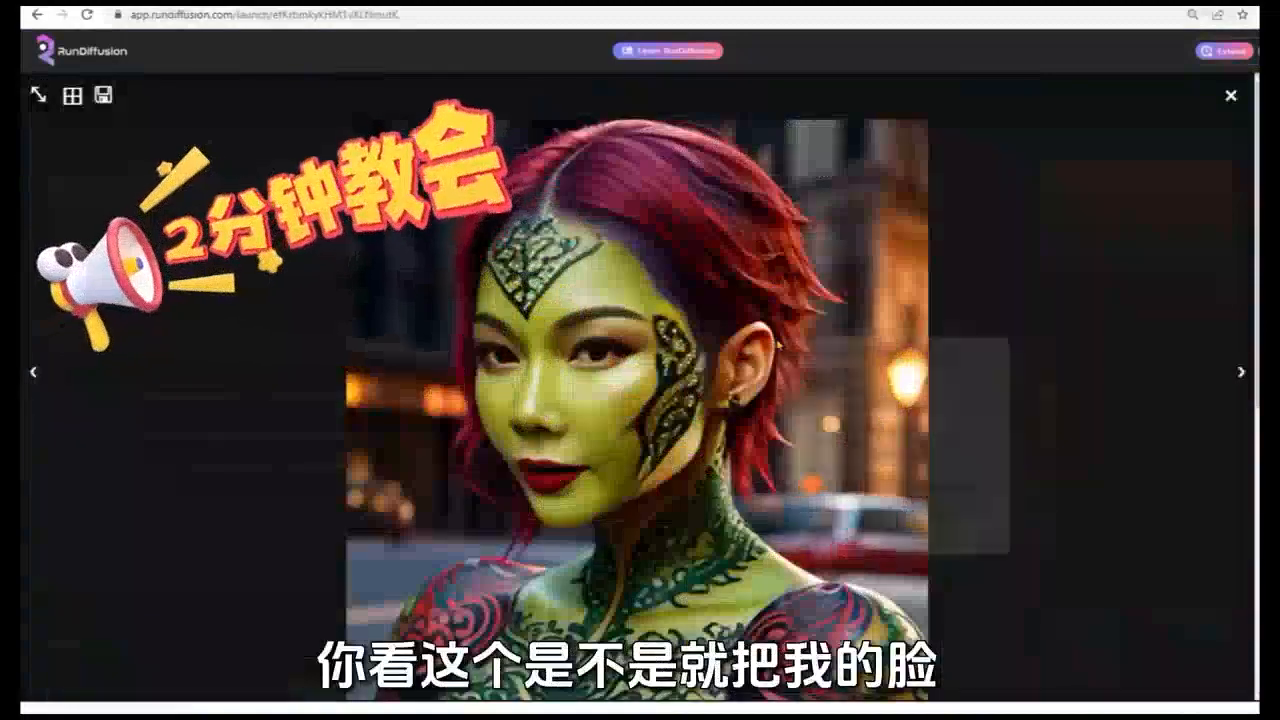
Save the enlarged face-swapped portrait as a PNG image in the 视频 folder under its suggested name.
{"action": "right_click", "coordinate": [779, 343]}
{"action": "left_click", "coordinate": [835, 372]}
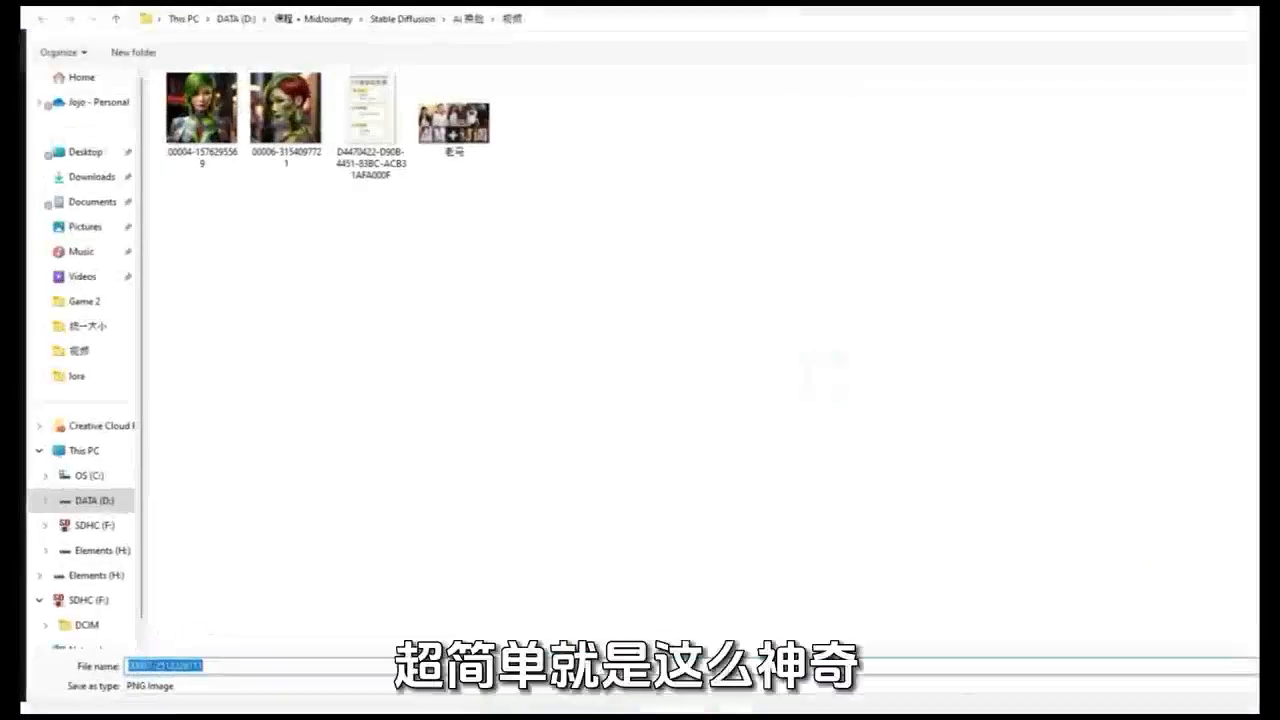
{"action": "key", "text": "Return"}
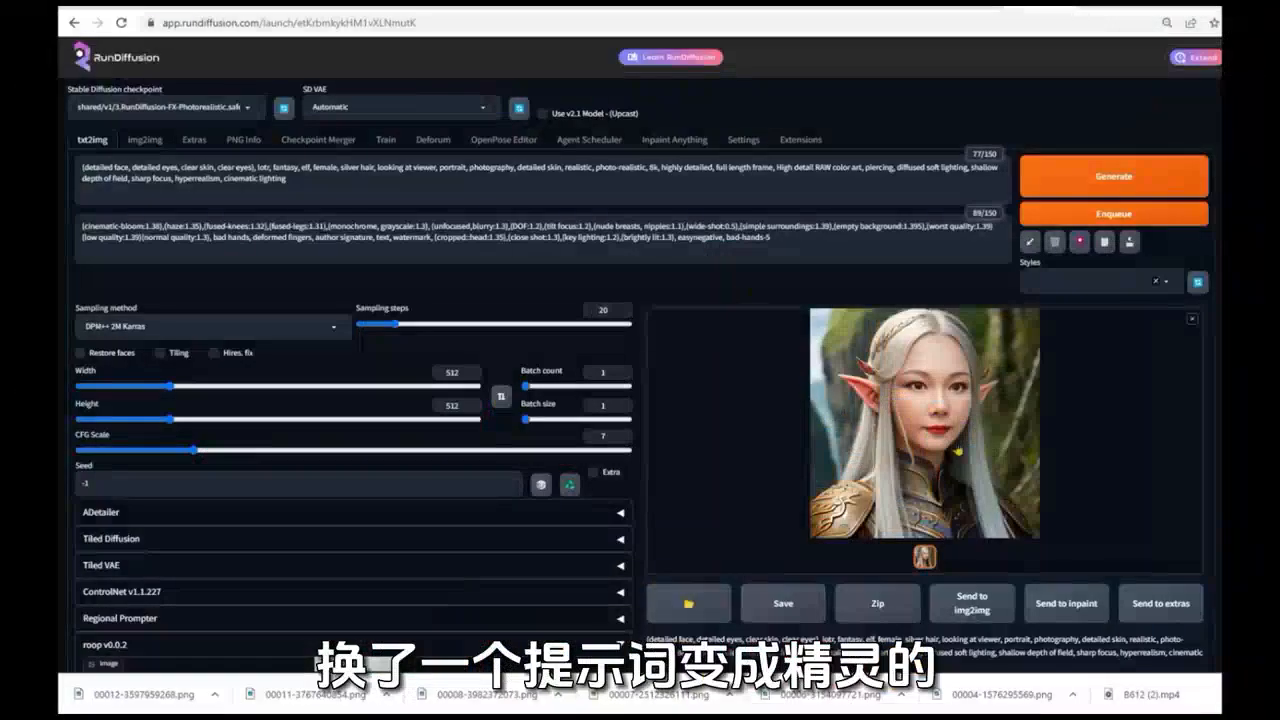
Check the elf portrait at full size and generate a new elf batch with the batch count set to 4.
{"action": "left_click", "coordinate": [958, 451]}
{"action": "left_click", "coordinate": [1203, 99]}
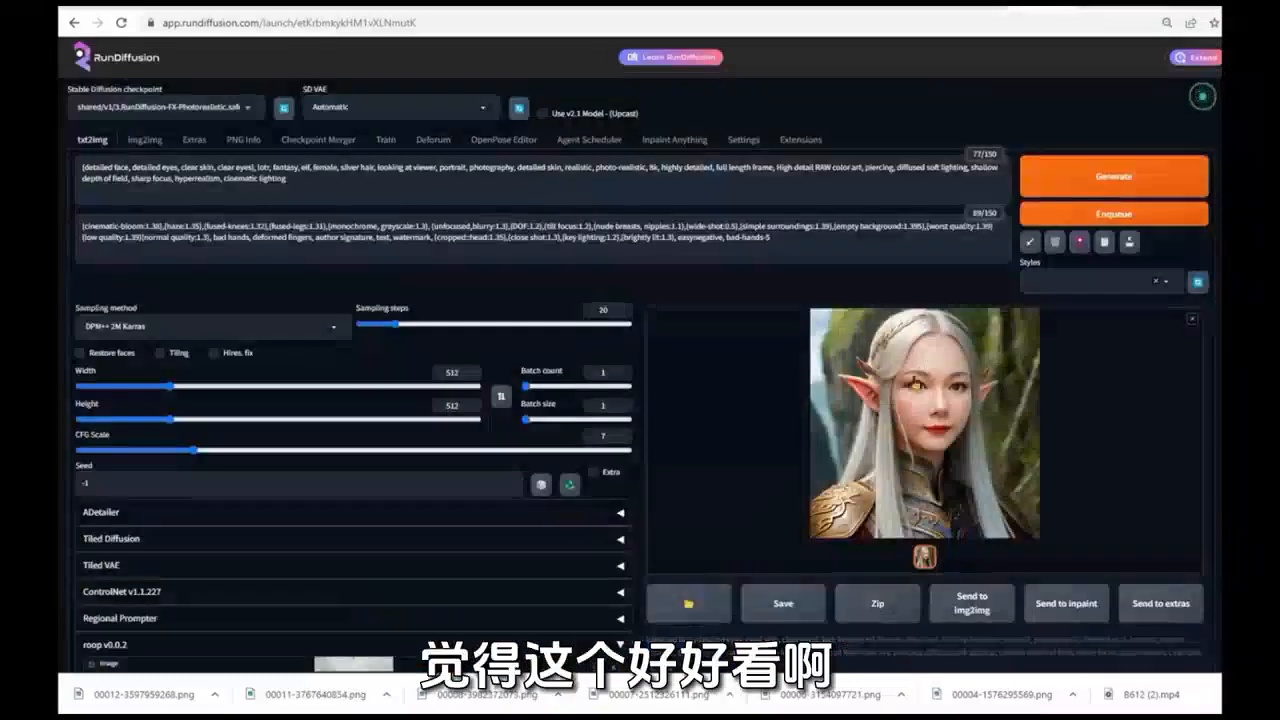
{"action": "left_click", "coordinate": [529, 387]}
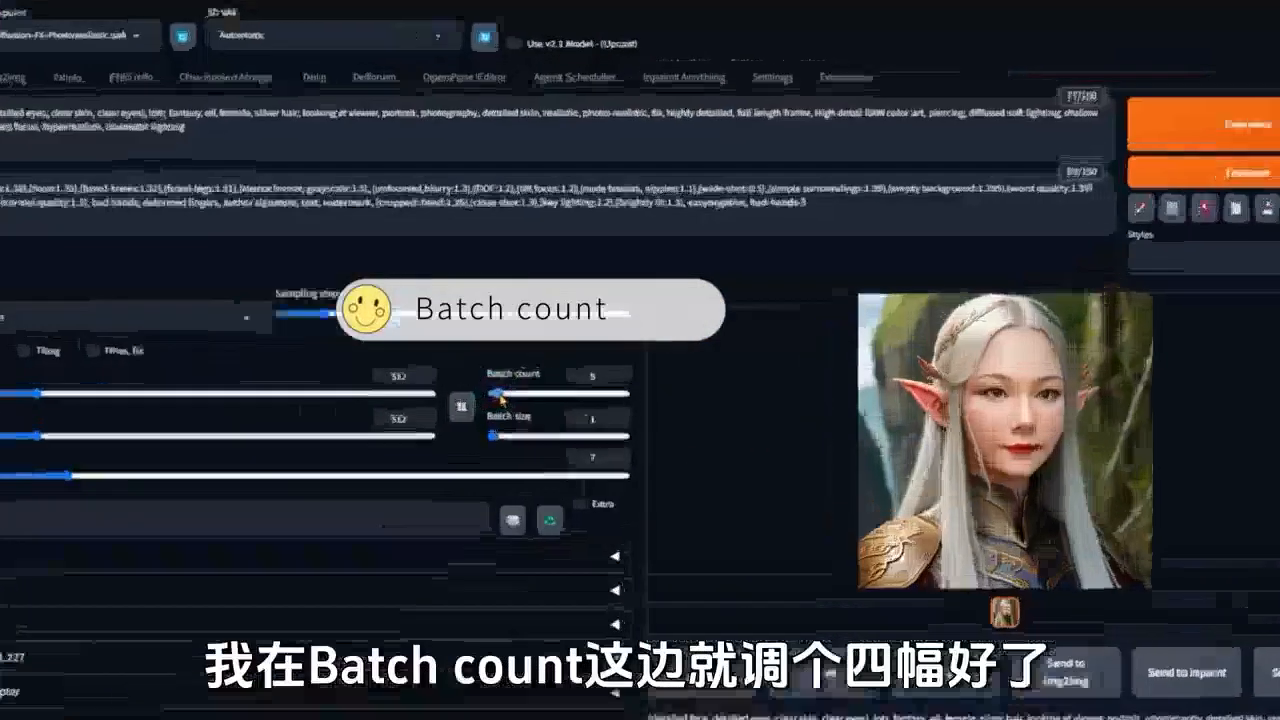
{"action": "left_click_drag", "start_coordinate": [502, 397], "coordinate": [496, 397]}
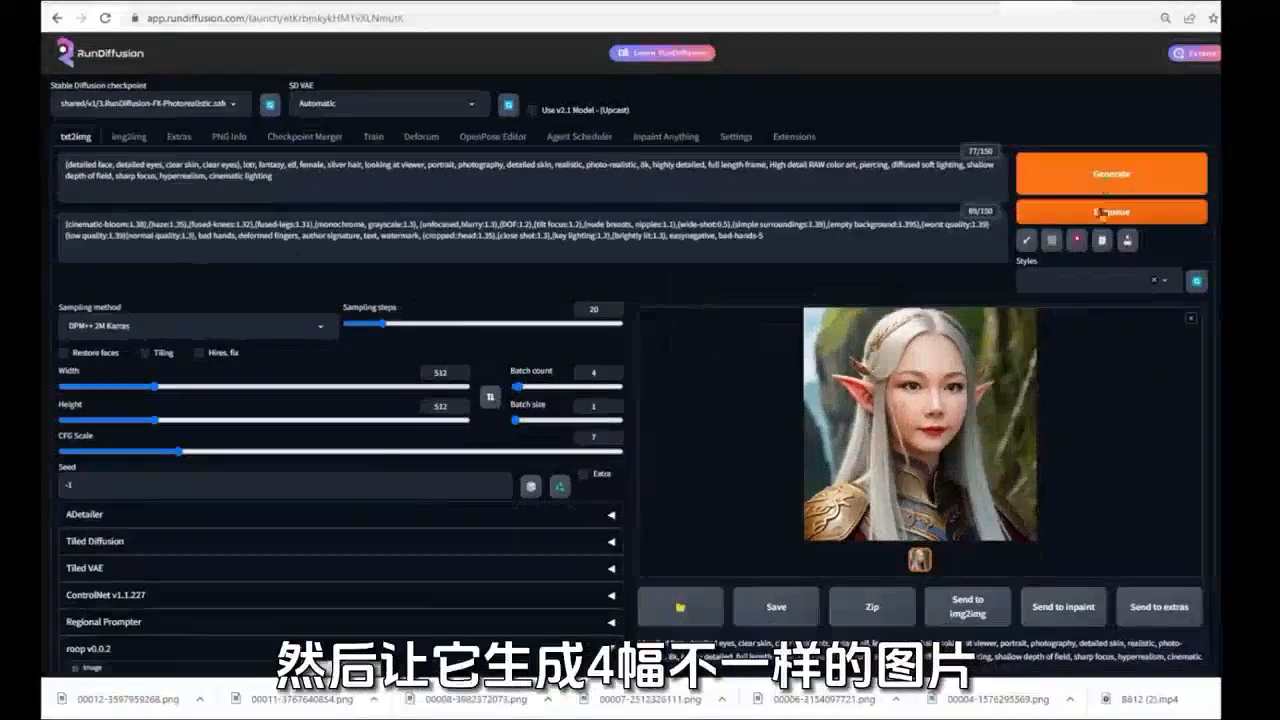
{"action": "left_click", "coordinate": [1104, 186]}
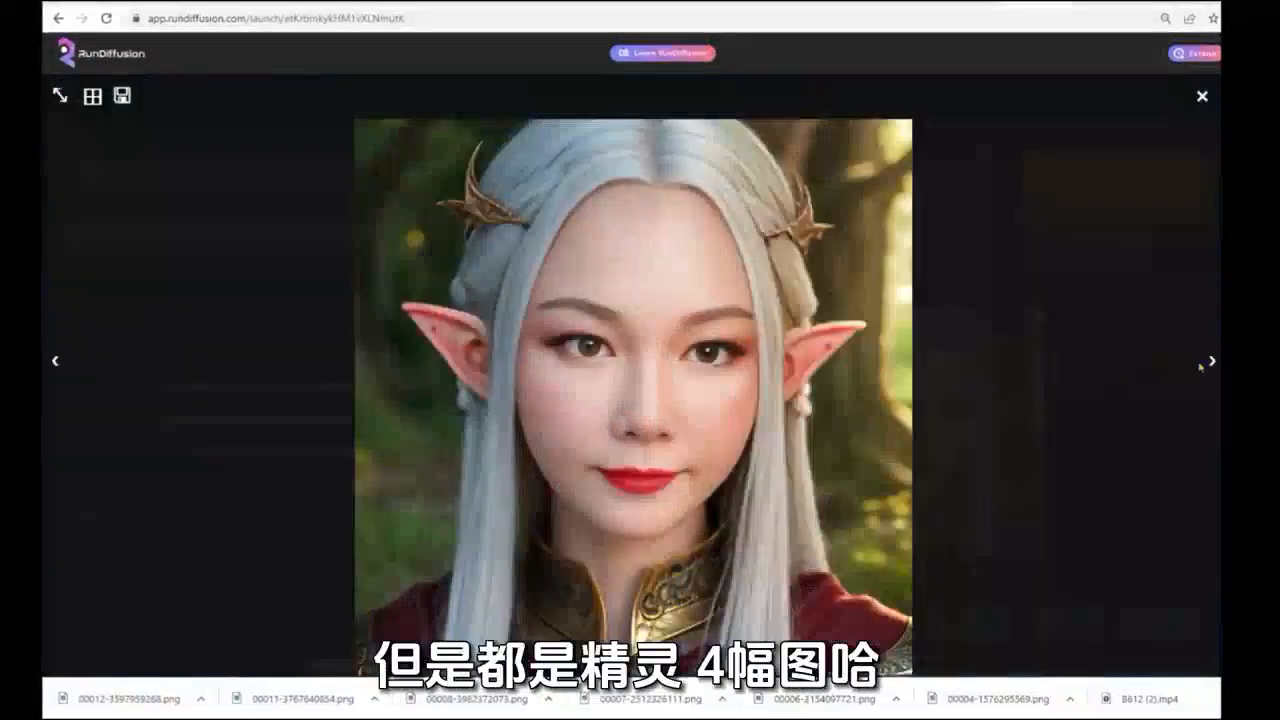
Page through the generated elf portraits in the enlarged preview.
{"action": "left_click", "coordinate": [1212, 363]}
{"action": "left_click", "coordinate": [1211, 362]}
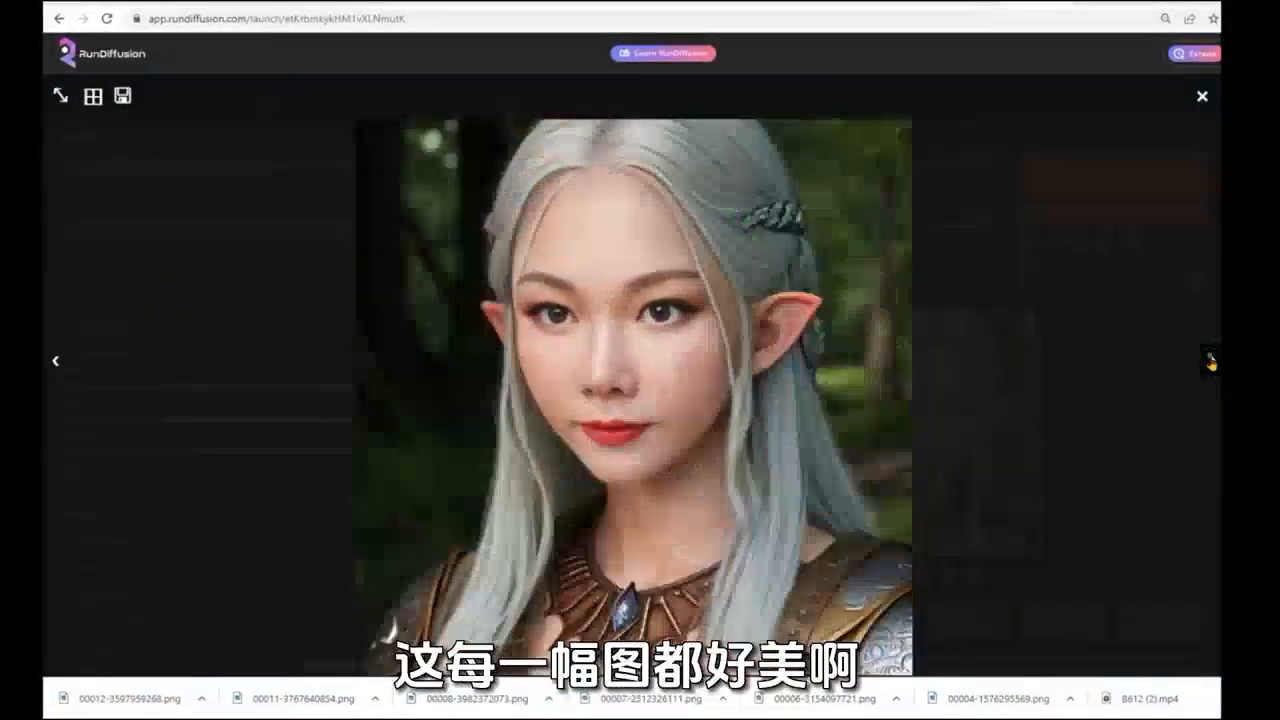
{"action": "left_click", "coordinate": [1212, 363]}
{"action": "left_click", "coordinate": [1211, 362]}
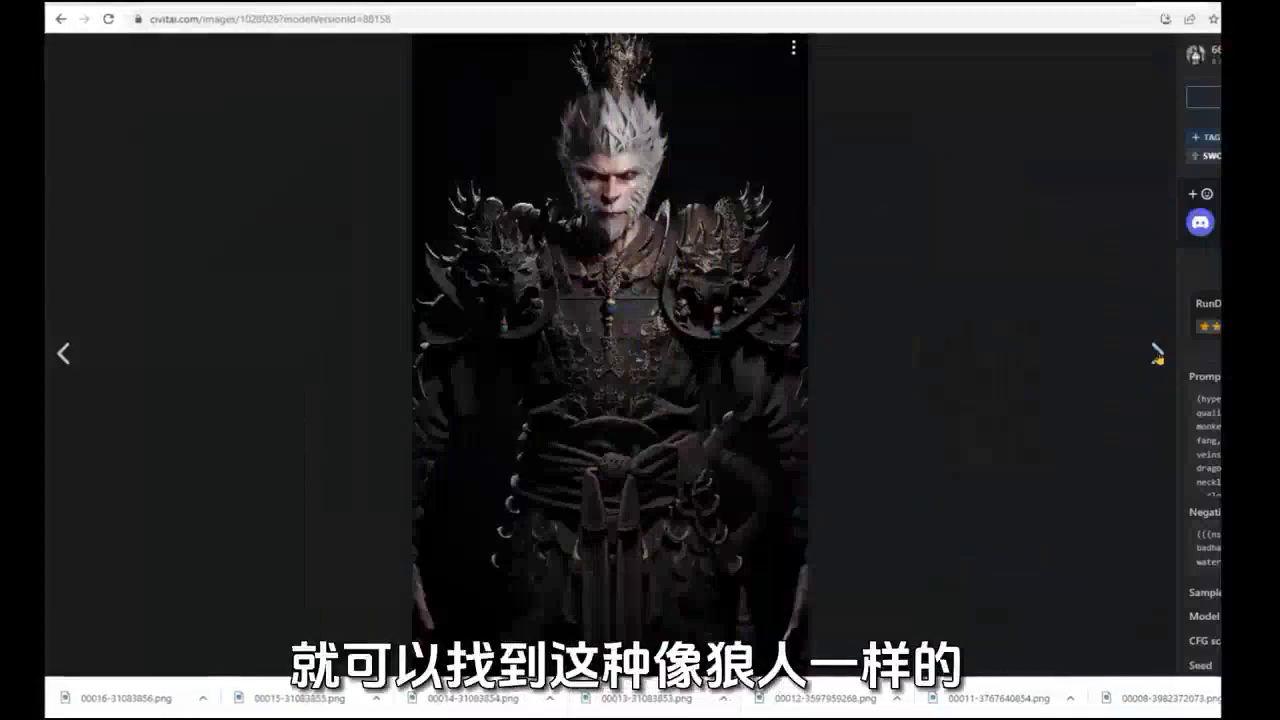
Browse example images on Civitai and page through the generated ornate-armour portraits in RunDiffusion.
{"action": "left_click", "coordinate": [1157, 353]}
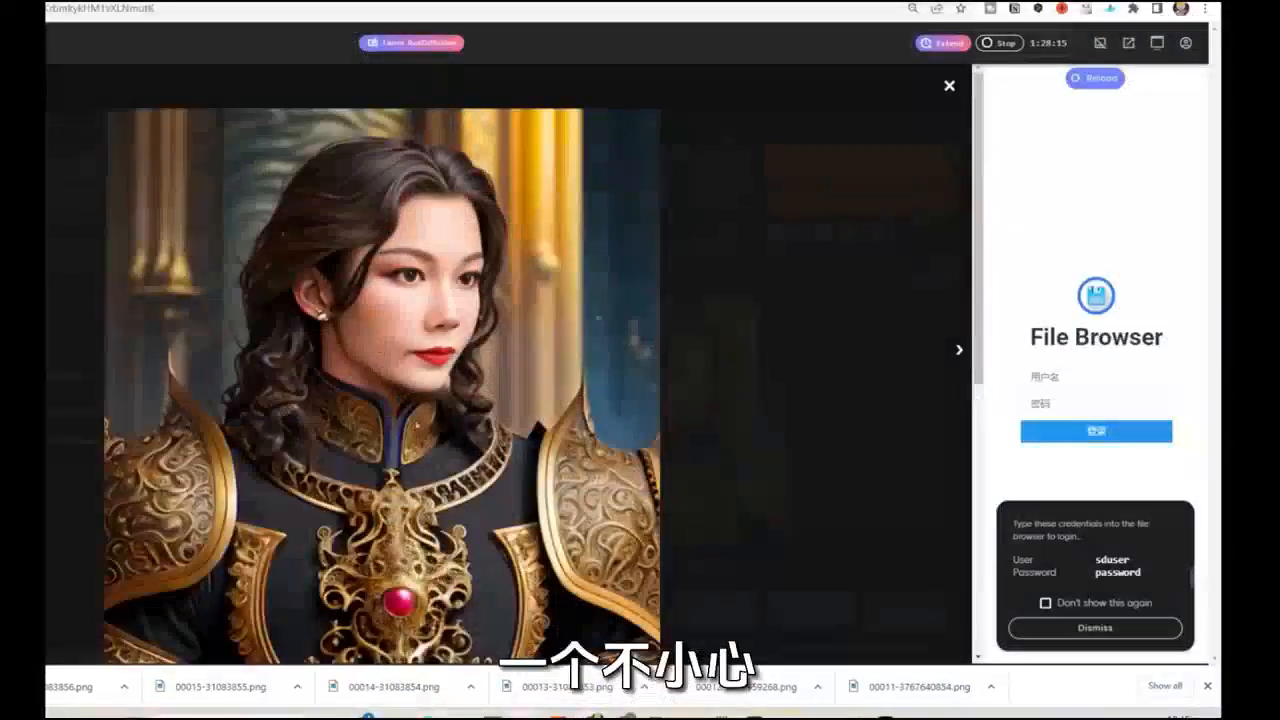
{"action": "left_click", "coordinate": [958, 353]}
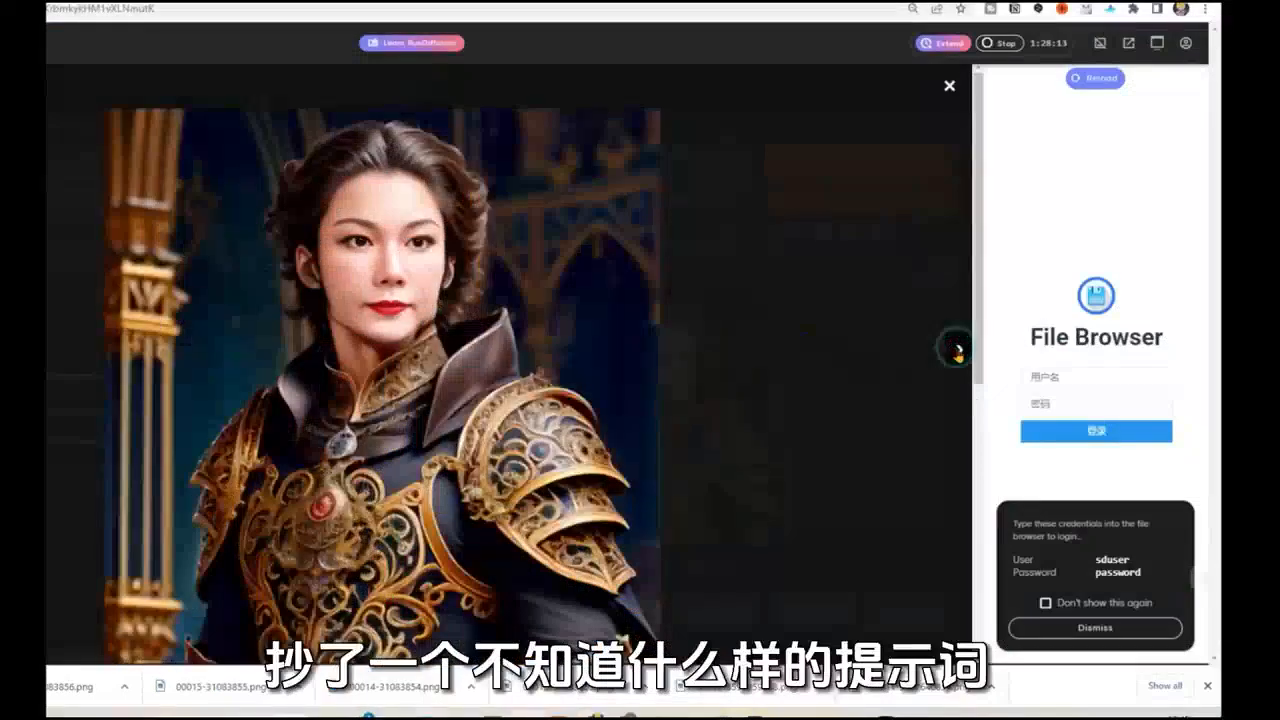
{"action": "left_click", "coordinate": [957, 350]}
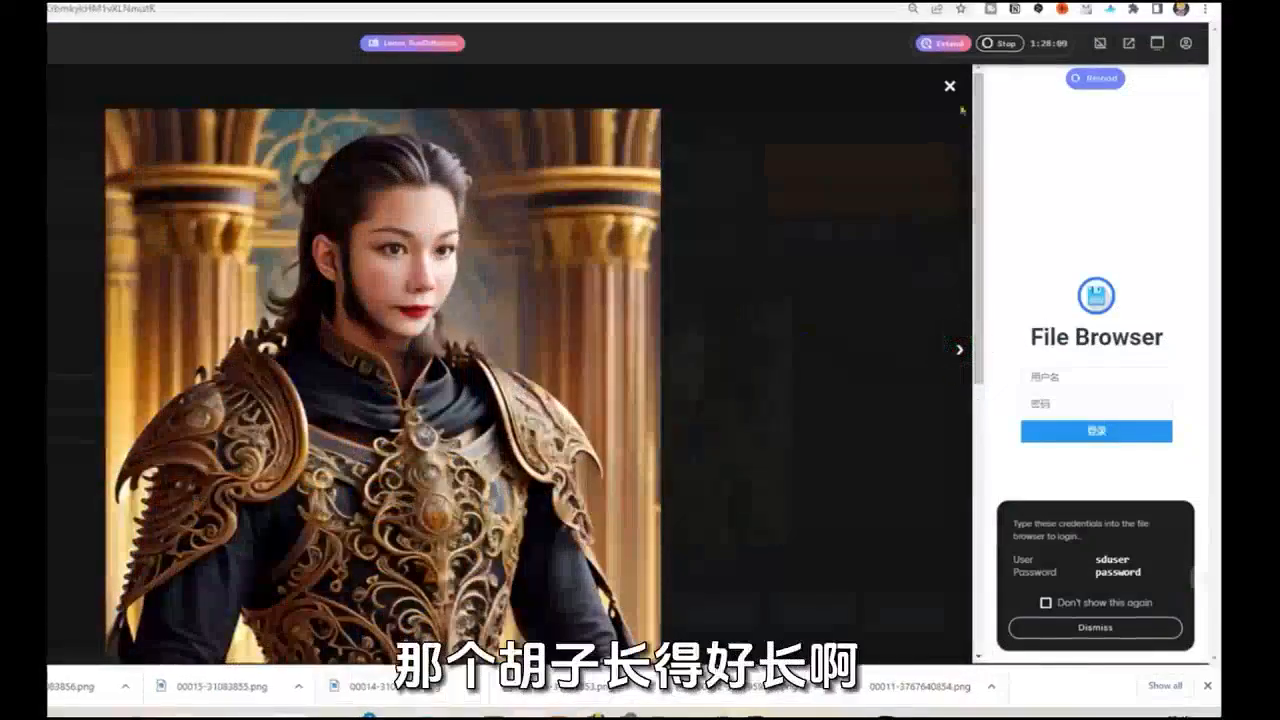
{"action": "left_click", "coordinate": [295, 213]}
{"action": "left_click", "coordinate": [689, 463]}
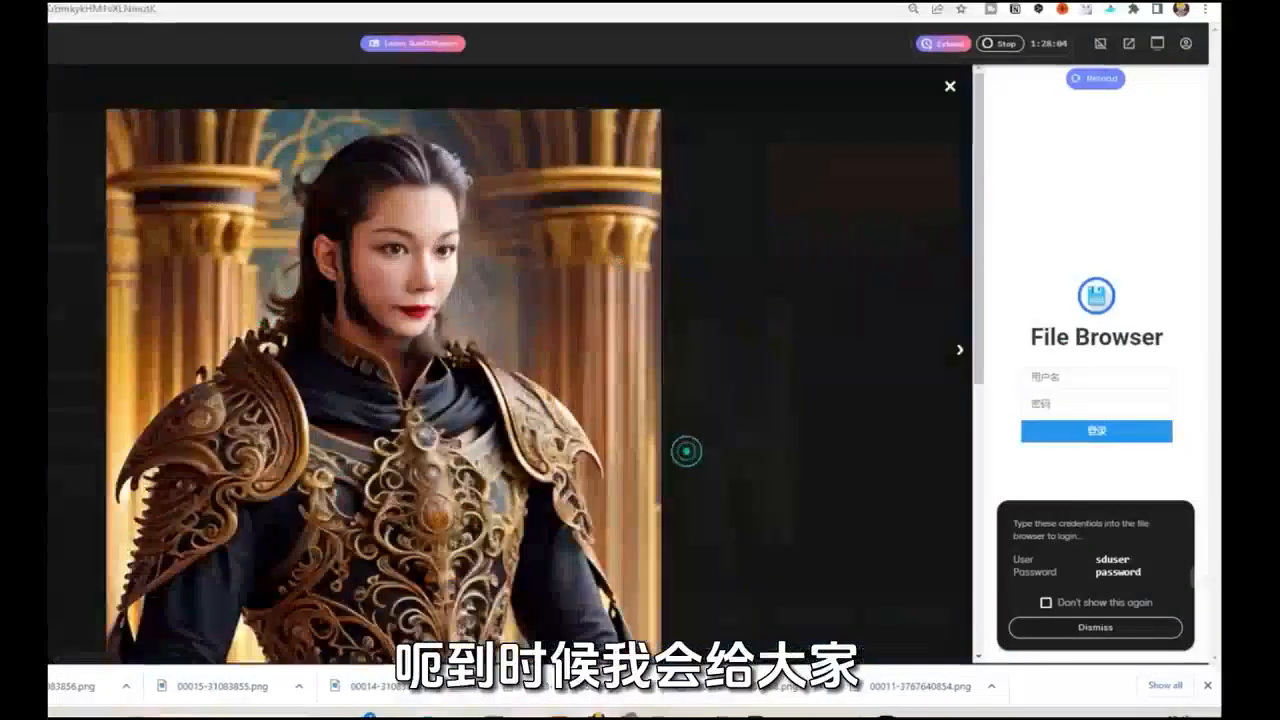
{"action": "right_click", "coordinate": [434, 337]}
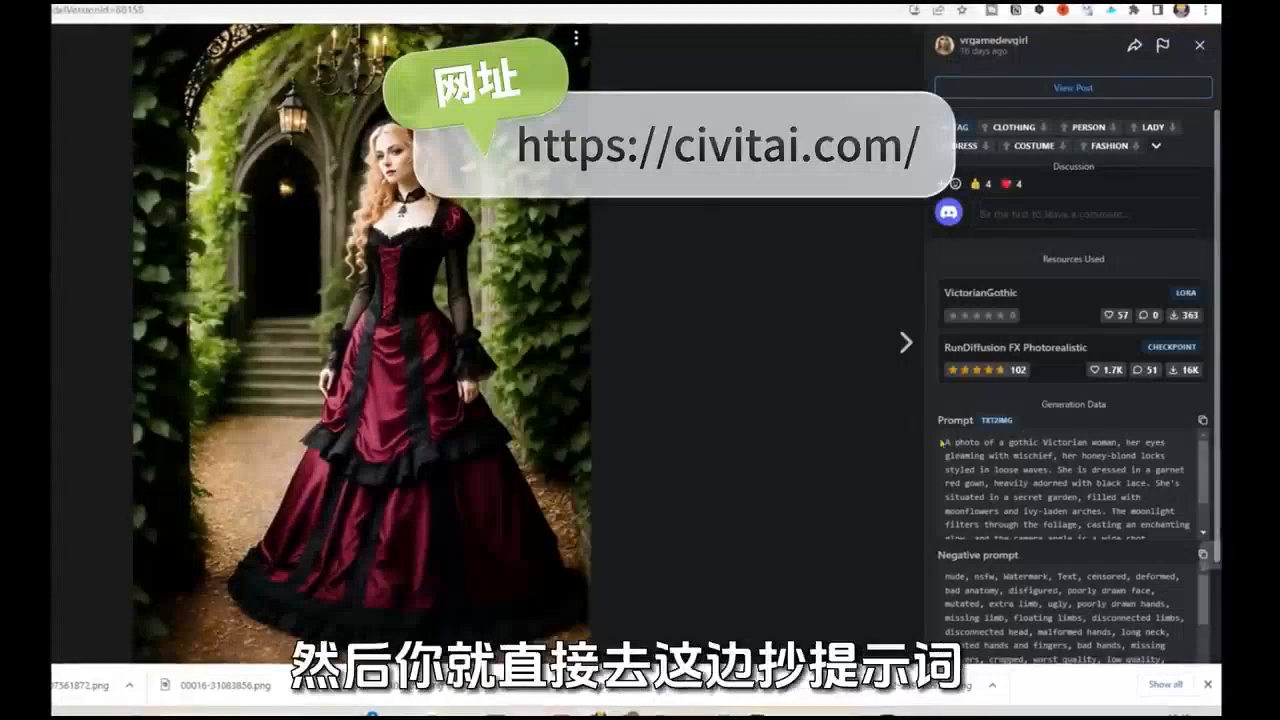
Highlight the prompt and negative prompt in the generation data of Civitai's gothic Victorian woman image.
{"action": "left_click_drag", "start_coordinate": [946, 442], "coordinate": [1038, 497]}
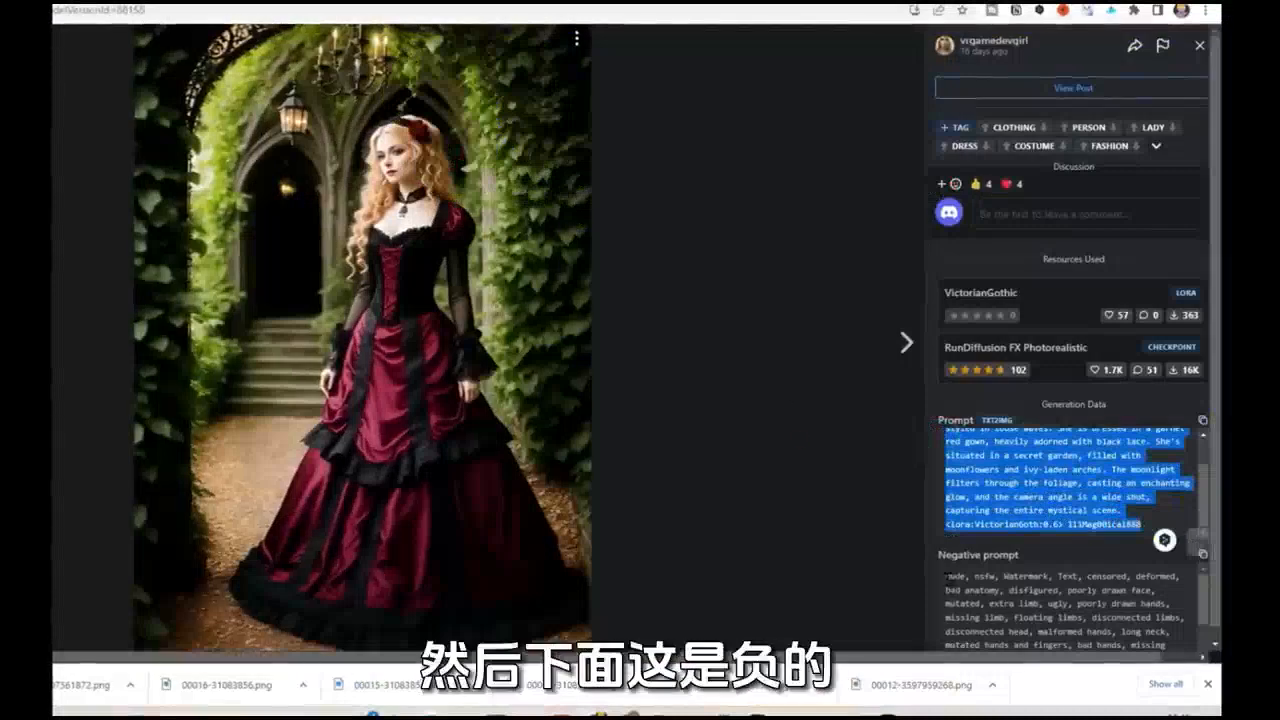
{"action": "left_click_drag", "start_coordinate": [985, 645], "coordinate": [950, 452]}
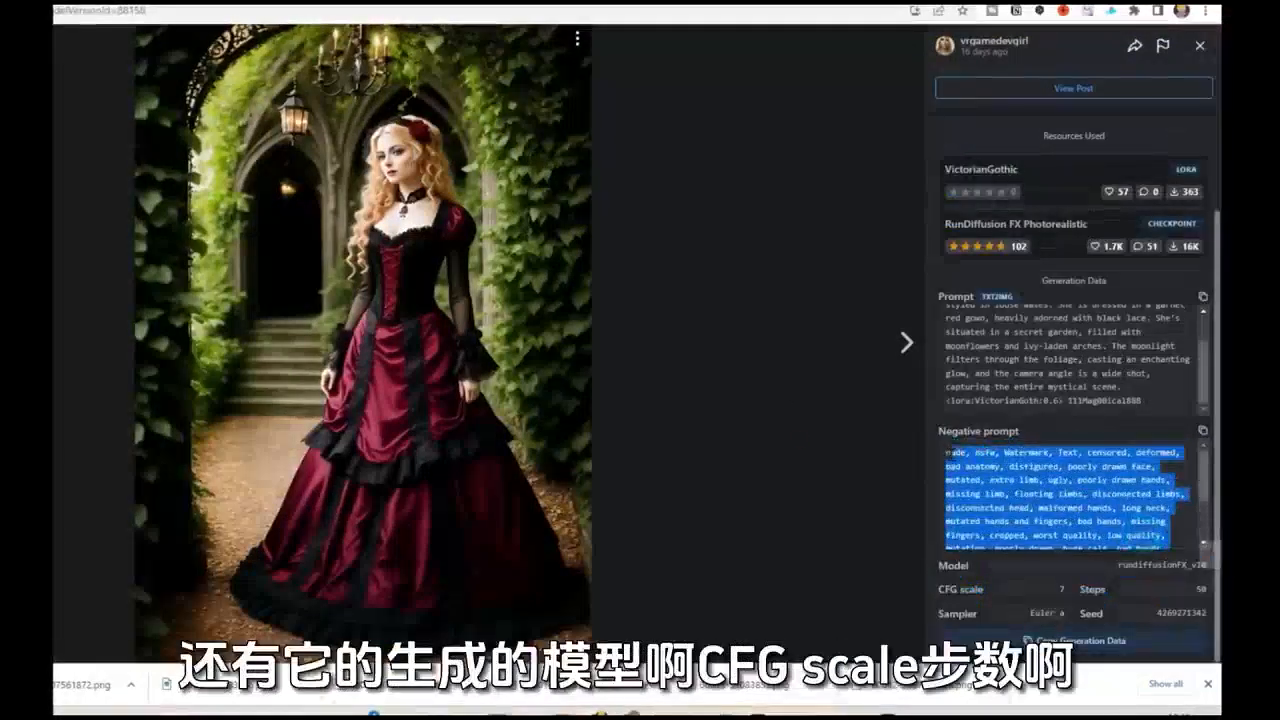
{"action": "left_click", "coordinate": [954, 436]}
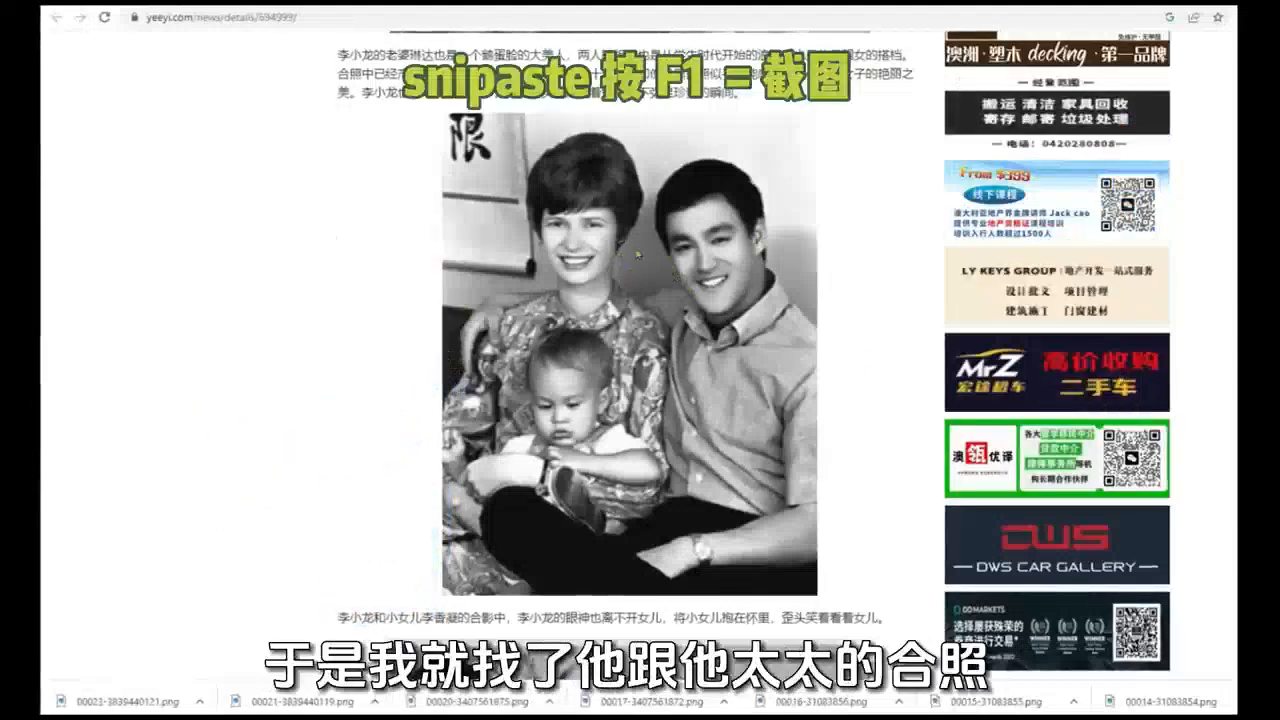
Capture the black-and-white family photo with Snipaste, about 496 x 639 px, and copy it to the clipboard.
{"action": "key", "text": "F1"}
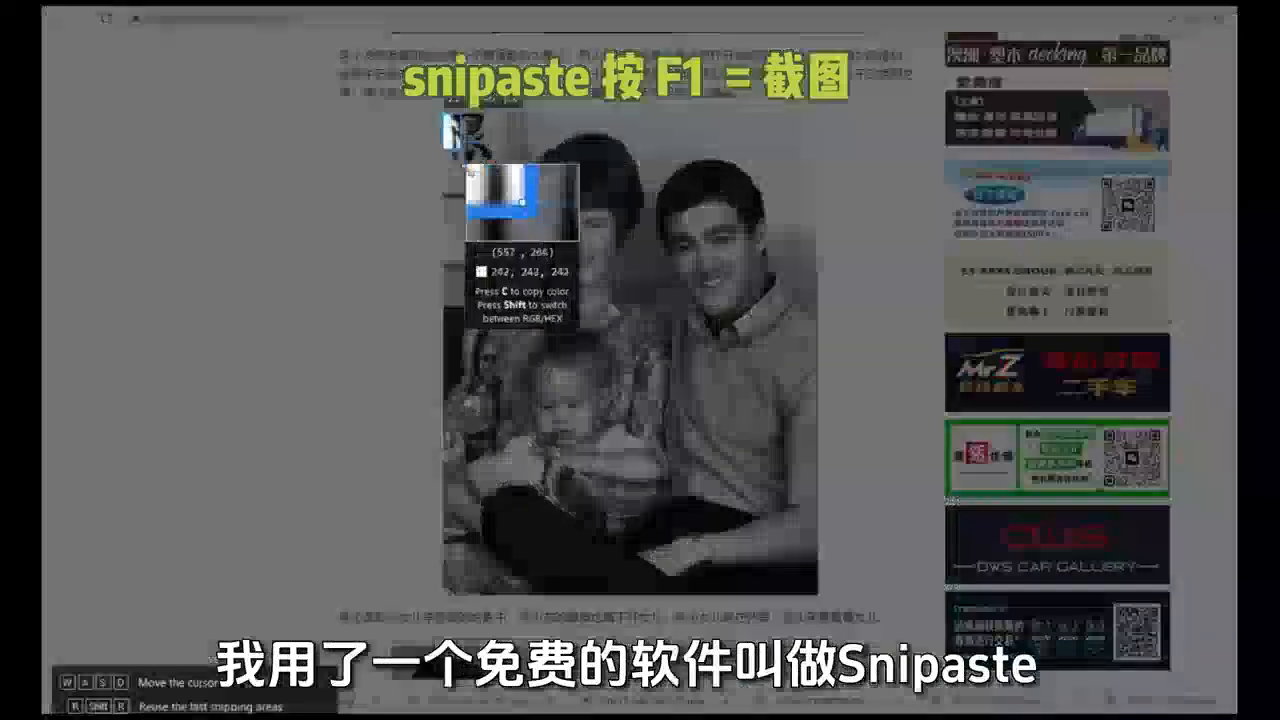
{"action": "left_click_drag", "start_coordinate": [443, 112], "coordinate": [815, 593]}
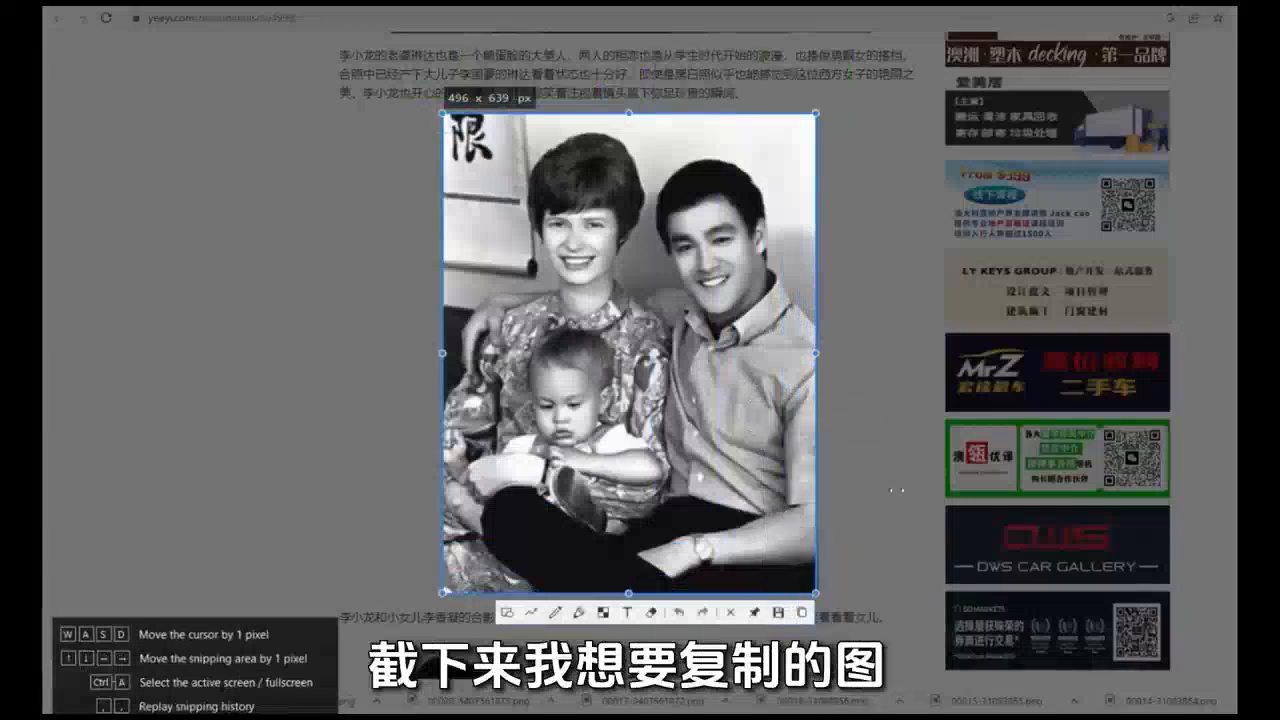
{"action": "left_click", "coordinate": [802, 613]}
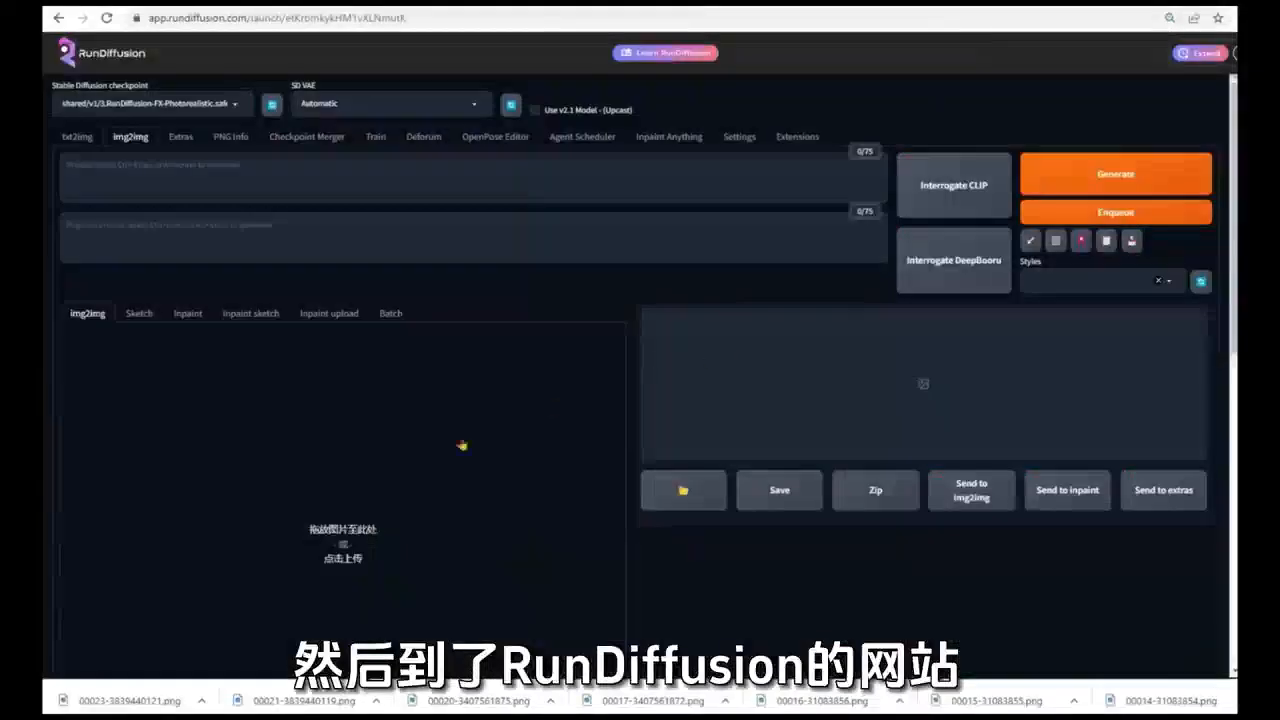
Paste the copied family photo into the Inpaint canvas of img2img in RunDiffusion.
{"action": "scroll", "coordinate": [430, 420], "scroll_direction": "down", "scroll_amount": 1}
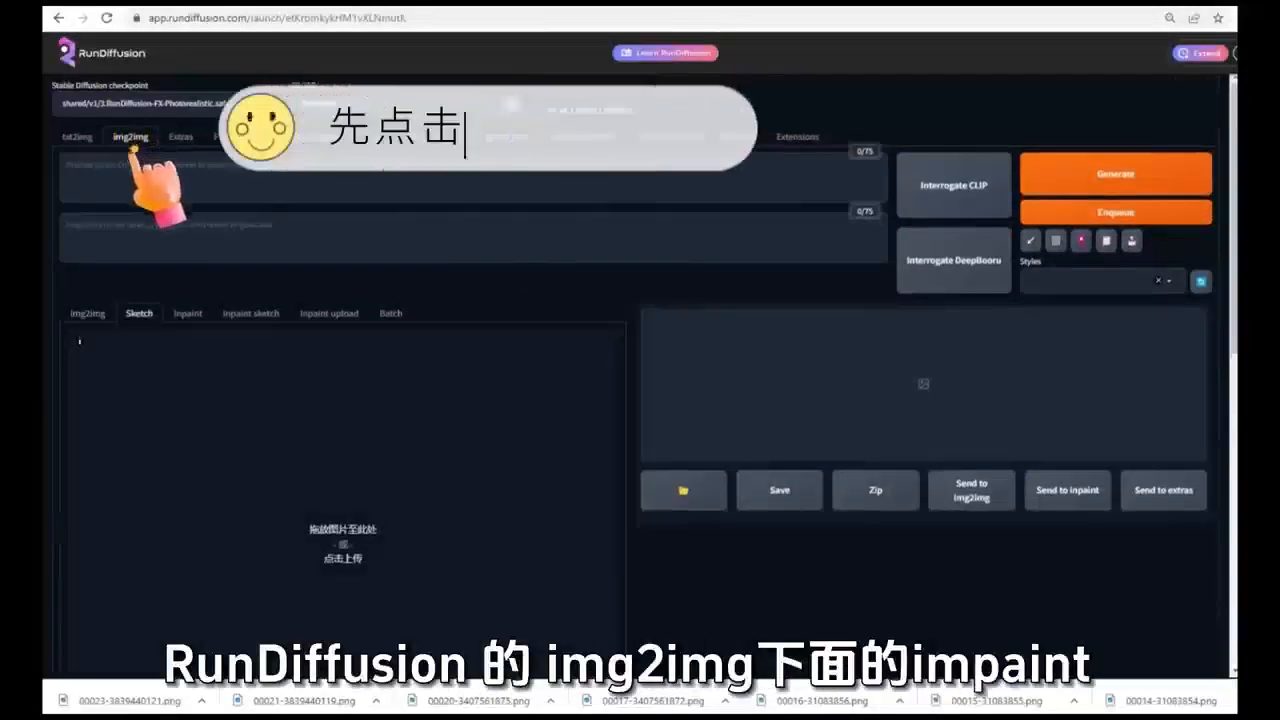
{"action": "left_click", "coordinate": [189, 313]}
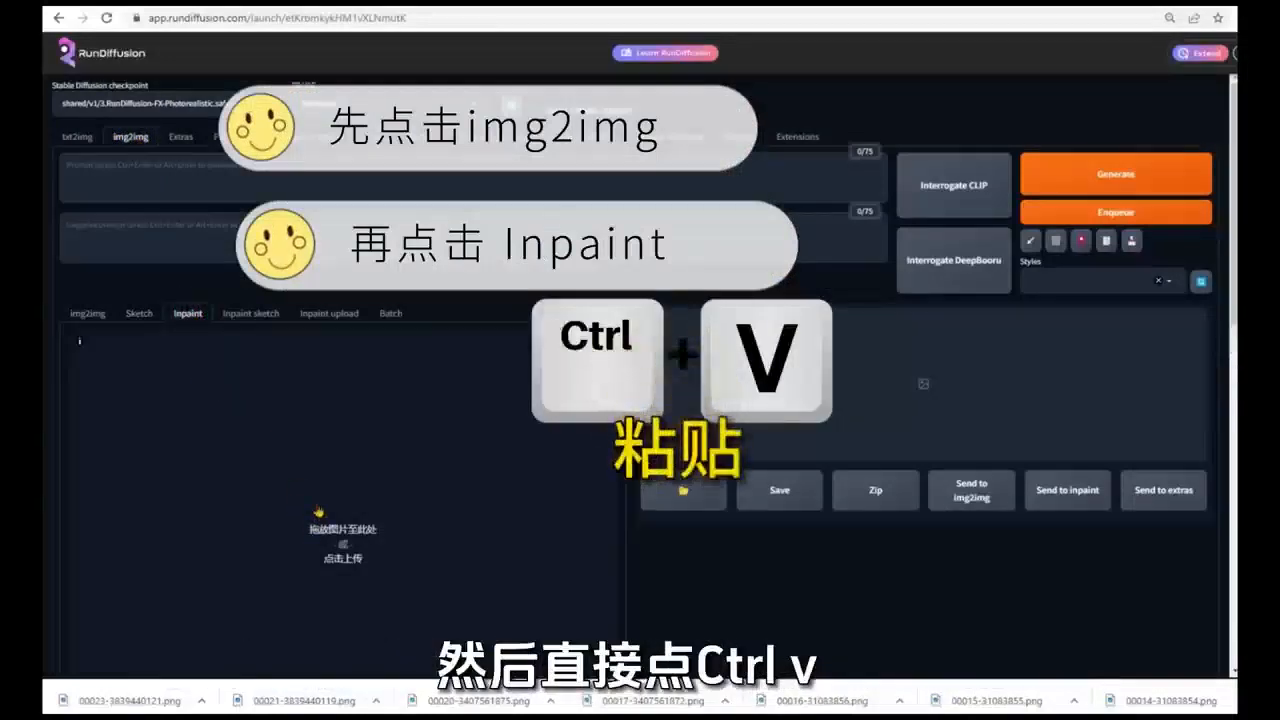
{"action": "key", "text": "ctrl+v"}
Examine the inpaint settings below the pasted photo, comparing the resize width and height with the image.
{"action": "scroll", "coordinate": [543, 420], "scroll_direction": "down", "scroll_amount": 3}
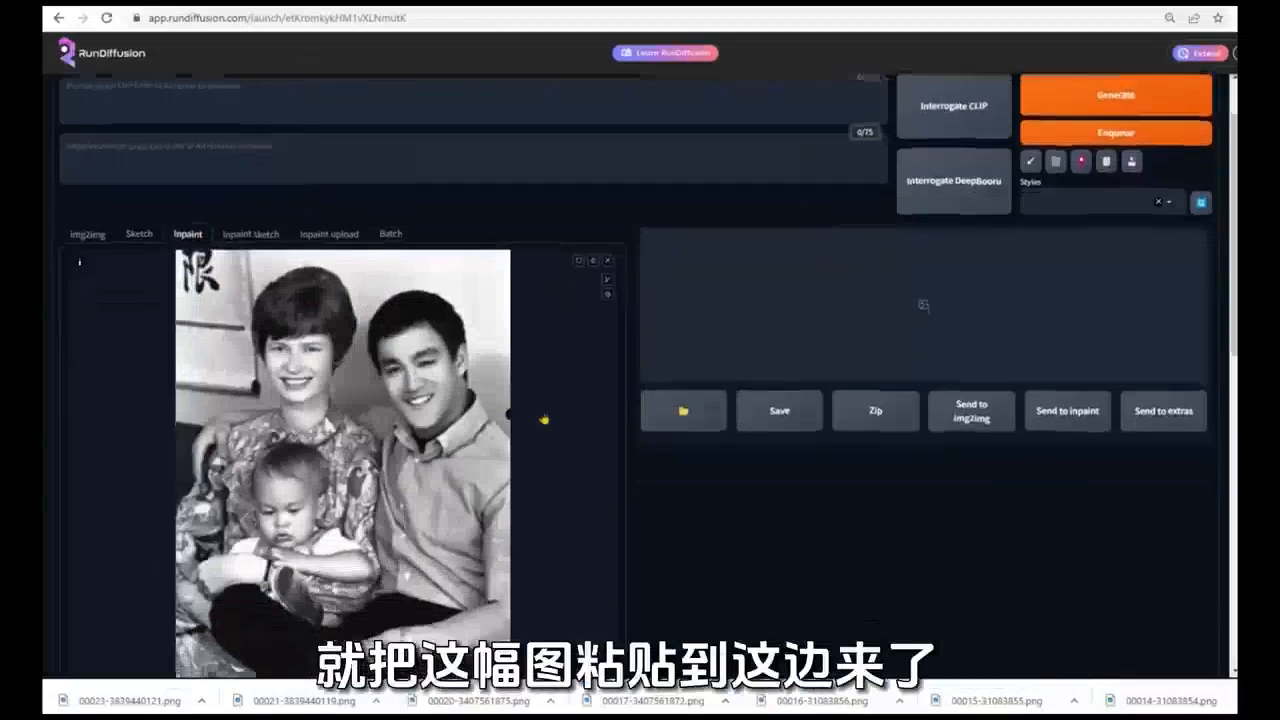
{"action": "scroll", "coordinate": [563, 467], "scroll_direction": "down", "scroll_amount": 3}
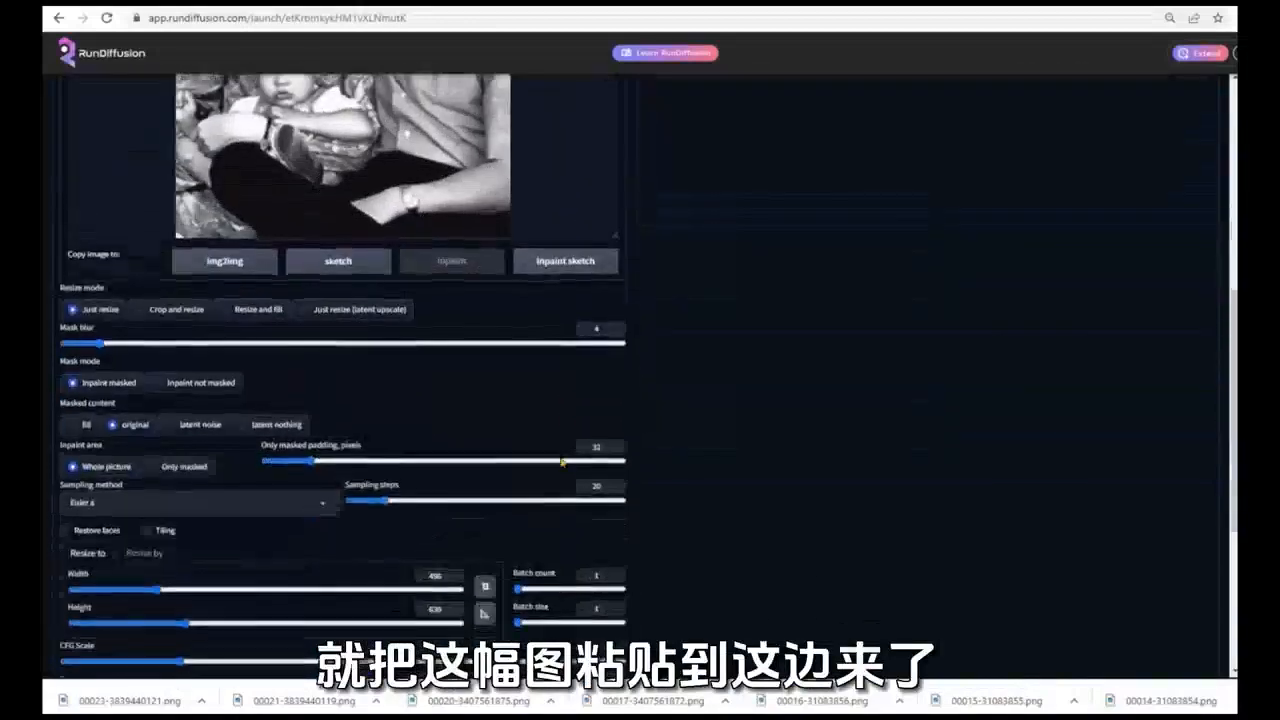
{"action": "scroll", "coordinate": [534, 354], "scroll_direction": "up", "scroll_amount": 5}
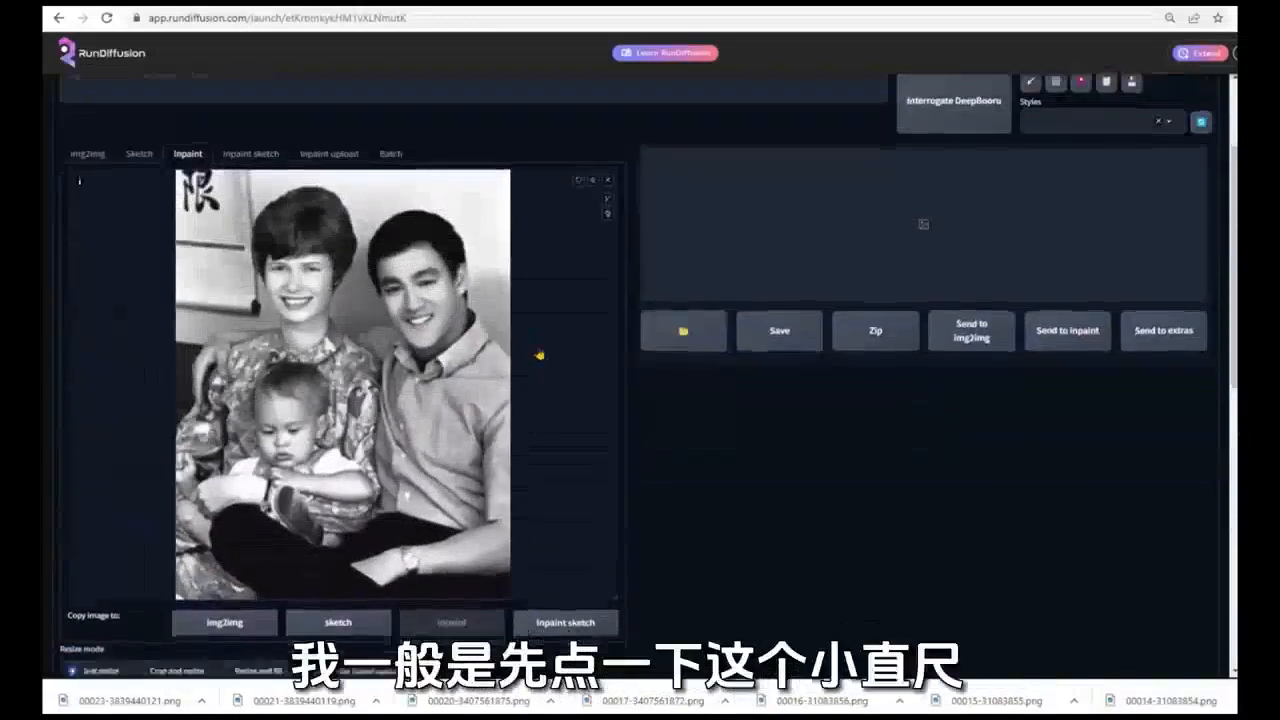
{"action": "scroll", "coordinate": [539, 354], "scroll_direction": "down", "scroll_amount": 5}
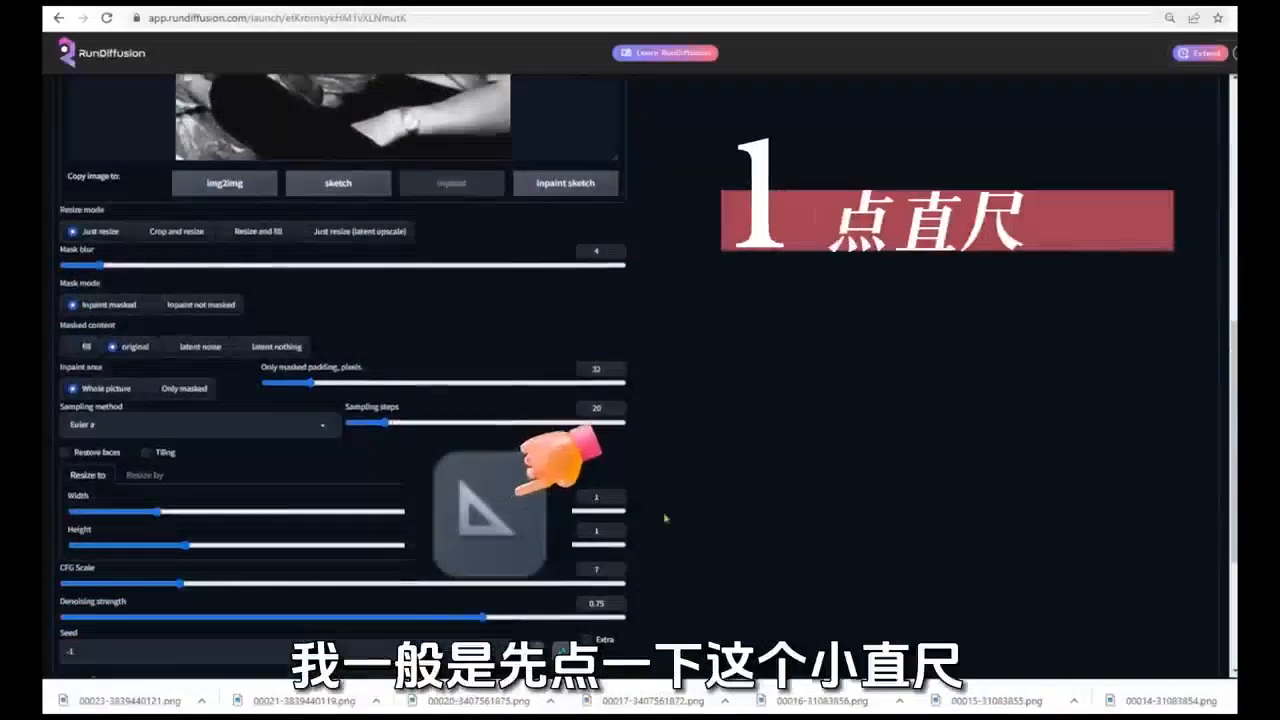
{"action": "scroll", "coordinate": [432, 247], "scroll_direction": "up", "scroll_amount": 7}
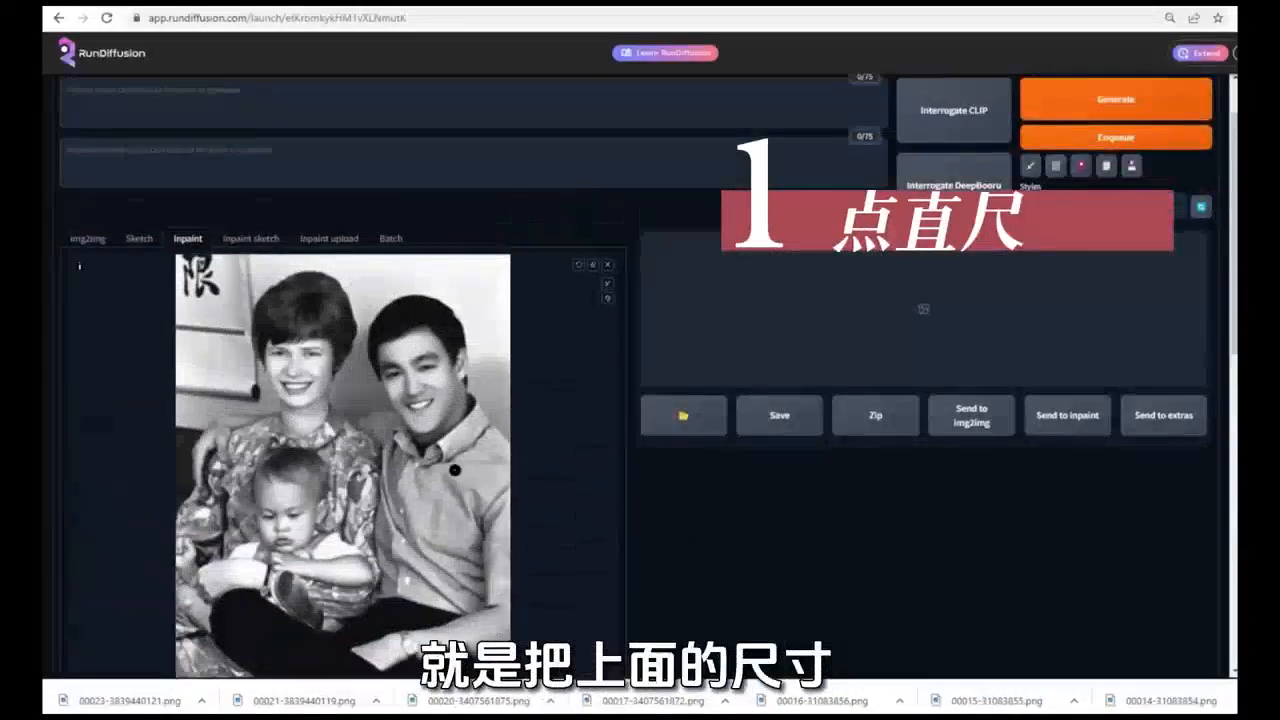
{"action": "scroll", "coordinate": [421, 554], "scroll_direction": "down", "scroll_amount": 3}
{"action": "scroll", "coordinate": [422, 554], "scroll_direction": "down", "scroll_amount": 2}
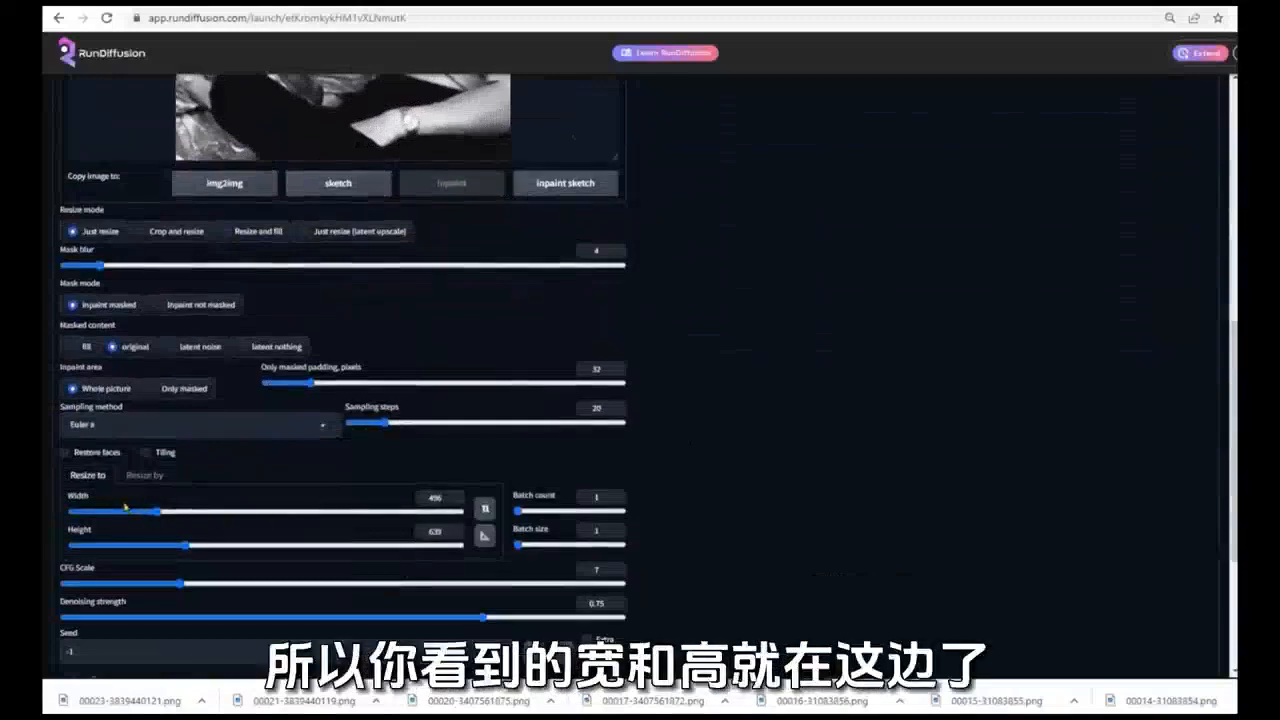
{"action": "scroll", "coordinate": [421, 524], "scroll_direction": "up", "scroll_amount": 6}
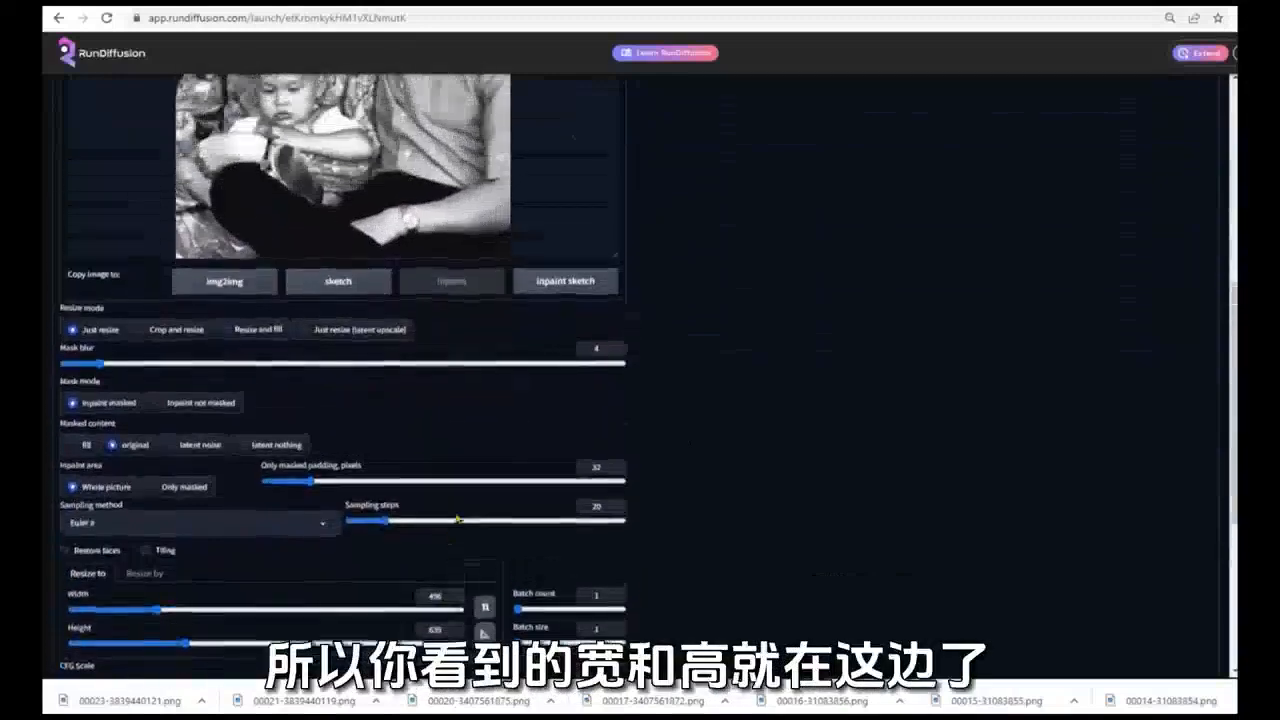
Mask the woman's face in the family photo on the Inpaint canvas and expand the roop v0.0.2 section.
{"action": "left_click_drag", "start_coordinate": [313, 359], "coordinate": [318, 350]}
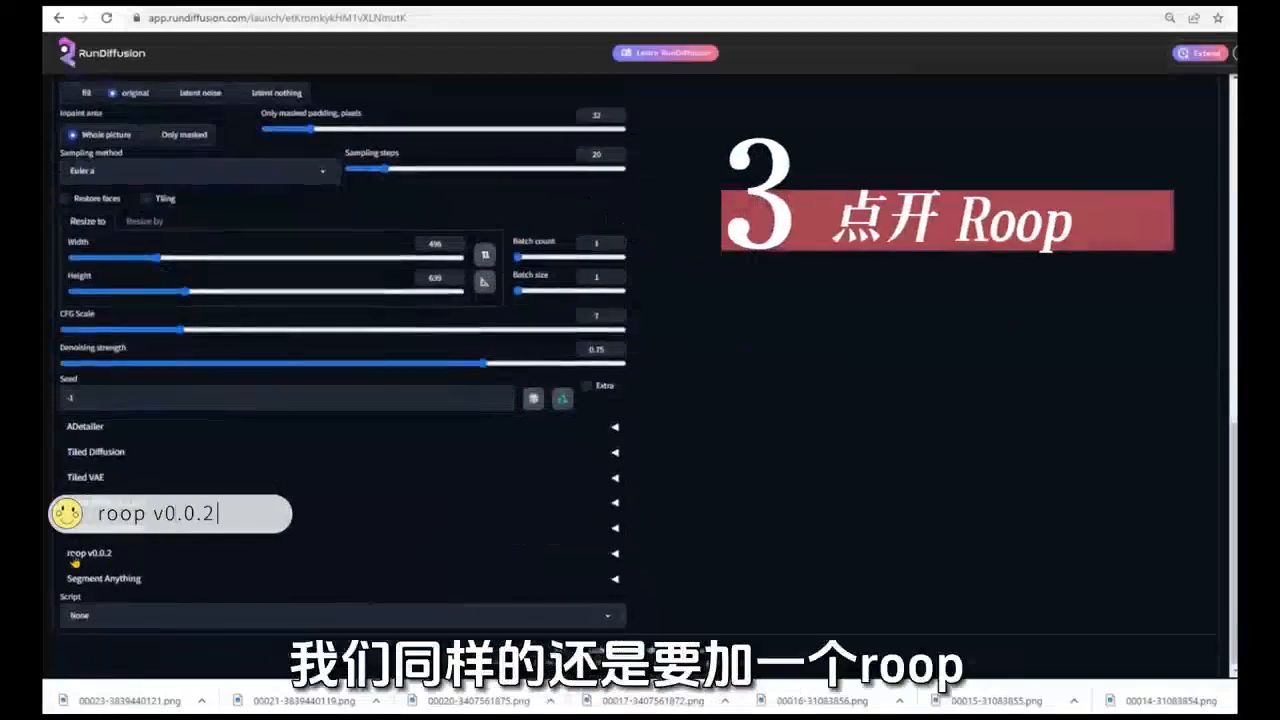
{"action": "left_click", "coordinate": [112, 558]}
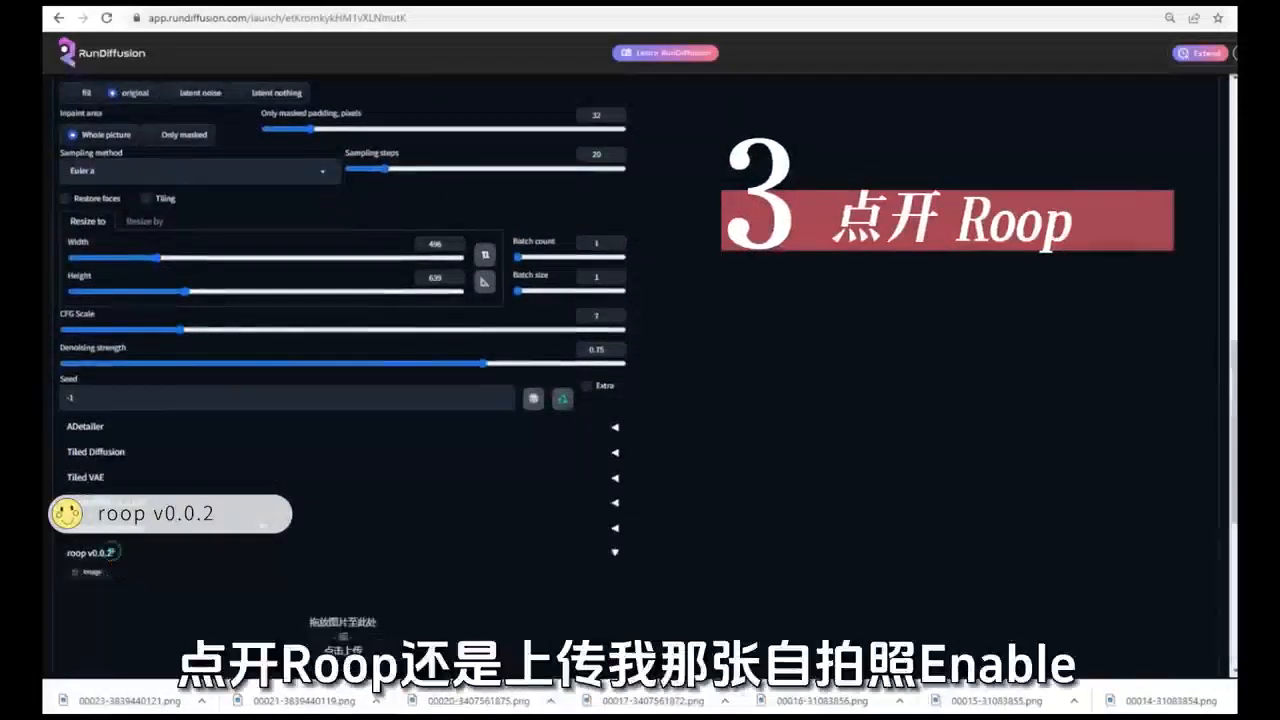
{"action": "scroll", "coordinate": [357, 506], "scroll_direction": "down", "scroll_amount": 2}
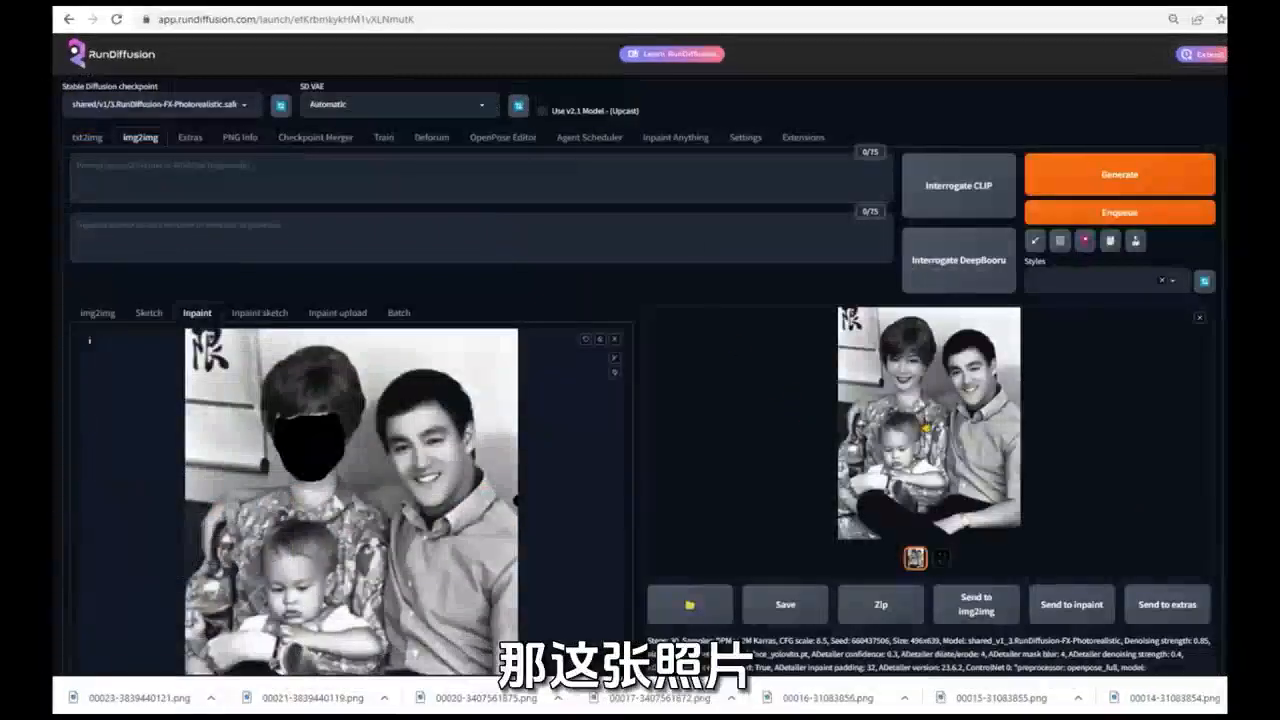
Inspect the inpainted family photo at full size, and examine its mask blur, sampling, ADetailer and ControlNet OpenPose settings.
{"action": "left_click", "coordinate": [925, 426]}
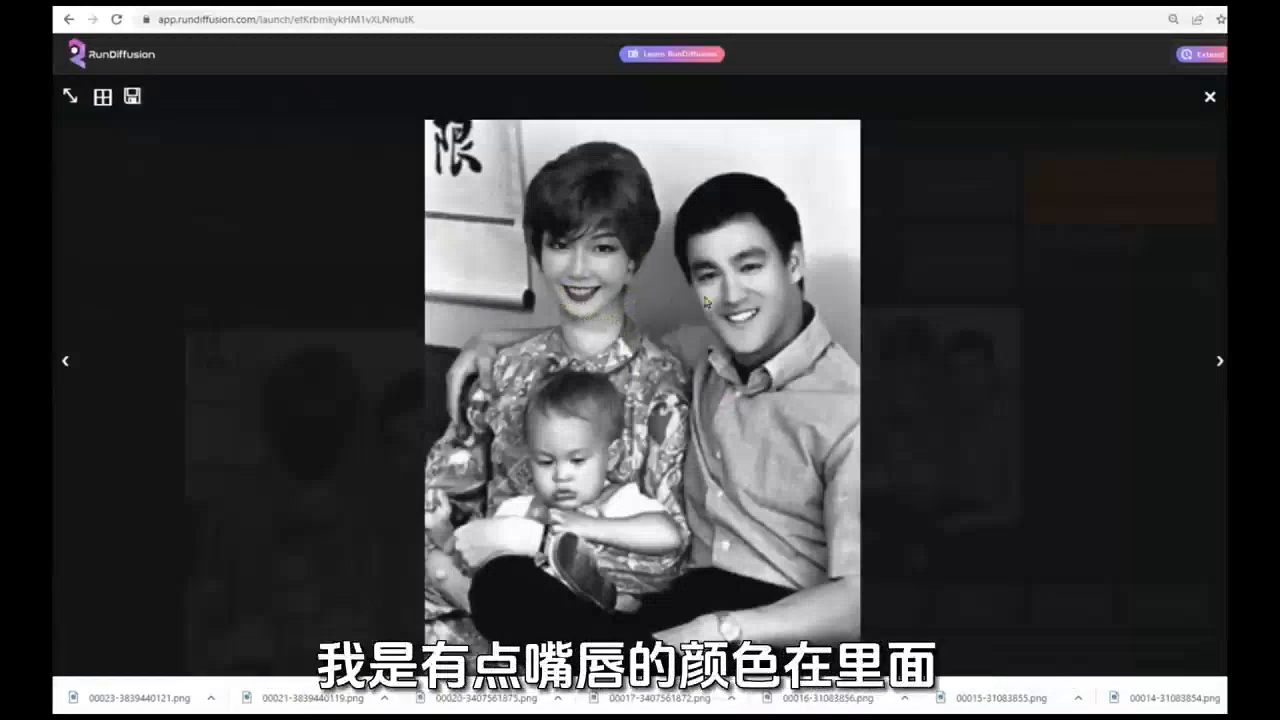
{"action": "left_click", "coordinate": [1208, 98]}
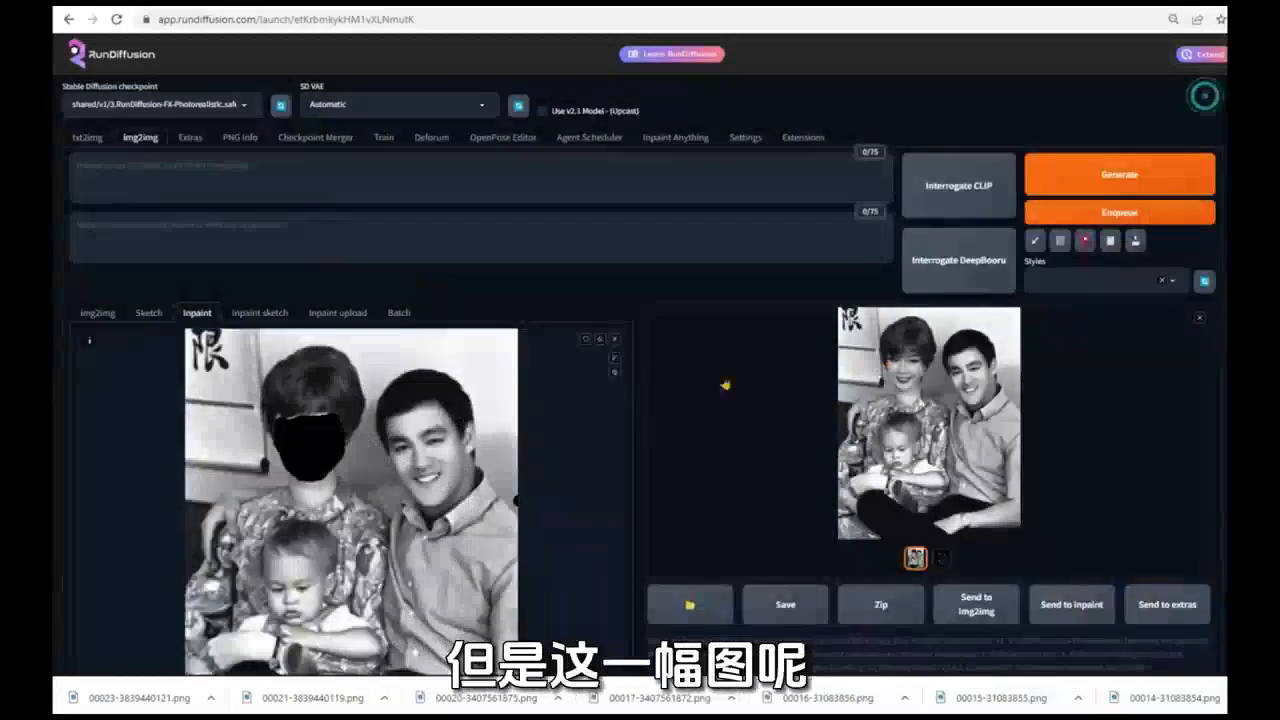
{"action": "scroll", "coordinate": [630, 443], "scroll_direction": "down", "scroll_amount": 2}
{"action": "scroll", "coordinate": [630, 443], "scroll_direction": "down", "scroll_amount": 3}
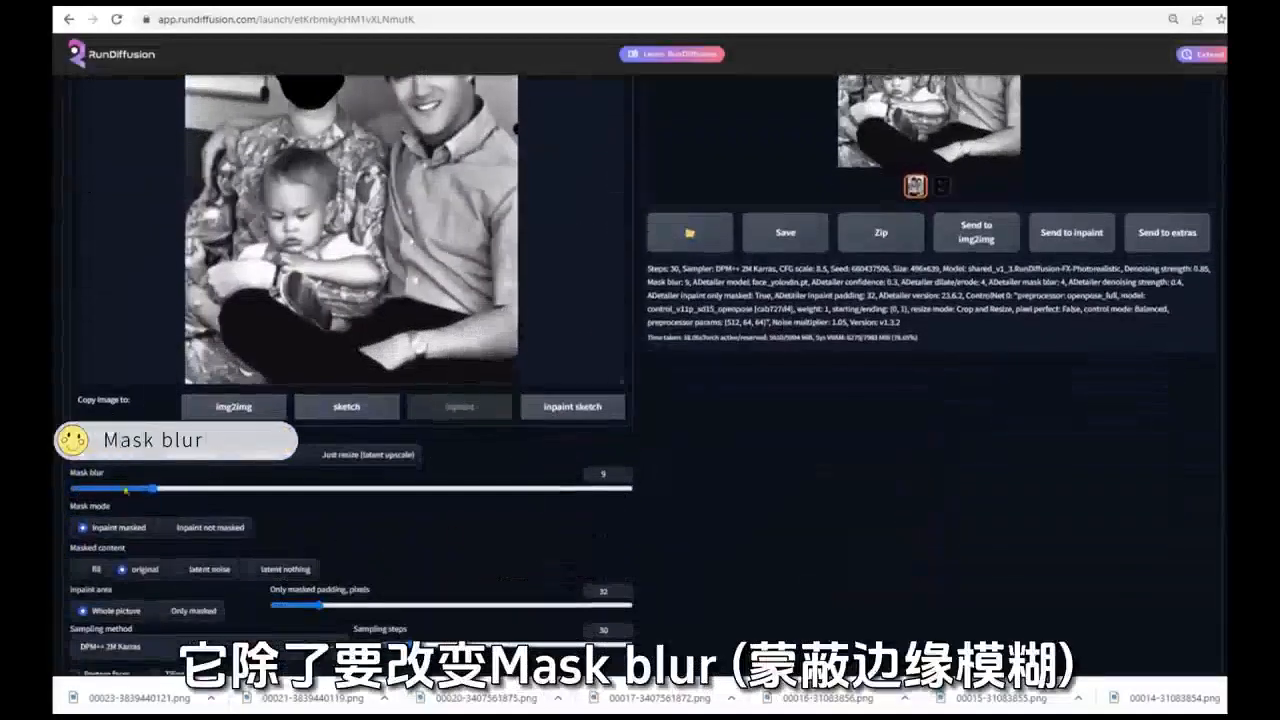
{"action": "scroll", "coordinate": [622, 478], "scroll_direction": "up", "scroll_amount": 4}
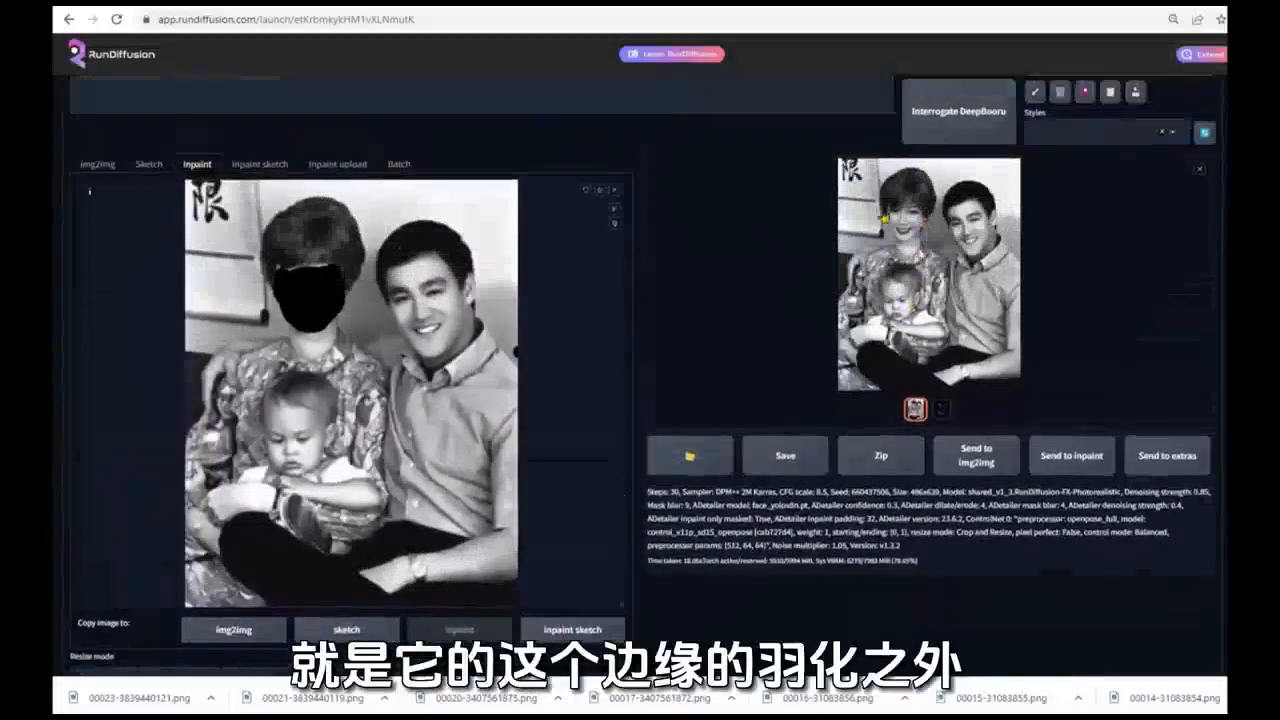
{"action": "scroll", "coordinate": [510, 490], "scroll_direction": "down", "scroll_amount": 7}
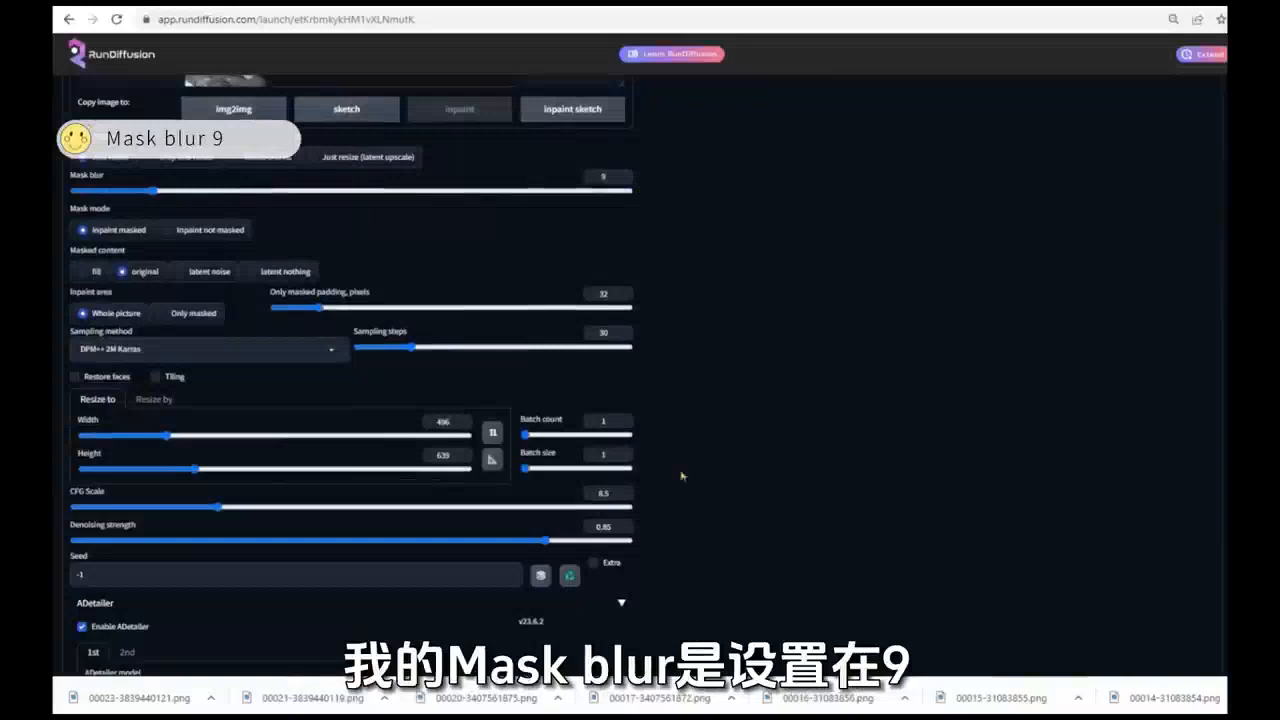
{"action": "scroll", "coordinate": [167, 443], "scroll_direction": "down", "scroll_amount": 1}
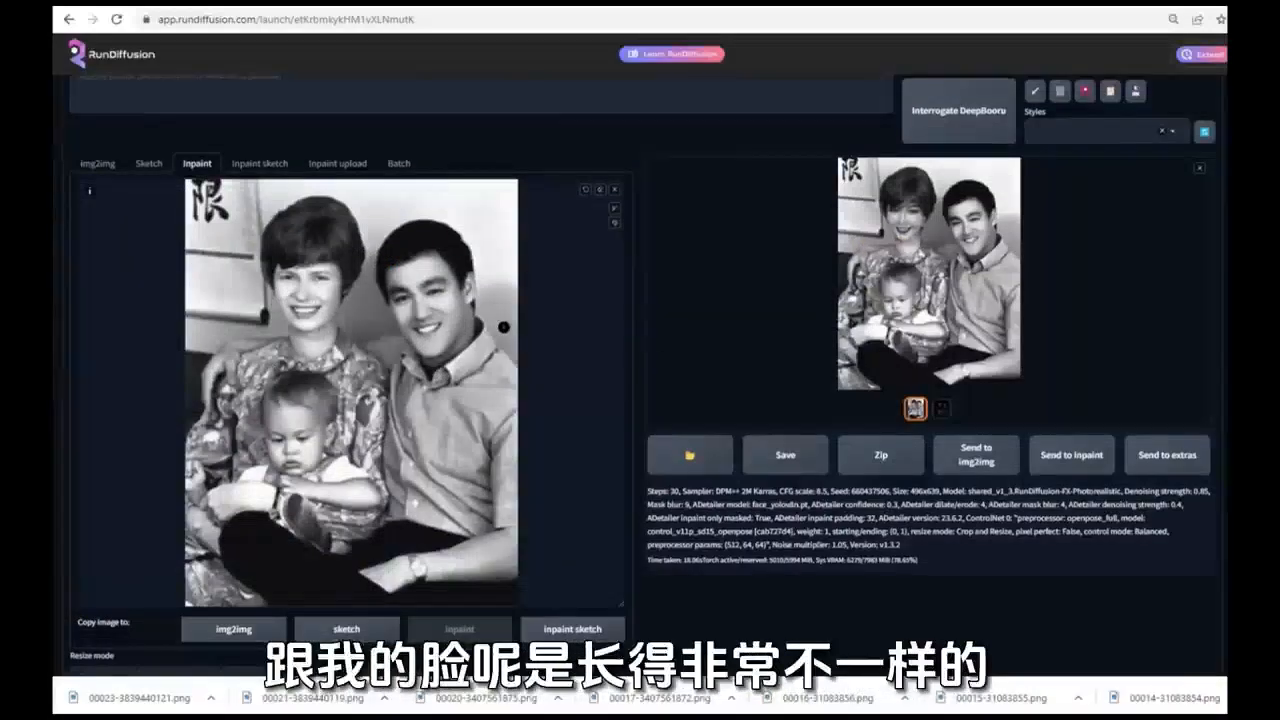
{"action": "scroll", "coordinate": [495, 332], "scroll_direction": "down", "scroll_amount": 5}
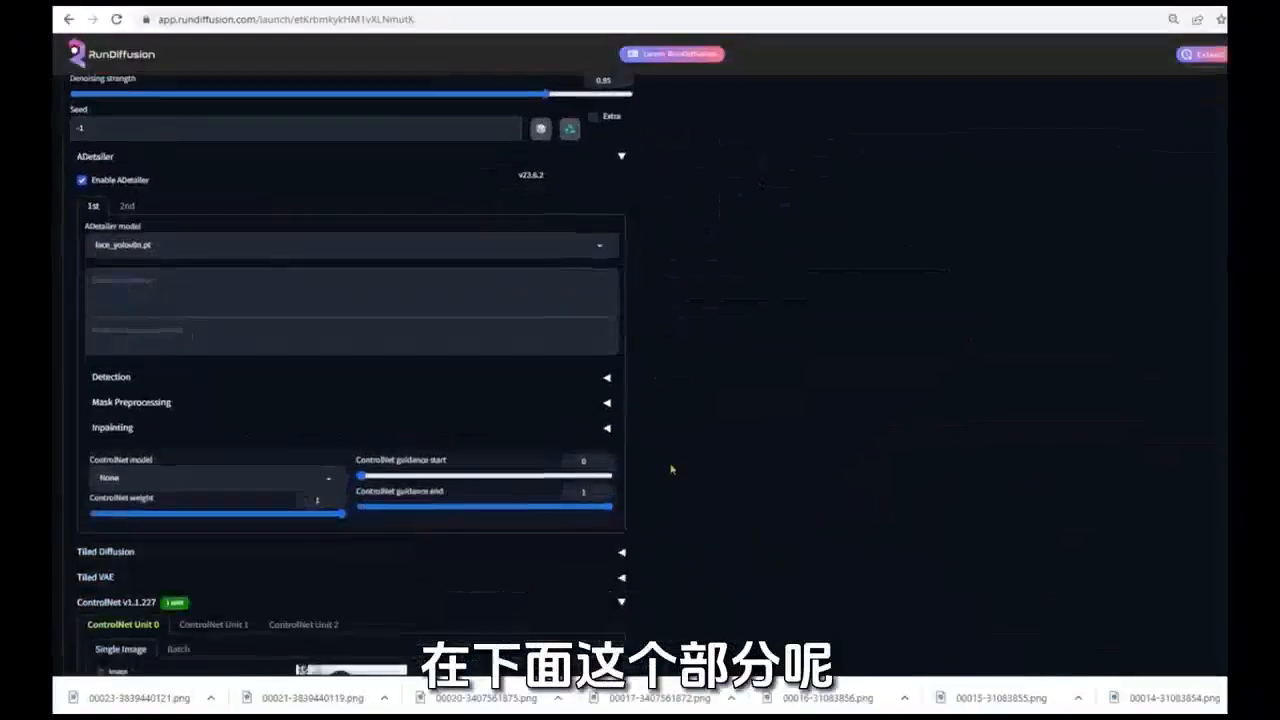
{"action": "scroll", "coordinate": [651, 466], "scroll_direction": "down", "scroll_amount": 5}
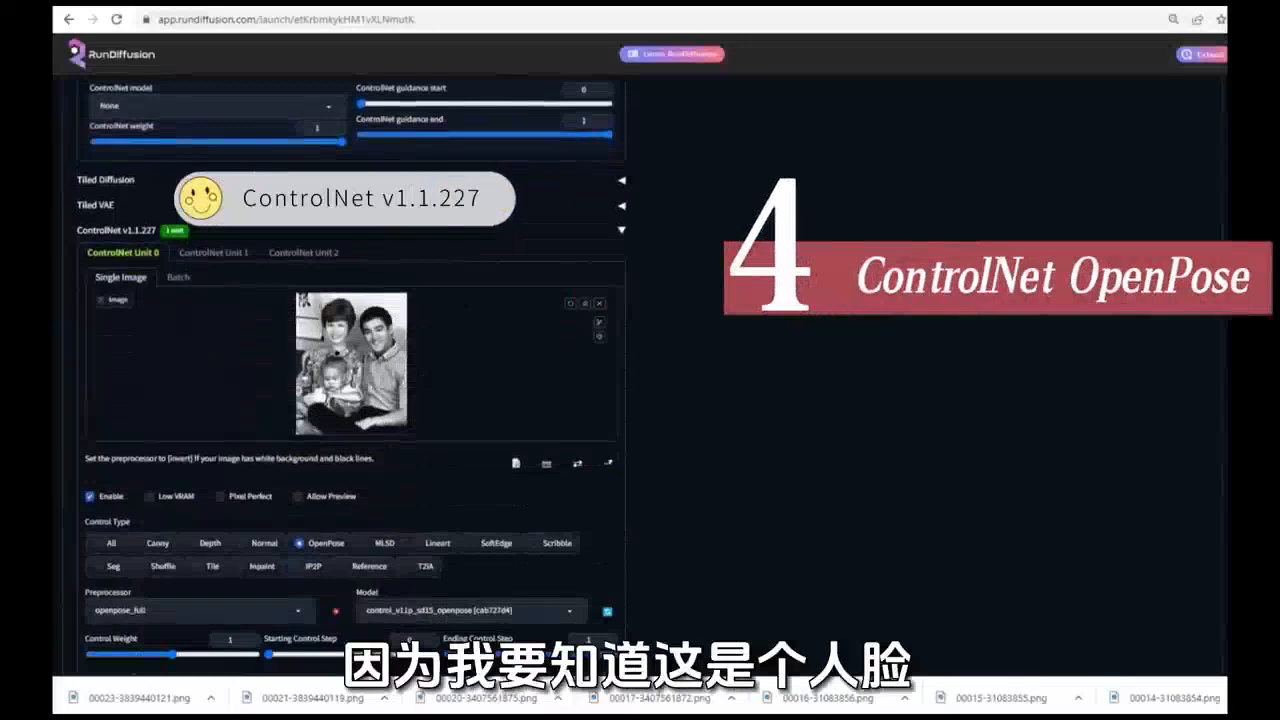
{"action": "scroll", "coordinate": [350, 380], "scroll_direction": "up", "scroll_amount": 20}
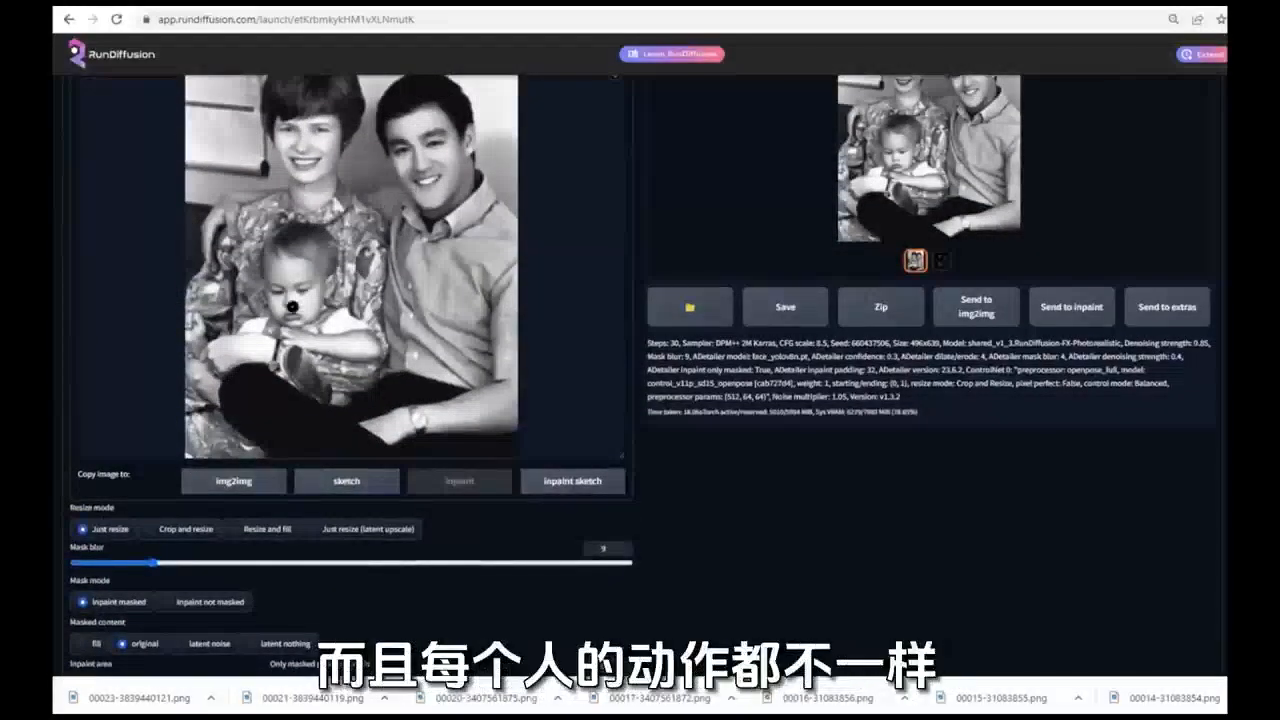
{"action": "scroll", "coordinate": [338, 126], "scroll_direction": "up", "scroll_amount": 2}
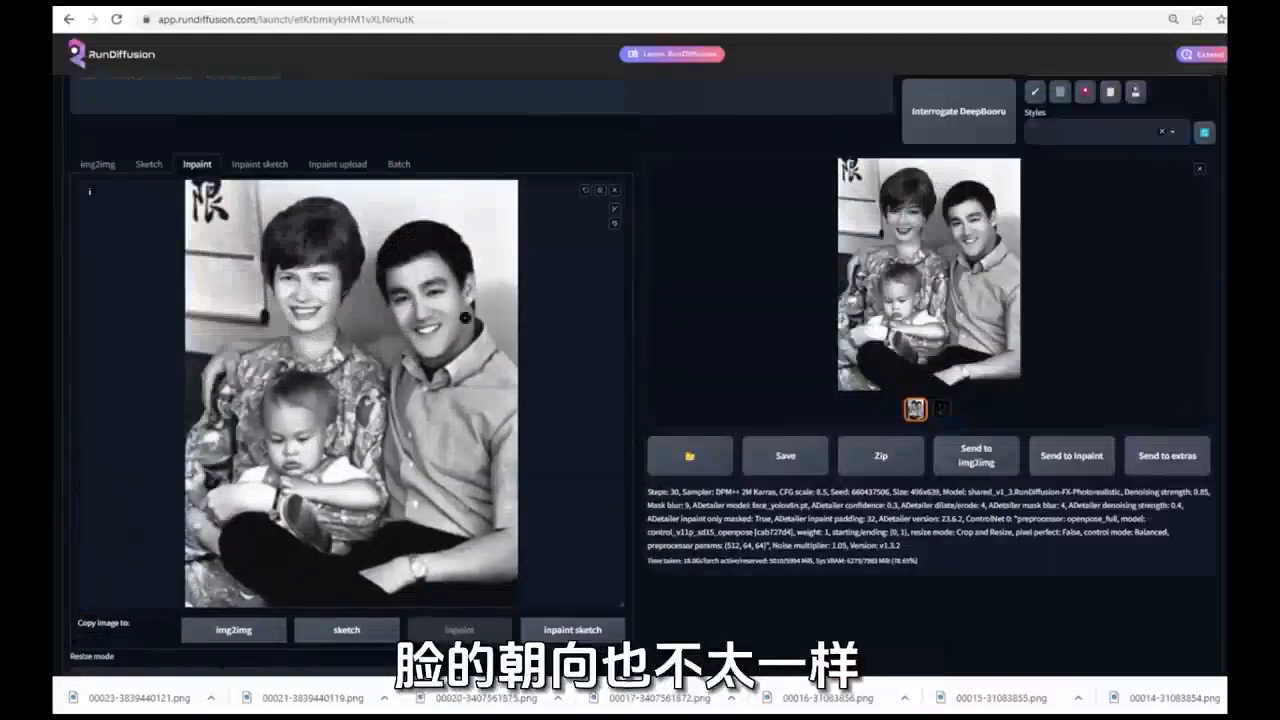
Replace the ControlNet Unit 0 image with the copied family photo and enlarge the generated result.
{"action": "scroll", "coordinate": [465, 318], "scroll_direction": "down", "scroll_amount": 15}
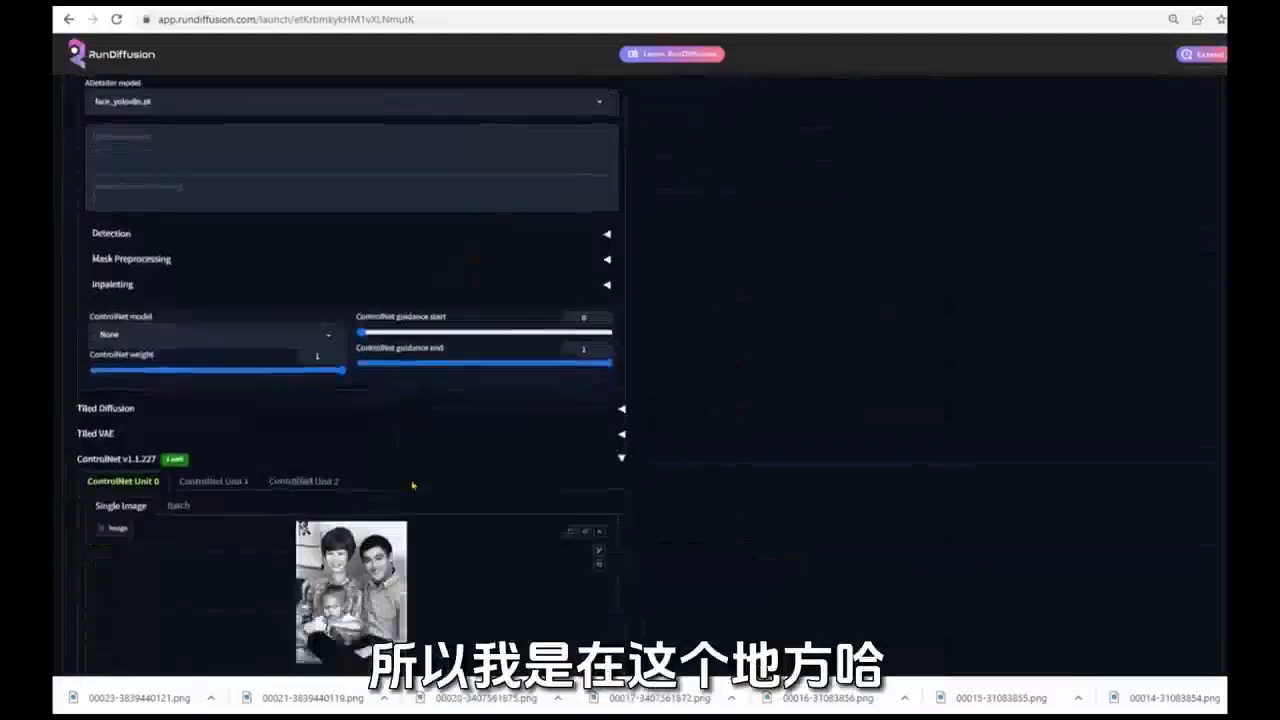
{"action": "scroll", "coordinate": [412, 485], "scroll_direction": "down", "scroll_amount": 2}
{"action": "left_click", "coordinate": [600, 377]}
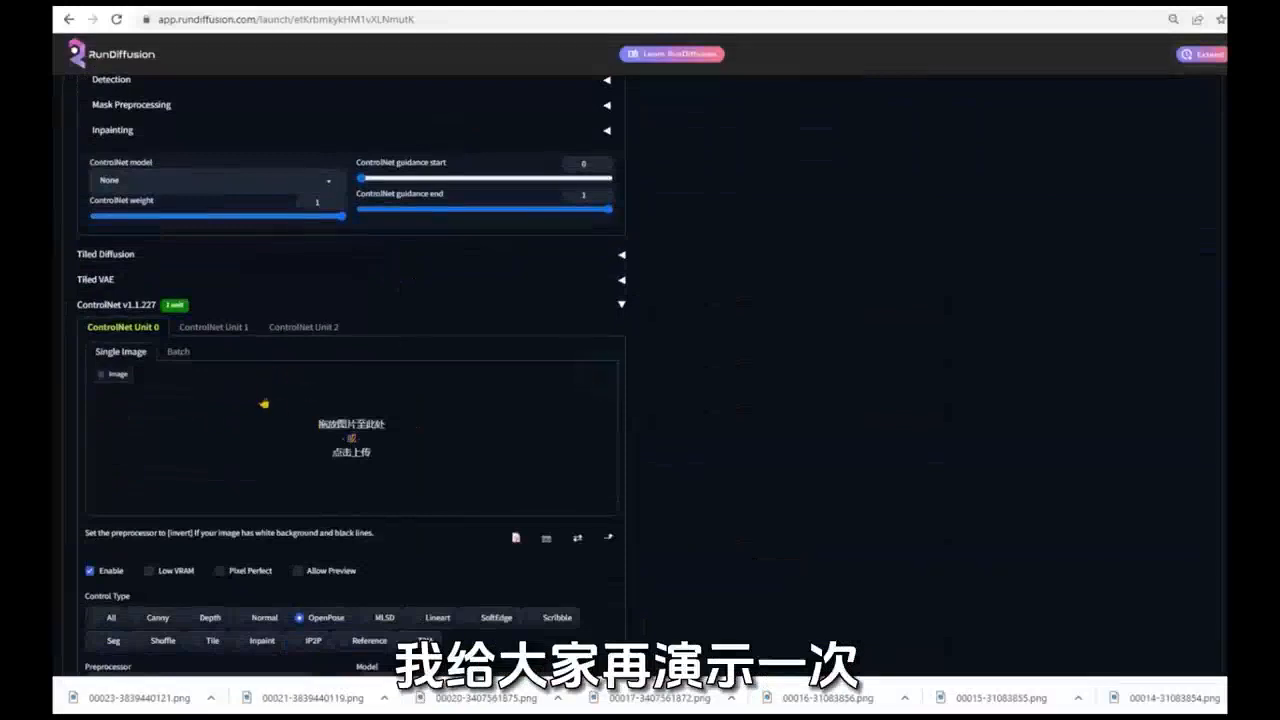
{"action": "key", "text": "ctrl+v"}
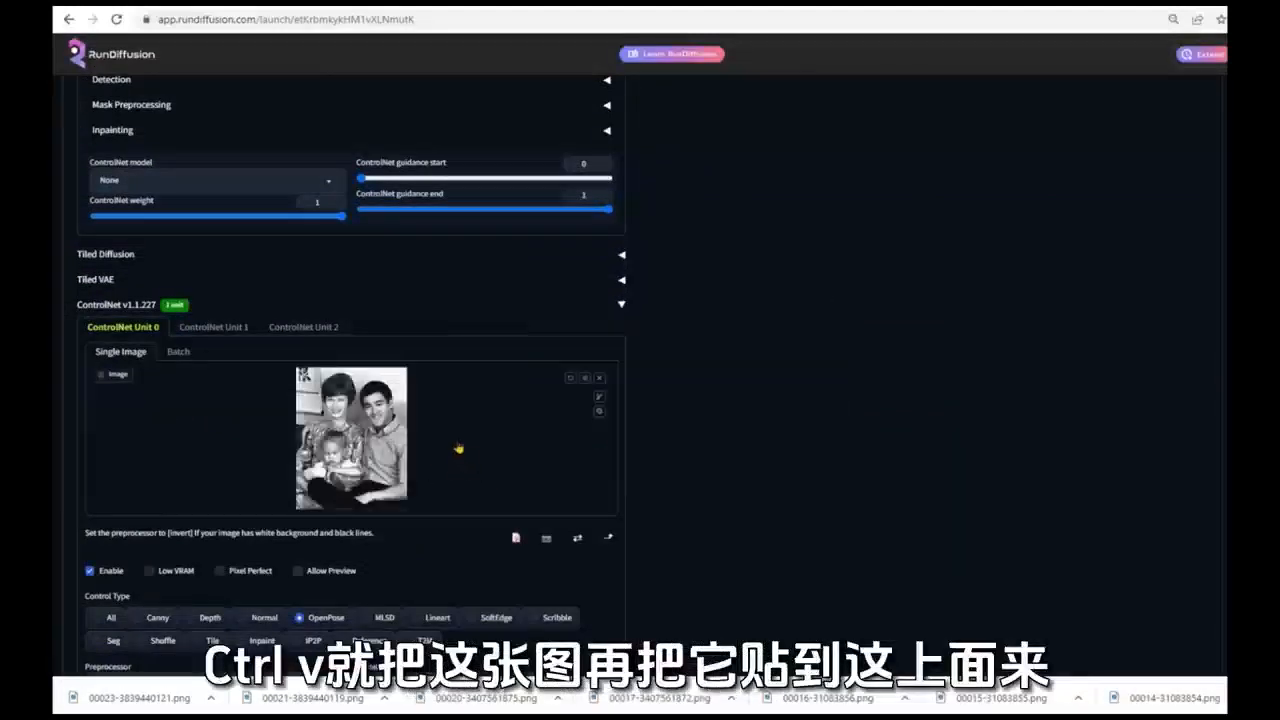
{"action": "scroll", "coordinate": [458, 448], "scroll_direction": "down", "scroll_amount": 5}
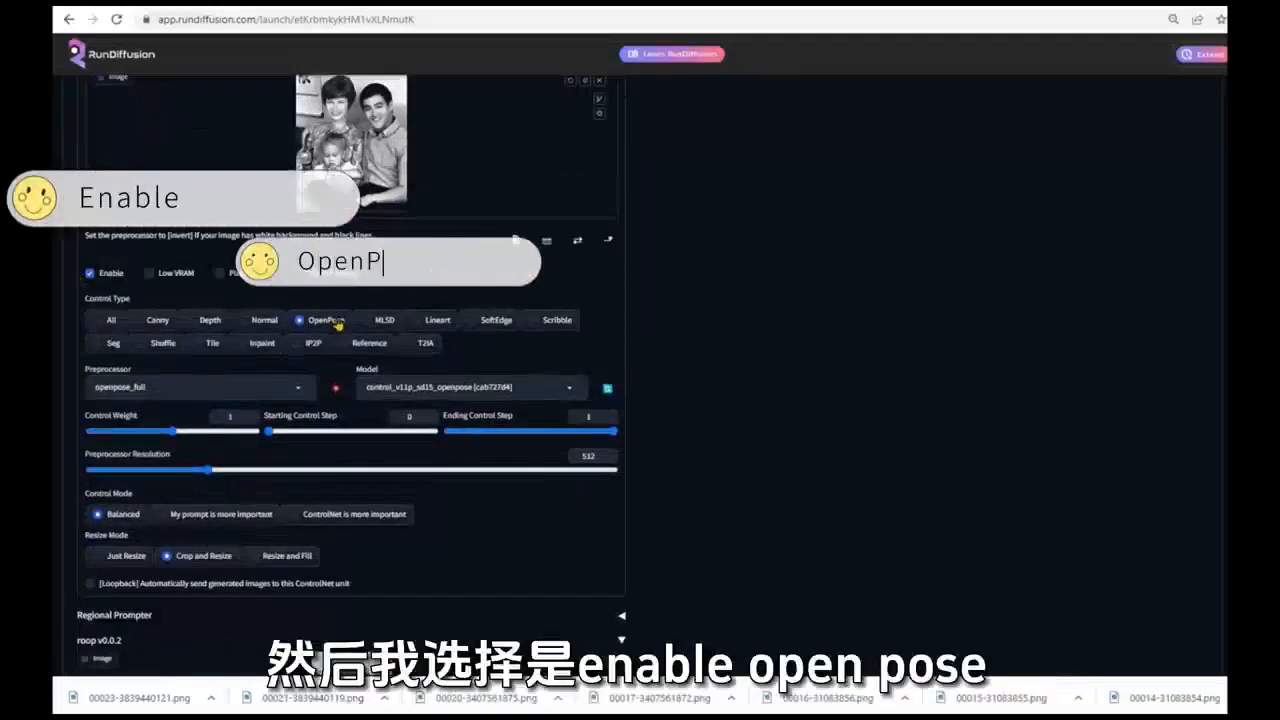
{"action": "scroll", "coordinate": [505, 475], "scroll_direction": "down", "scroll_amount": 2}
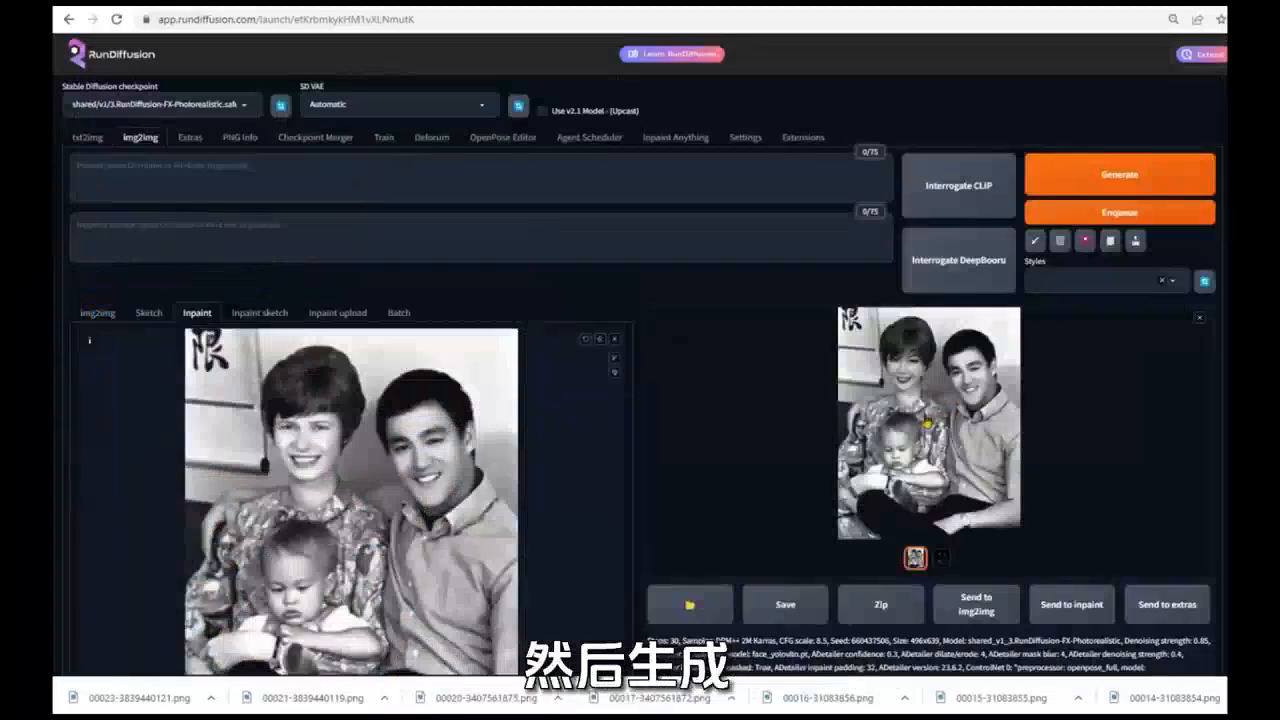
{"action": "left_click", "coordinate": [920, 420]}
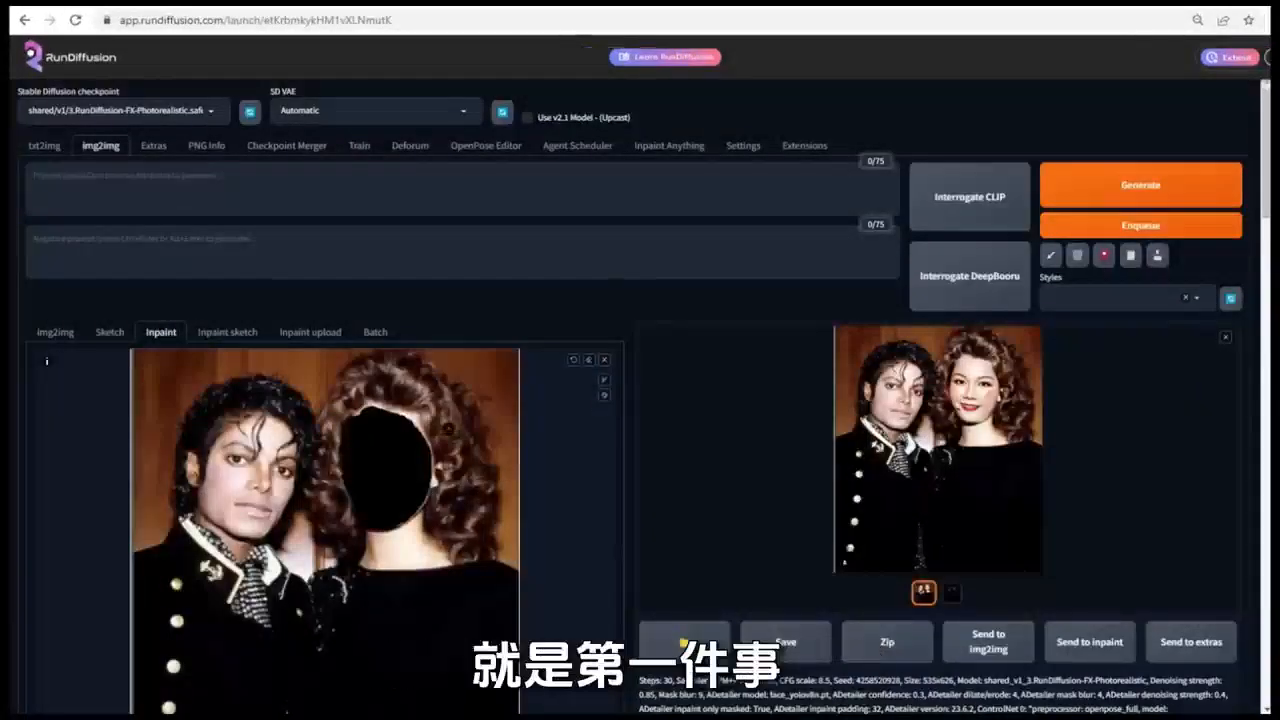
Match the inpaint resize dimensions to the couple photo, 535 wide by 626 high.
{"action": "scroll", "coordinate": [423, 424], "scroll_direction": "down", "scroll_amount": 3}
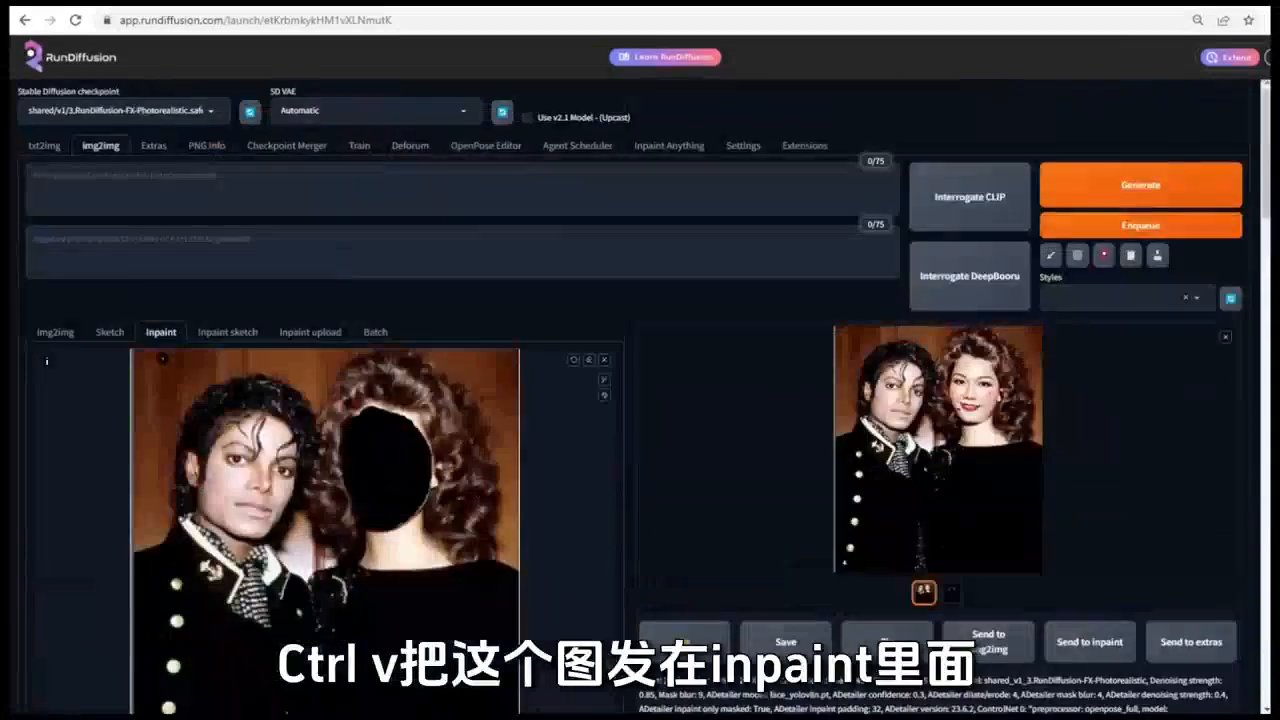
{"action": "scroll", "coordinate": [466, 628], "scroll_direction": "down", "scroll_amount": 5}
{"action": "scroll", "coordinate": [470, 600], "scroll_direction": "down", "scroll_amount": 1}
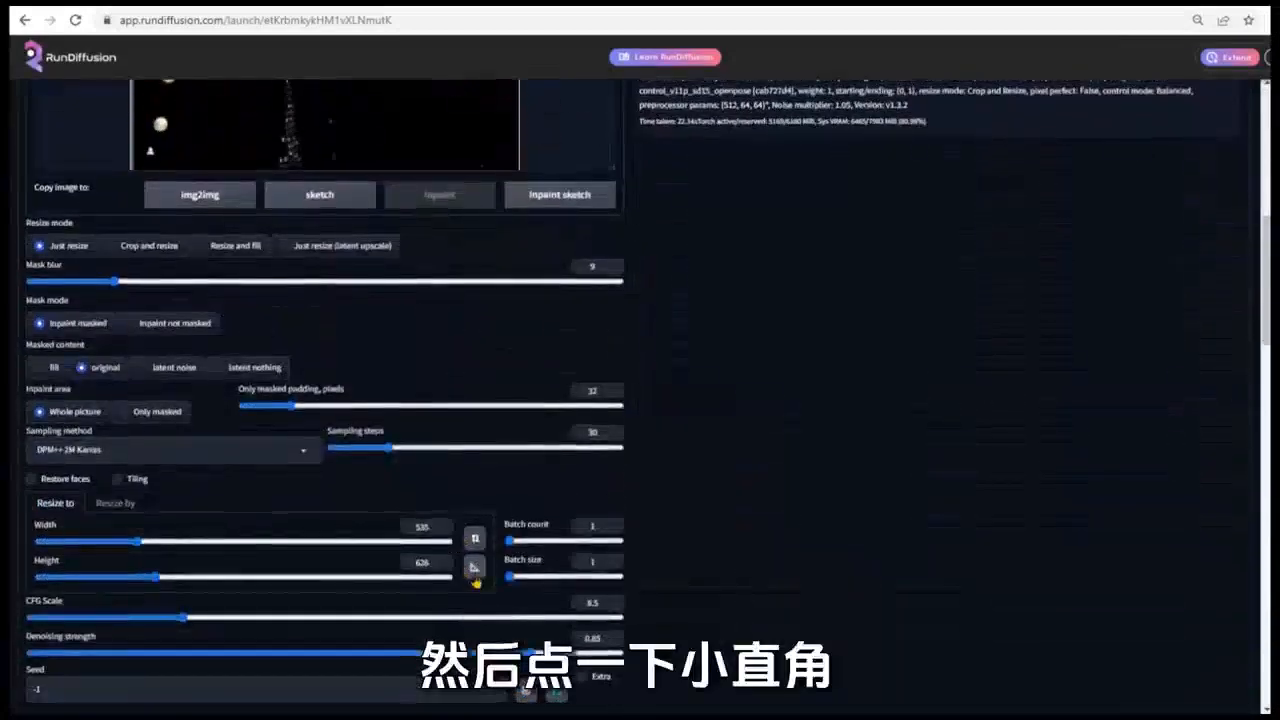
{"action": "left_click", "coordinate": [474, 567]}
Check the couple photo and OpenPose settings in ControlNet Unit 0, and the comma-separated face number in roop.
{"action": "scroll", "coordinate": [686, 509], "scroll_direction": "down", "scroll_amount": 8}
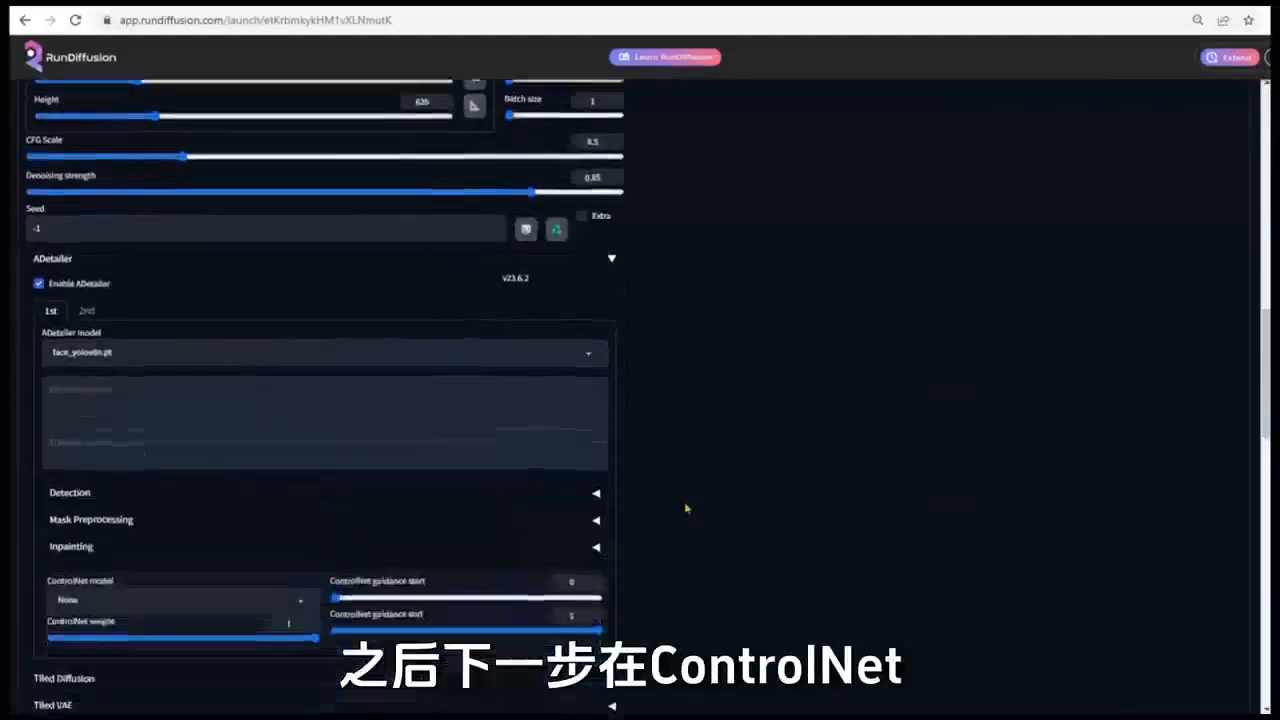
{"action": "scroll", "coordinate": [686, 509], "scroll_direction": "down", "scroll_amount": 2}
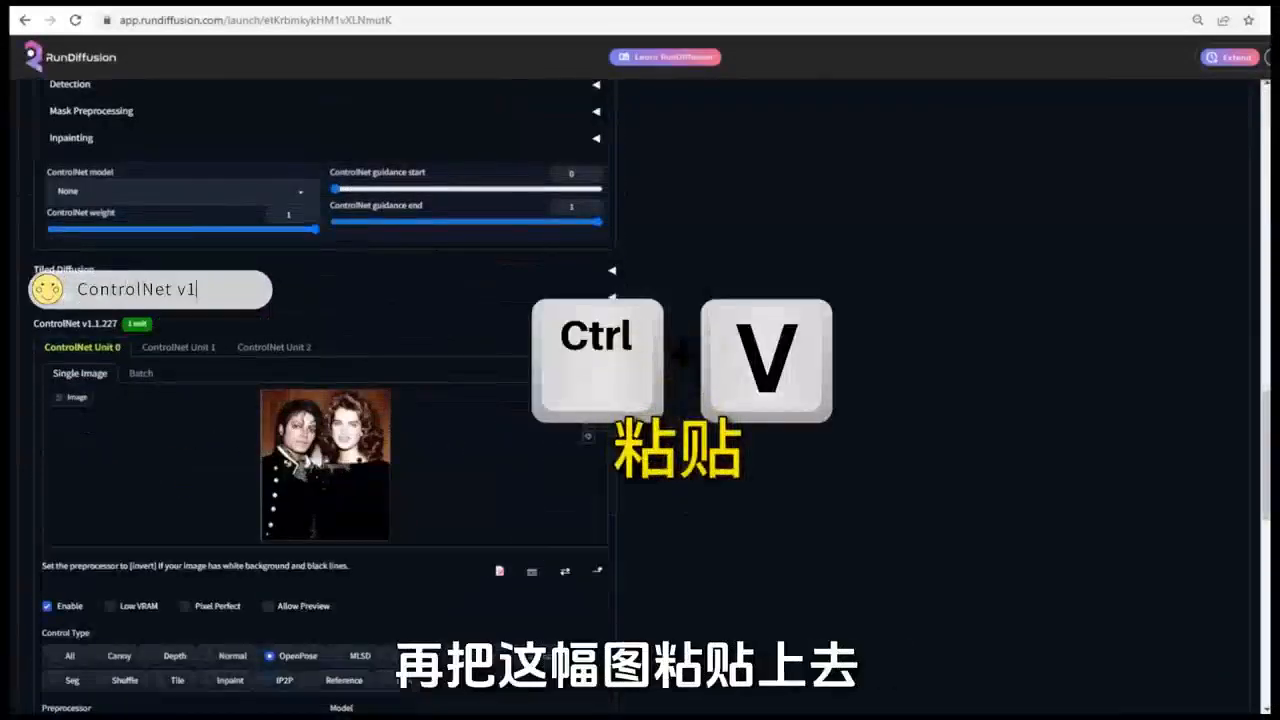
{"action": "scroll", "coordinate": [454, 509], "scroll_direction": "down", "scroll_amount": 2}
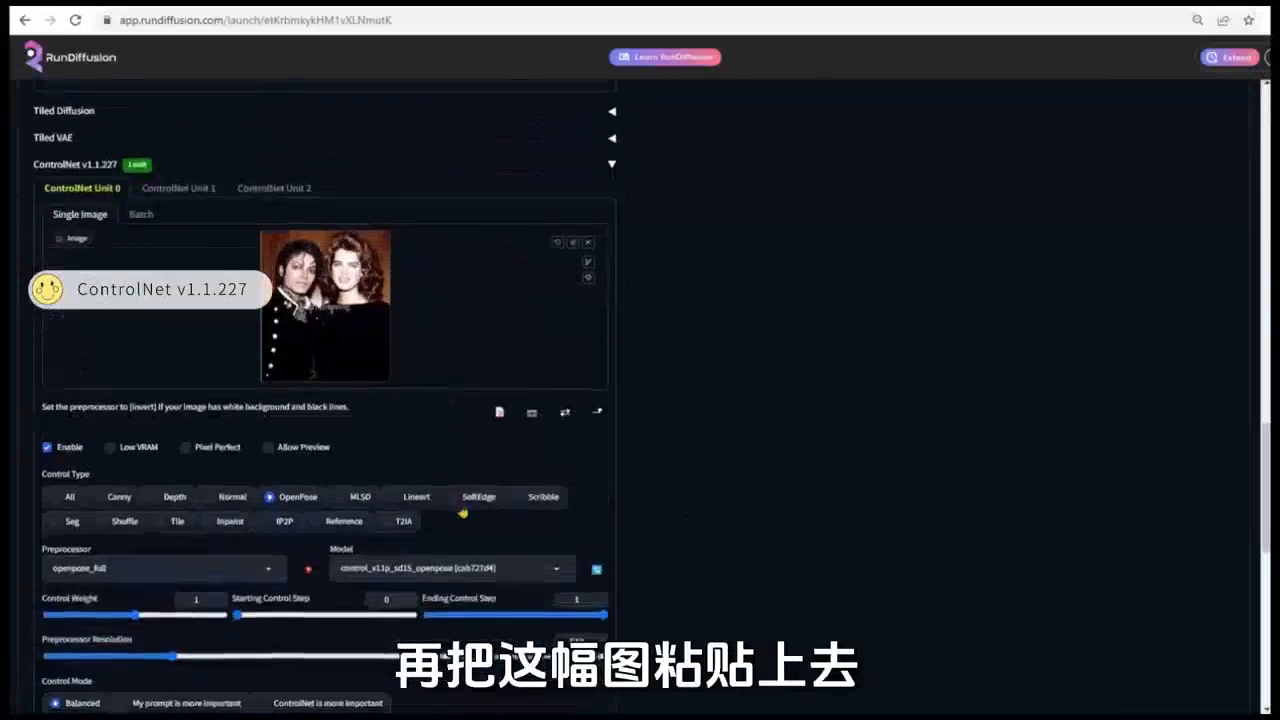
{"action": "scroll", "coordinate": [463, 514], "scroll_direction": "up", "scroll_amount": 2}
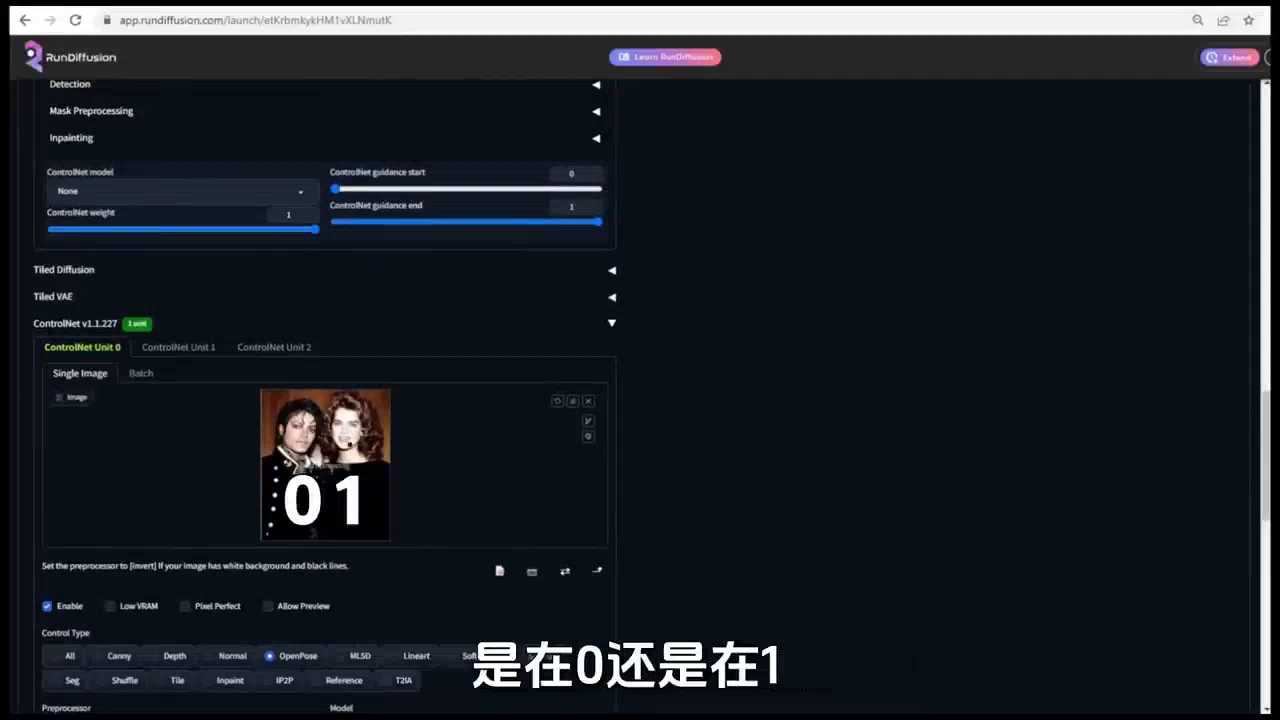
{"action": "scroll", "coordinate": [449, 457], "scroll_direction": "down", "scroll_amount": 2}
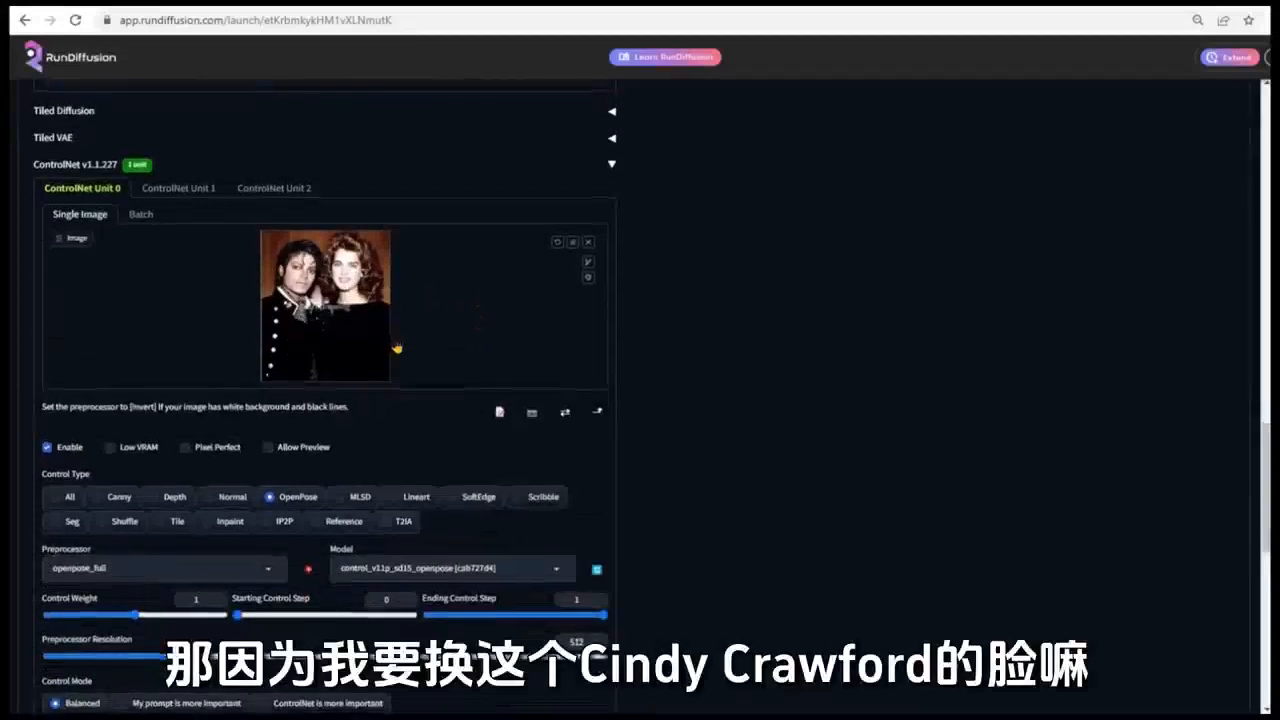
{"action": "scroll", "coordinate": [394, 349], "scroll_direction": "down", "scroll_amount": 6}
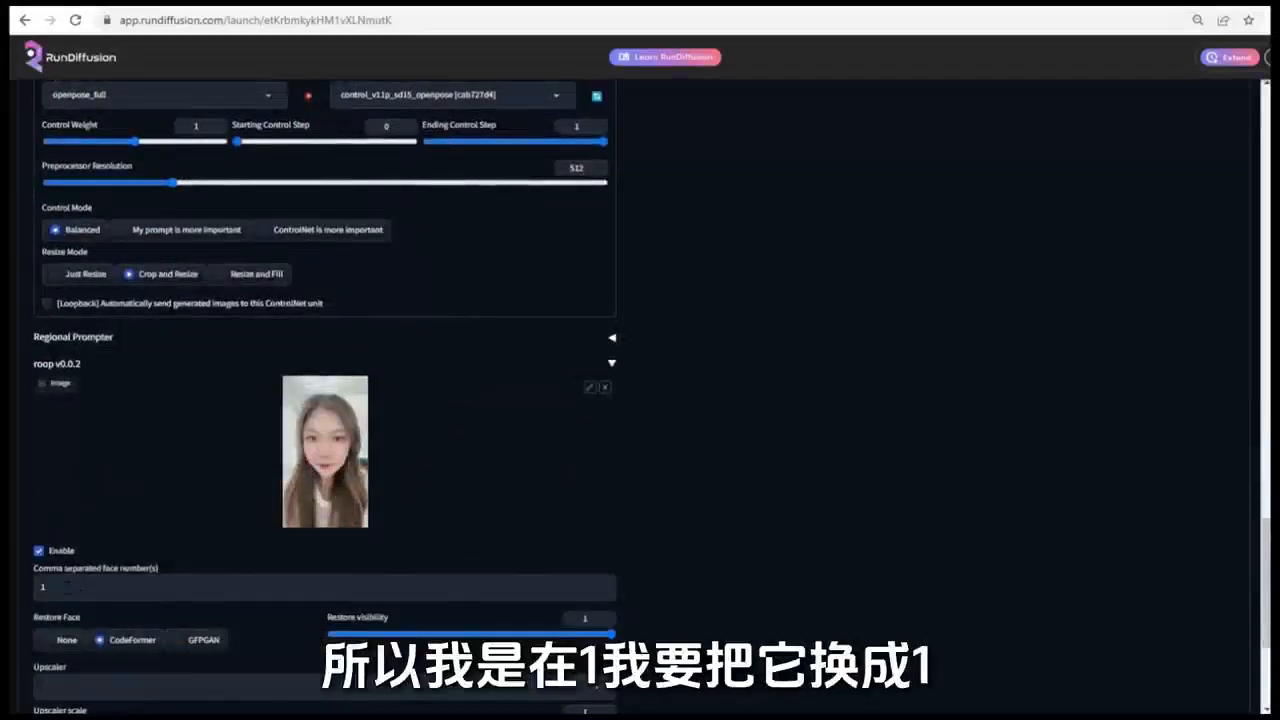
{"action": "left_click", "coordinate": [56, 584]}
Generate the couple photo with the woman's face swapped.
{"action": "scroll", "coordinate": [1034, 472], "scroll_direction": "up", "scroll_amount": 20}
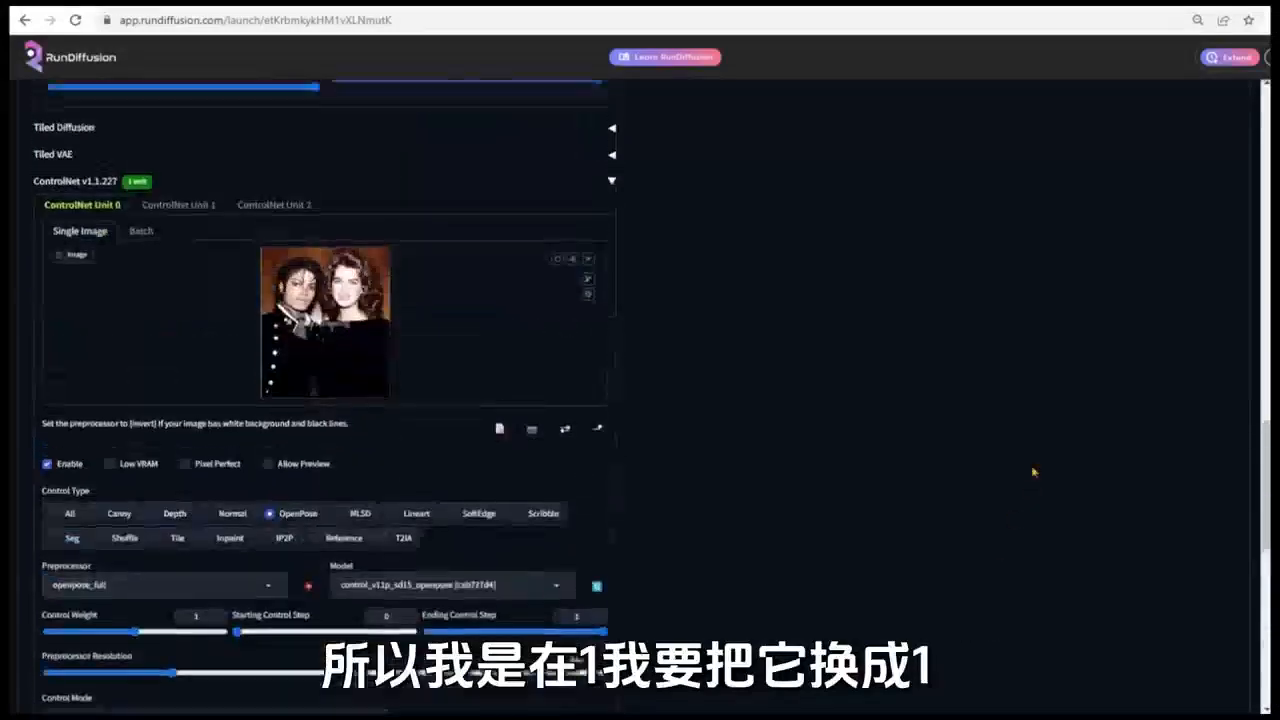
{"action": "scroll", "coordinate": [1035, 472], "scroll_direction": "up", "scroll_amount": 4}
{"action": "left_click", "coordinate": [1137, 177]}
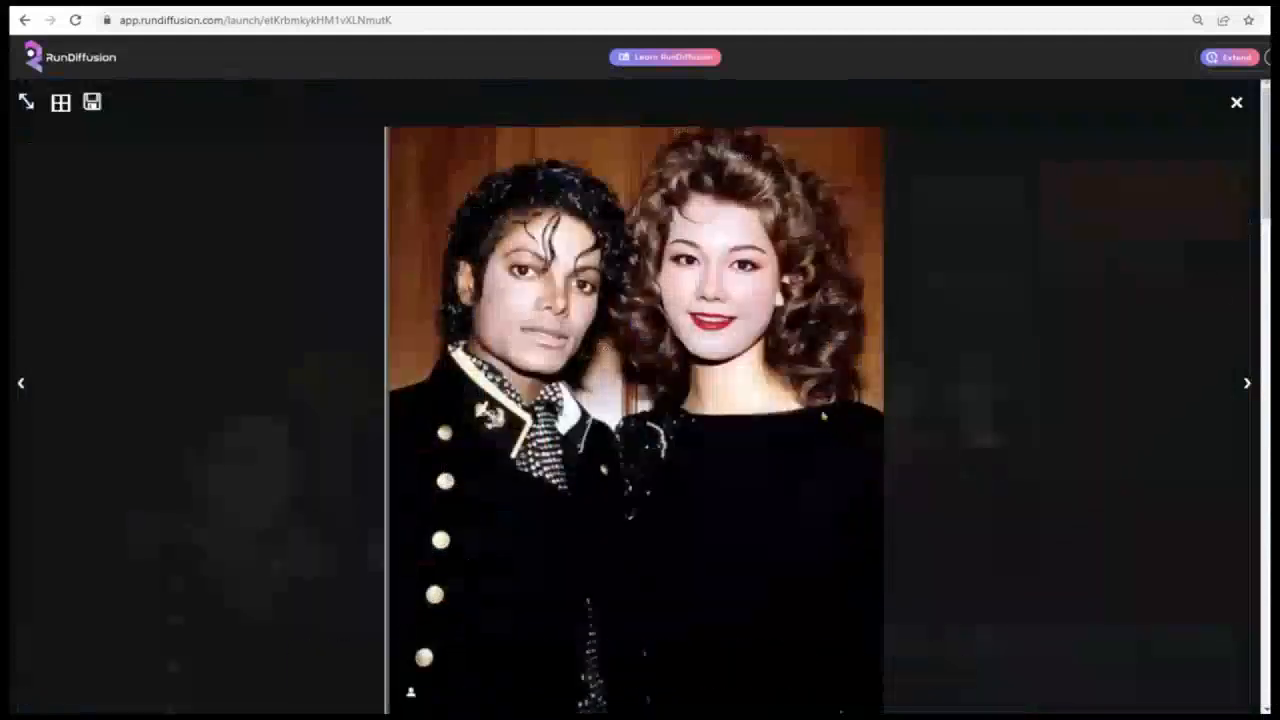
{"action": "right_click", "coordinate": [786, 400]}
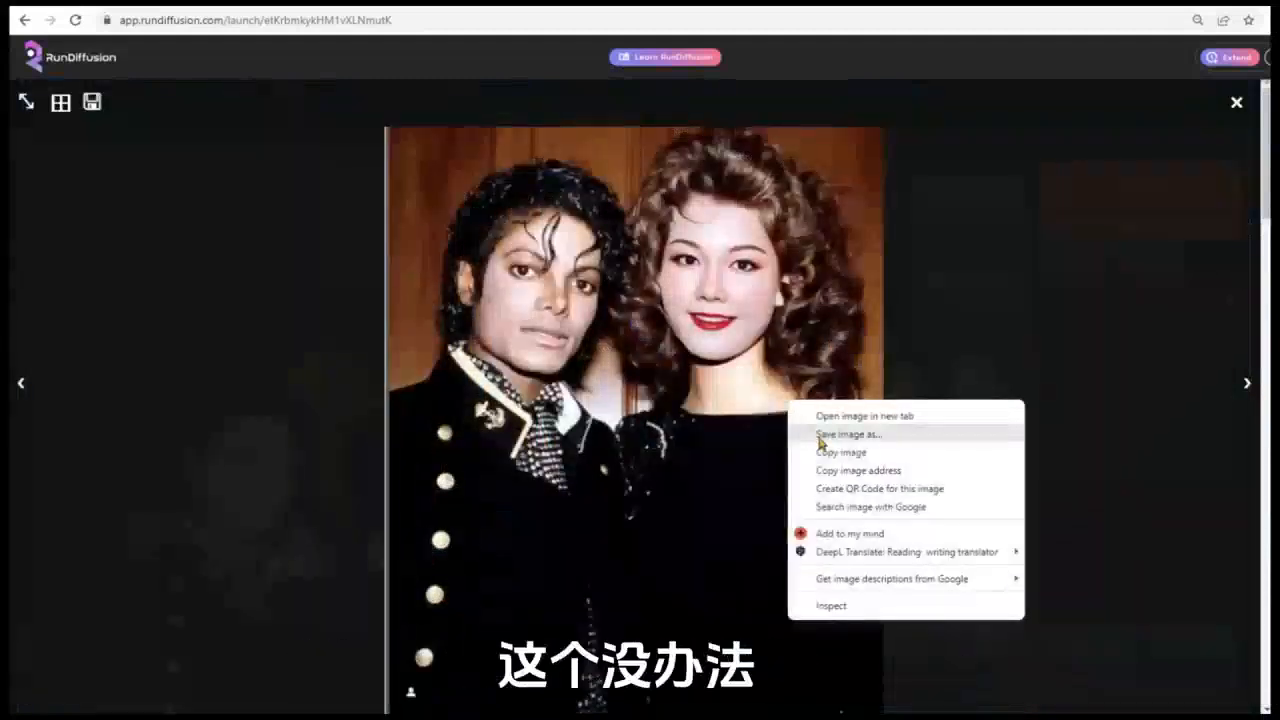
{"action": "left_click", "coordinate": [818, 432]}
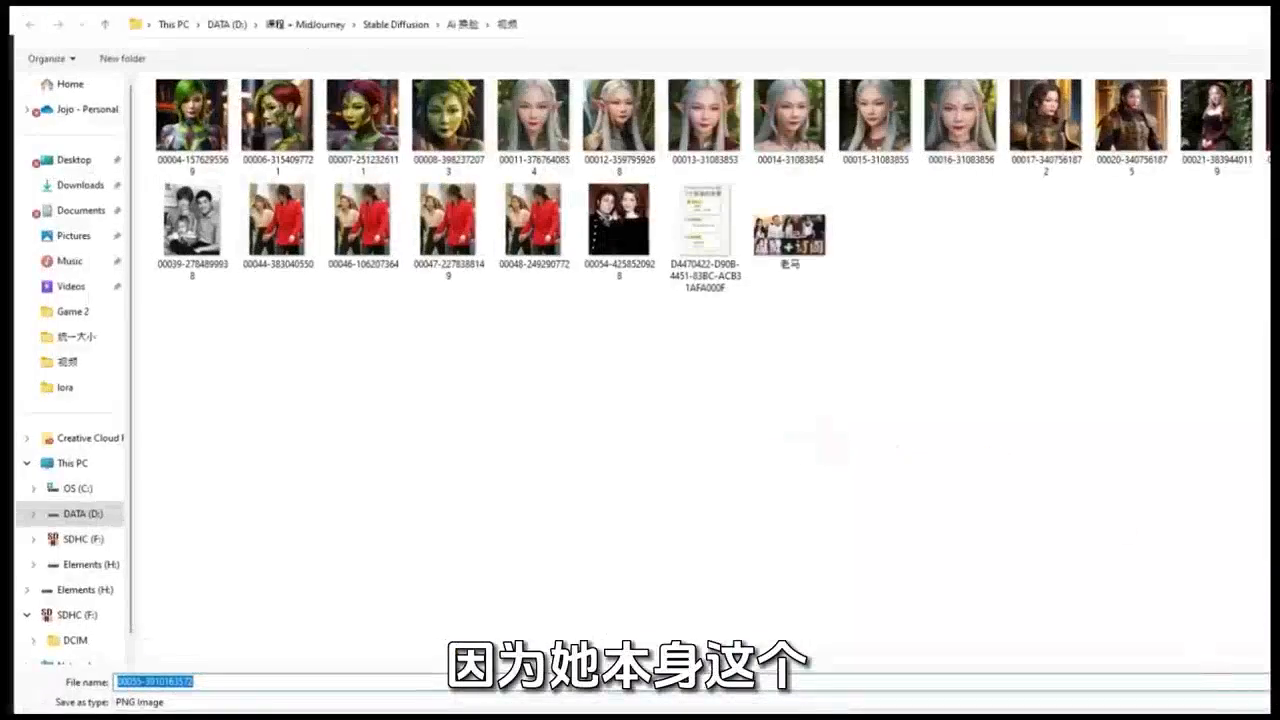
{"action": "key", "text": "Return"}
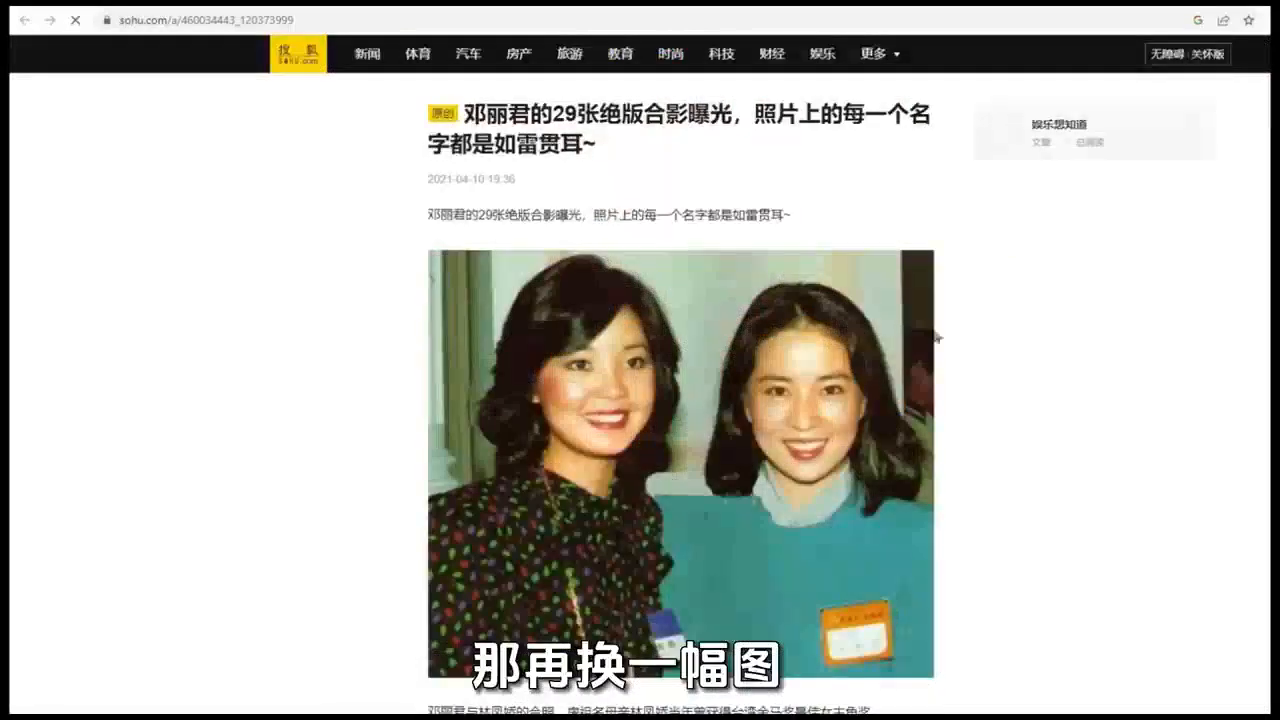
Capture the photo of the two women in the Sohu article with Snipaste and paste it into the Inpaint canvas in RunDiffusion.
{"action": "key", "text": "F1"}
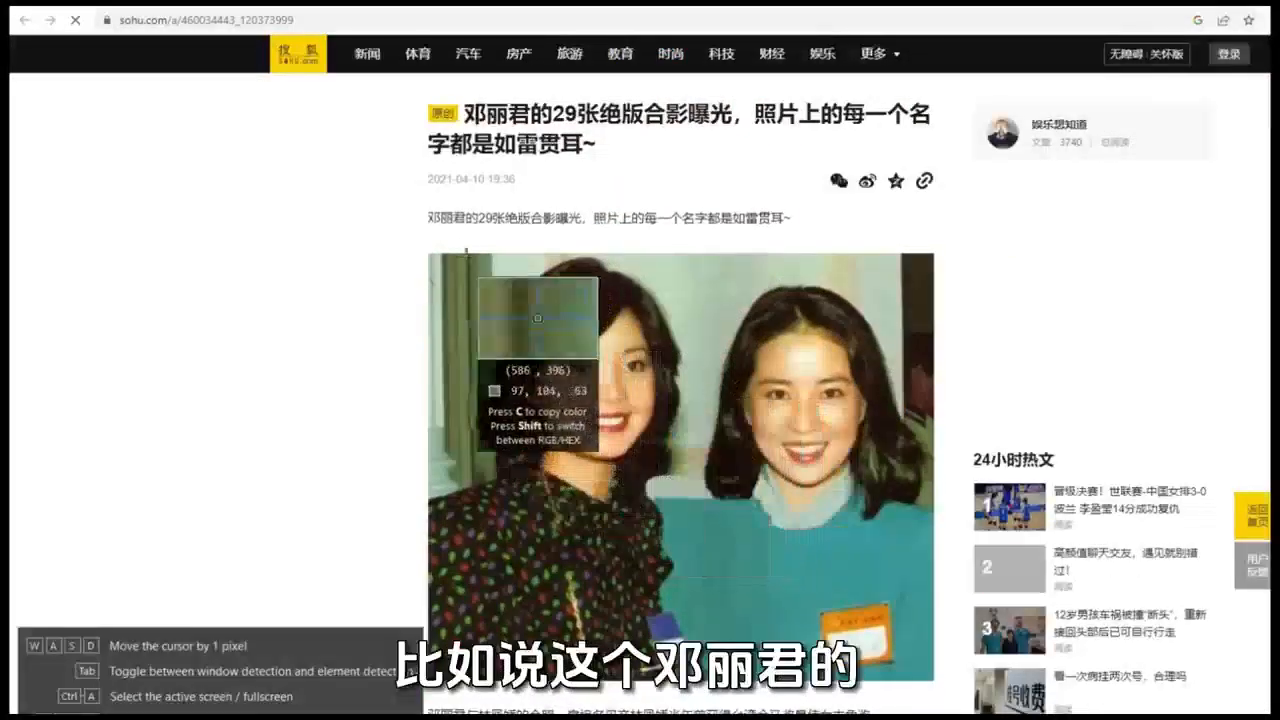
{"action": "left_click_drag", "start_coordinate": [429, 254], "coordinate": [932, 679]}
{"action": "left_click", "coordinate": [917, 699]}
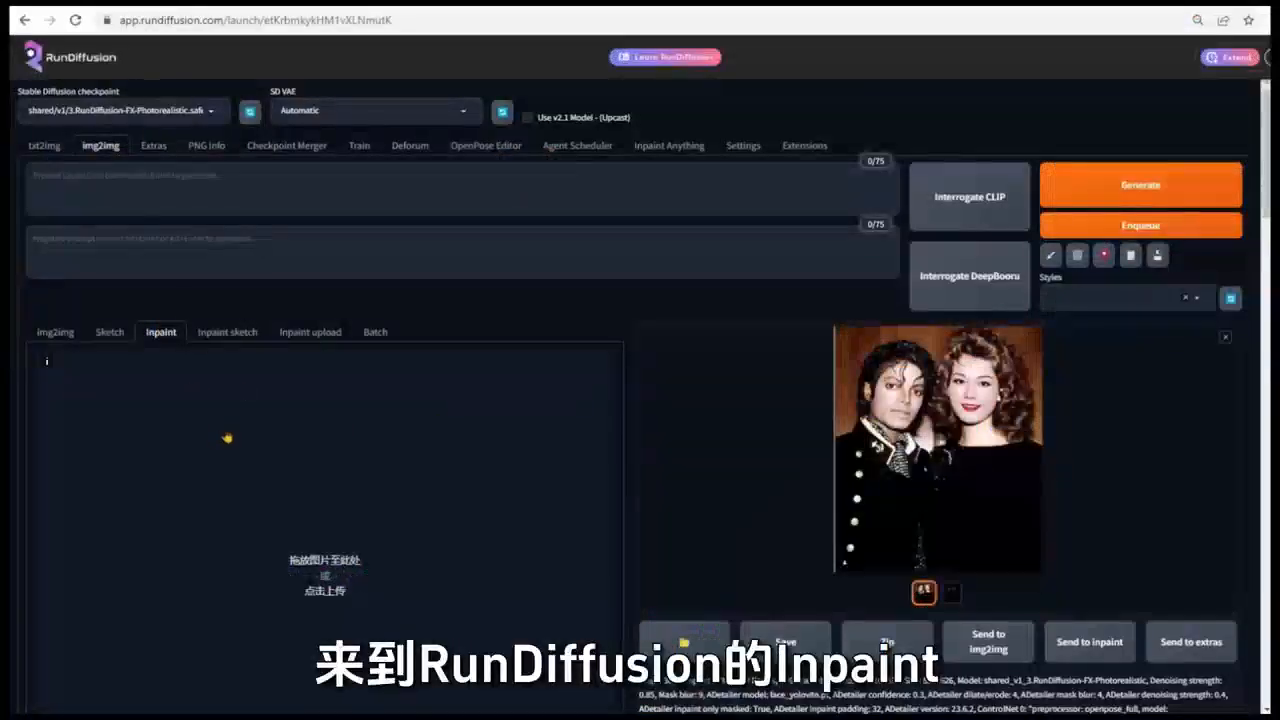
{"action": "key", "text": "ctrl+v"}
{"action": "scroll", "coordinate": [300, 470], "scroll_direction": "down", "scroll_amount": 5}
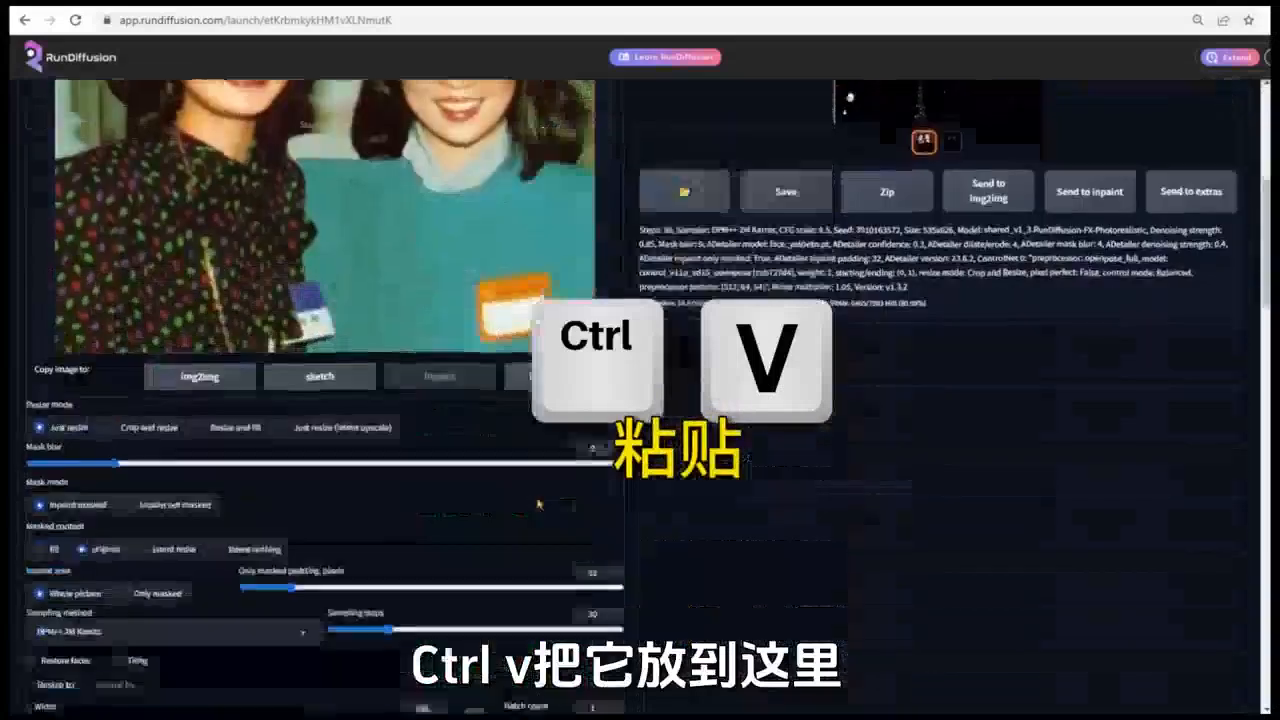
Replace the reference image in ControlNet Unit 0 with the captured photo of the two women, keeping OpenPose as the control type.
{"action": "scroll", "coordinate": [538, 504], "scroll_direction": "down", "scroll_amount": 3}
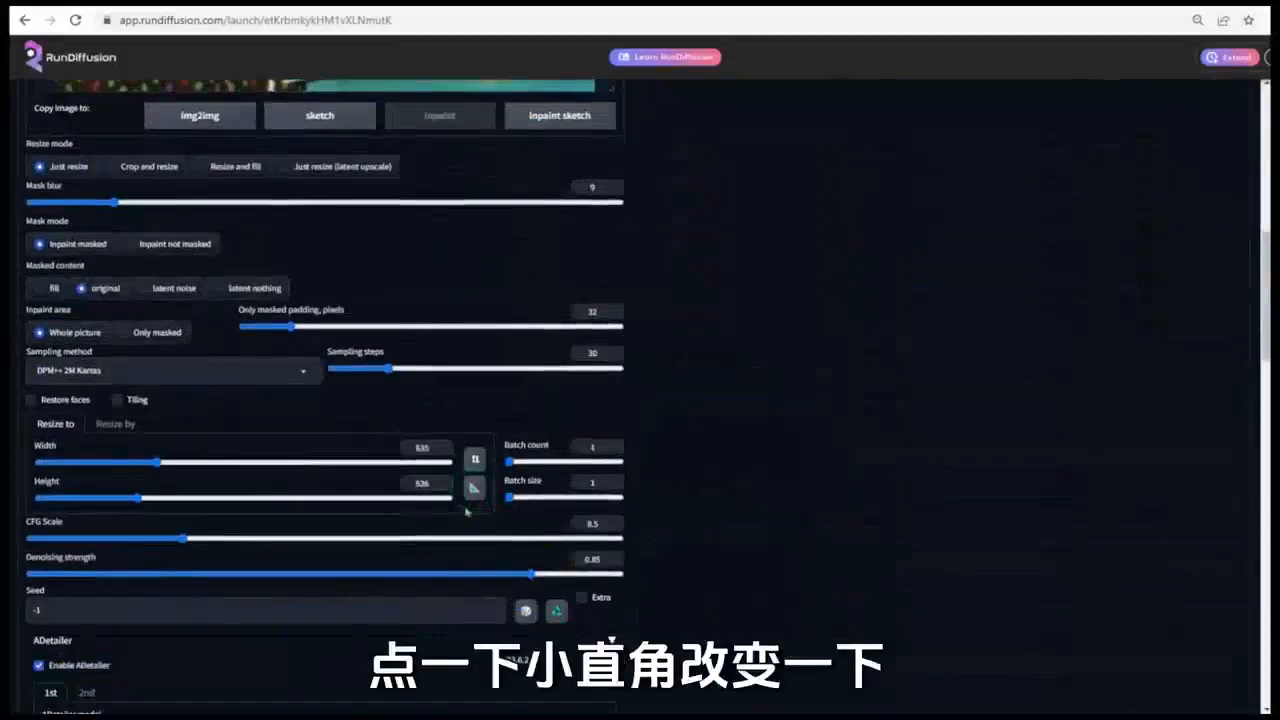
{"action": "scroll", "coordinate": [466, 511], "scroll_direction": "up", "scroll_amount": 5}
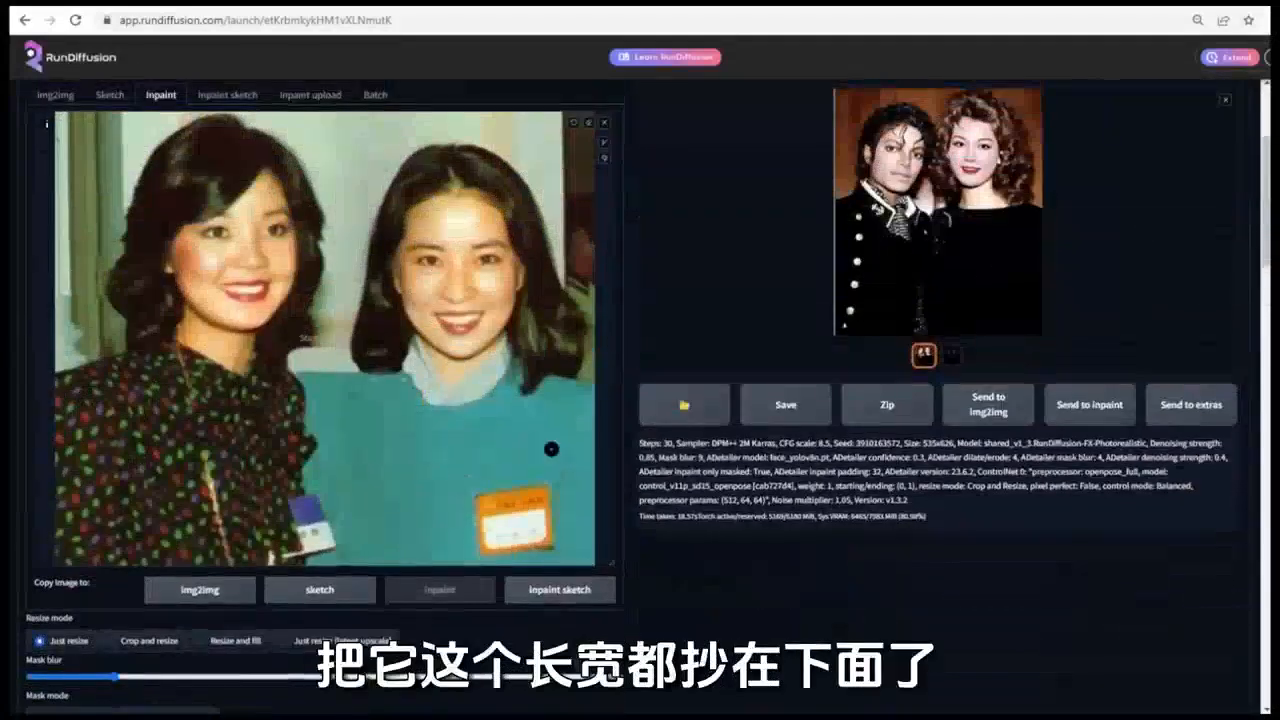
{"action": "scroll", "coordinate": [551, 449], "scroll_direction": "down", "scroll_amount": 15}
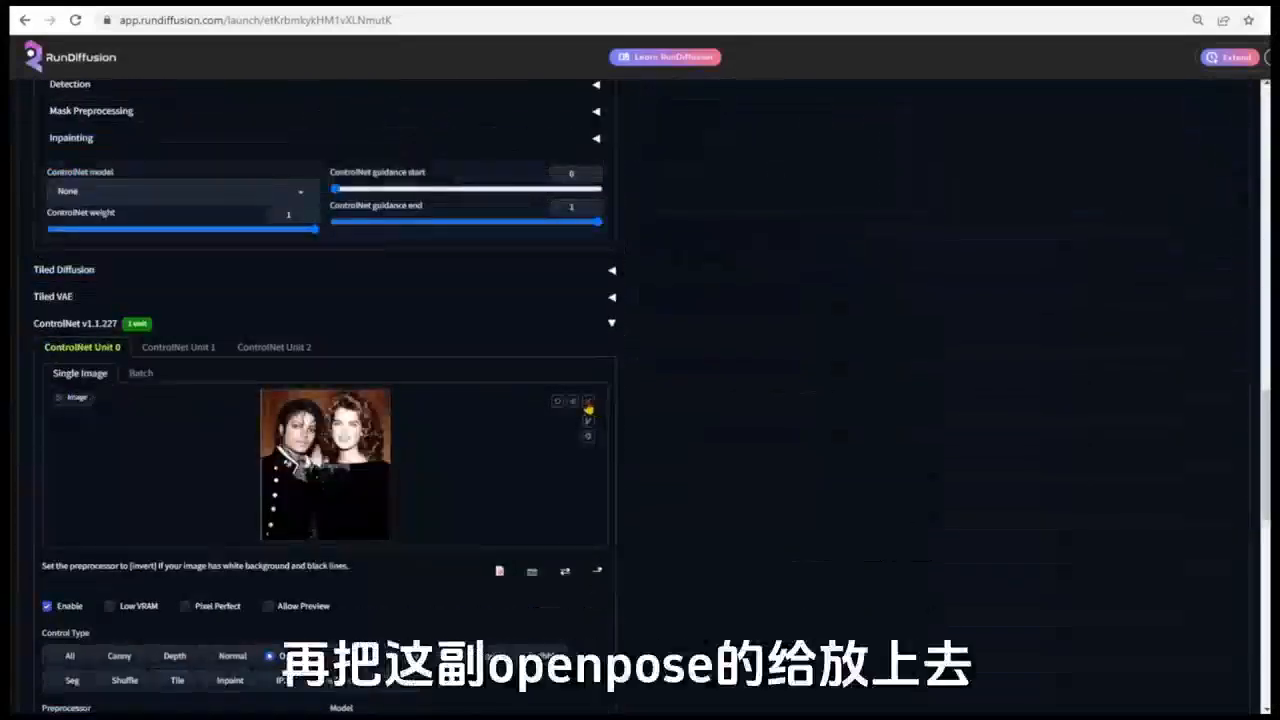
{"action": "left_click", "coordinate": [588, 402]}
{"action": "key", "text": "ctrl+v"}
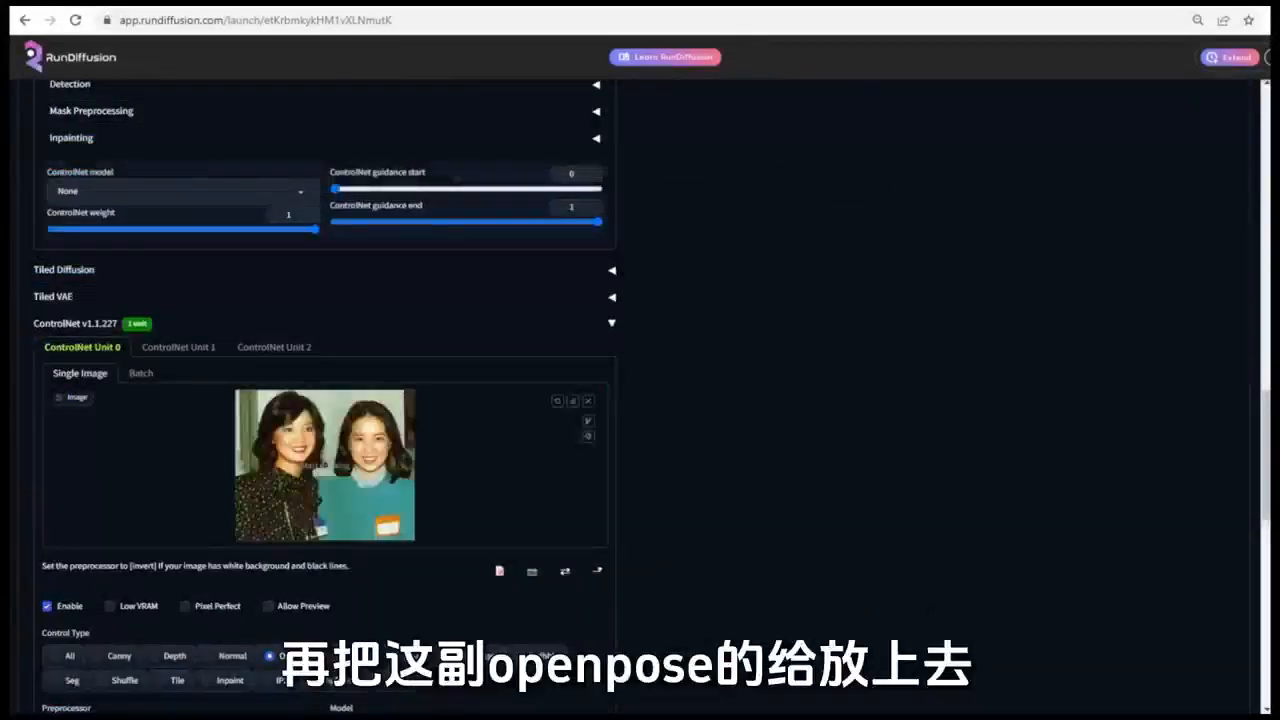
{"action": "scroll", "coordinate": [456, 512], "scroll_direction": "down", "scroll_amount": 1}
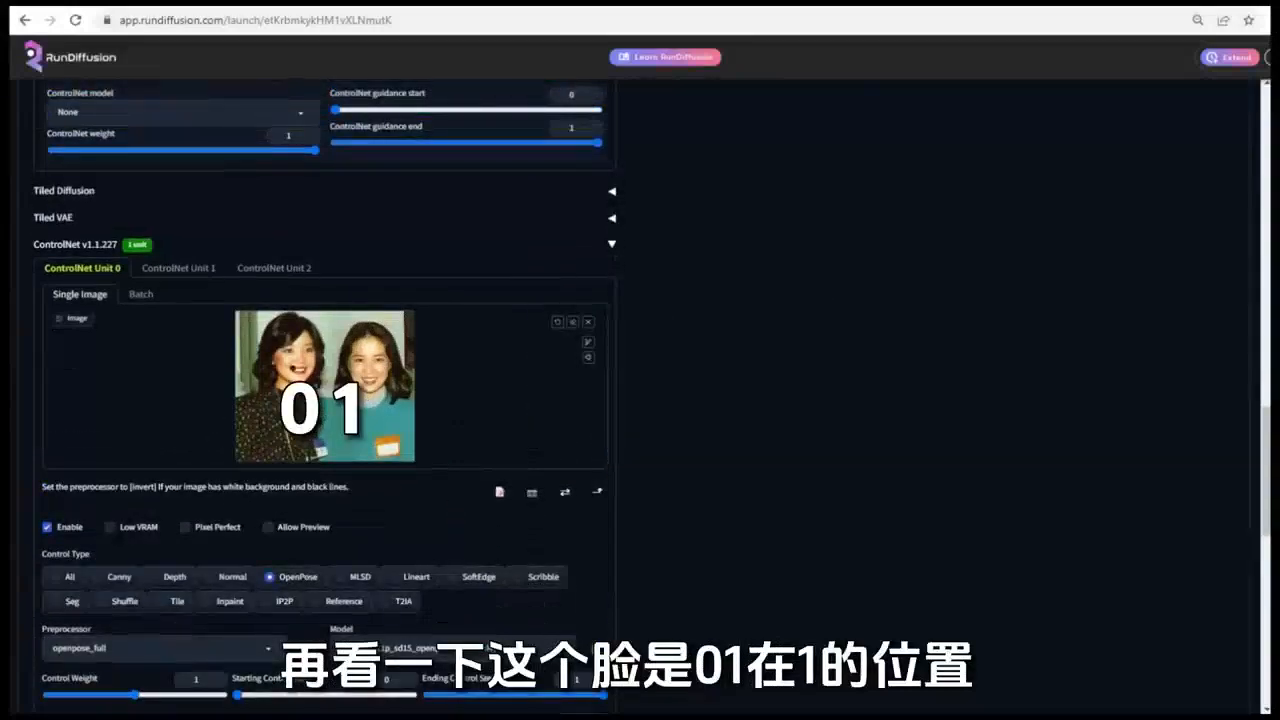
{"action": "scroll", "coordinate": [370, 391], "scroll_direction": "down", "scroll_amount": 6}
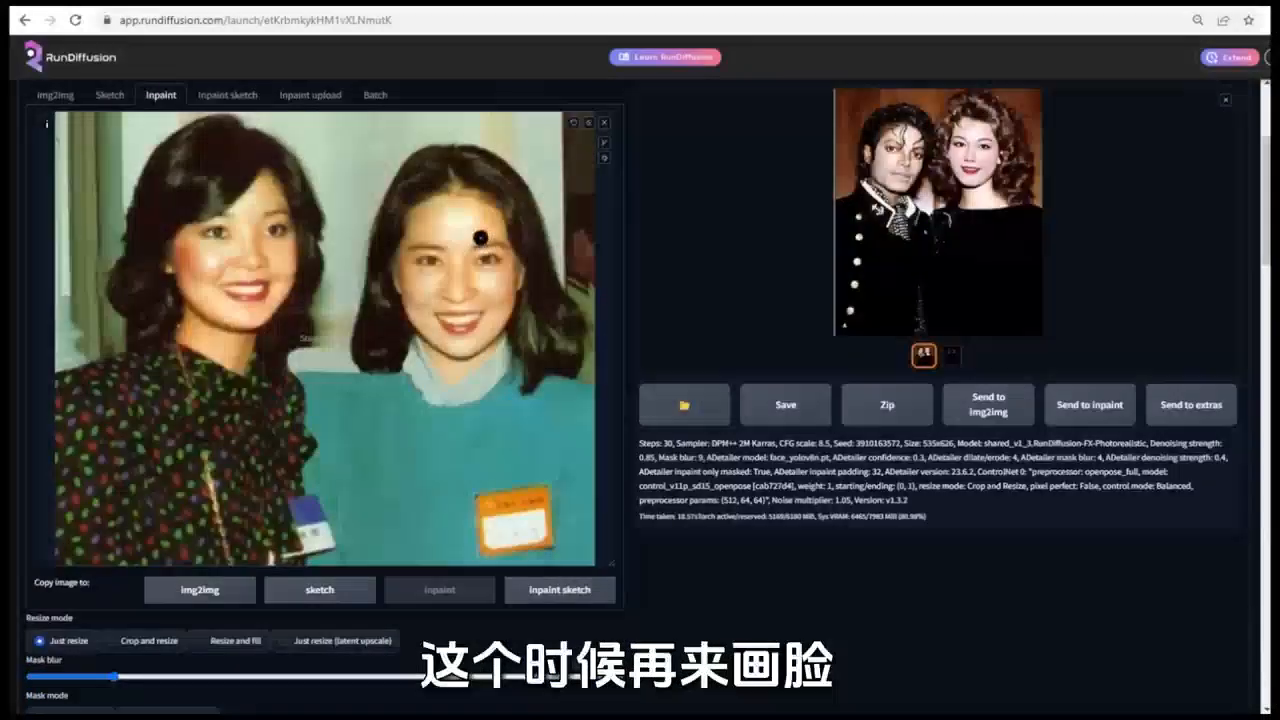
Mask the whole face of the woman in the teal sweater with a larger inpaint brush and generate the face-swapped image.
{"action": "mouse_move", "coordinate": [471, 234]}
{"action": "left_mouse_down"}
{"action": "mouse_move", "coordinate": [442, 215]}
{"action": "mouse_move", "coordinate": [403, 234]}
{"action": "mouse_move", "coordinate": [405, 285]}
{"action": "left_mouse_up"}
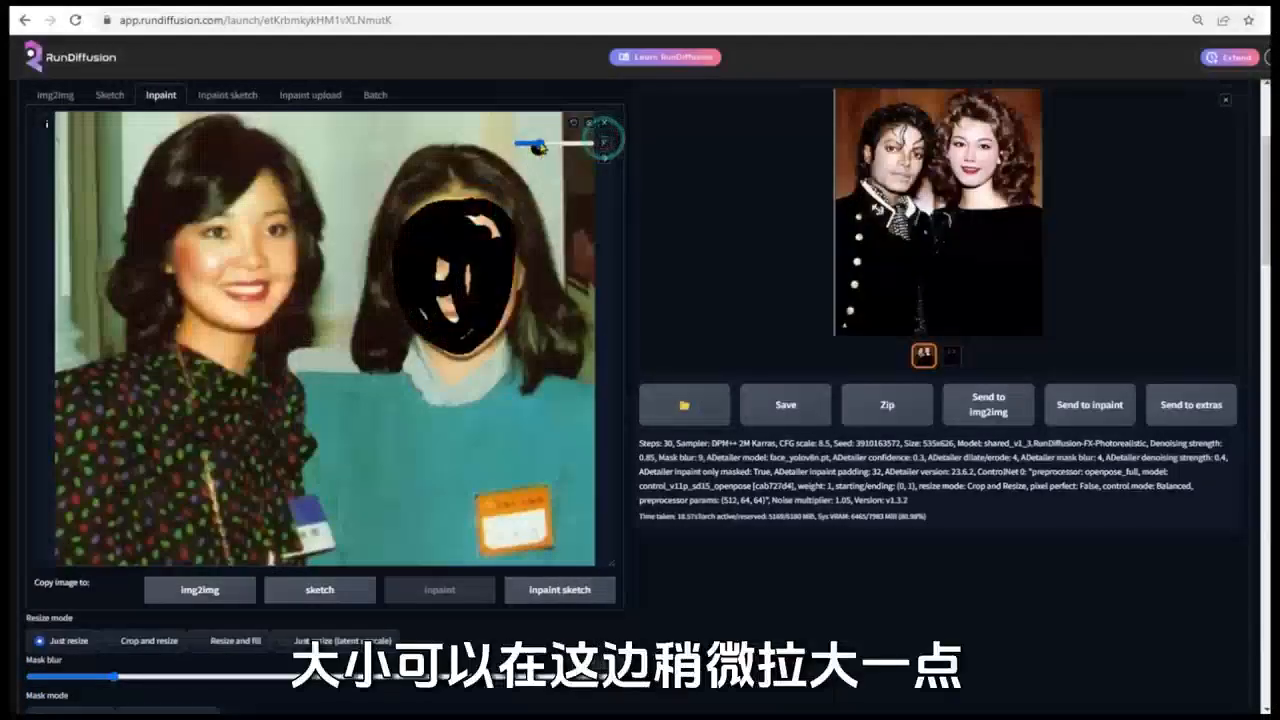
{"action": "left_click_drag", "start_coordinate": [540, 143], "coordinate": [567, 143]}
{"action": "left_click_drag", "start_coordinate": [470, 225], "coordinate": [484, 252]}
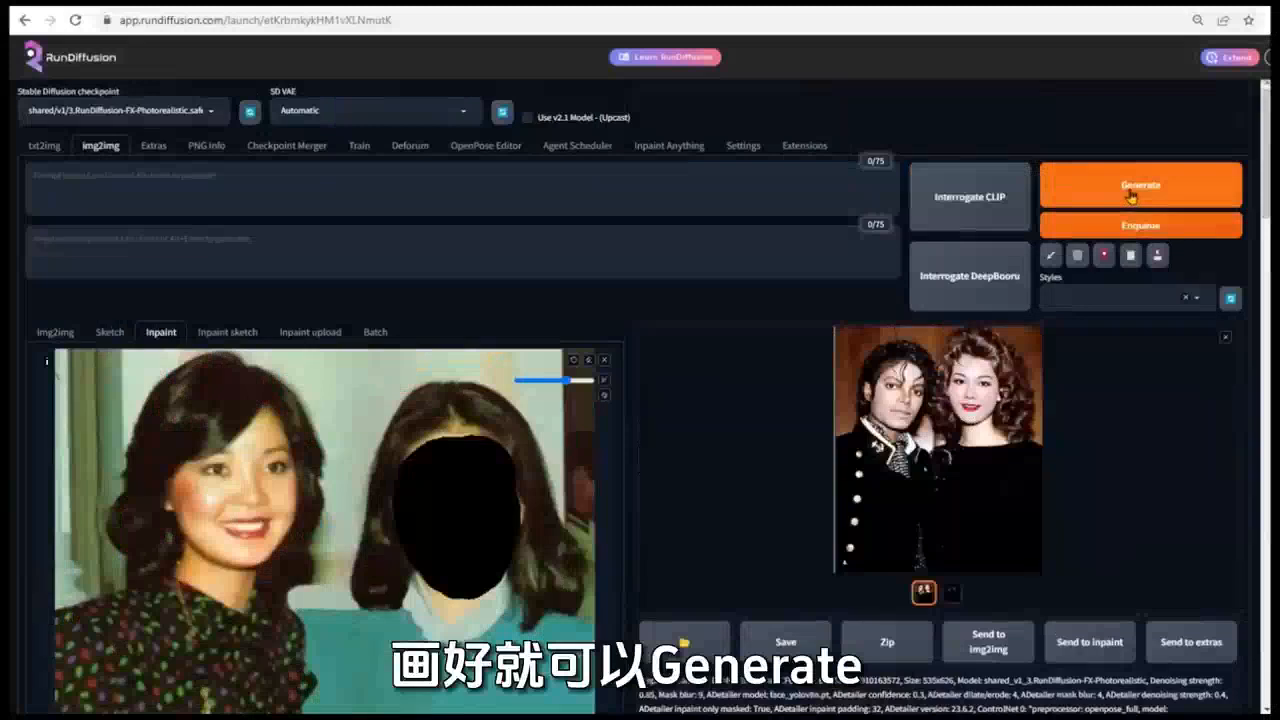
{"action": "left_click", "coordinate": [1130, 190]}
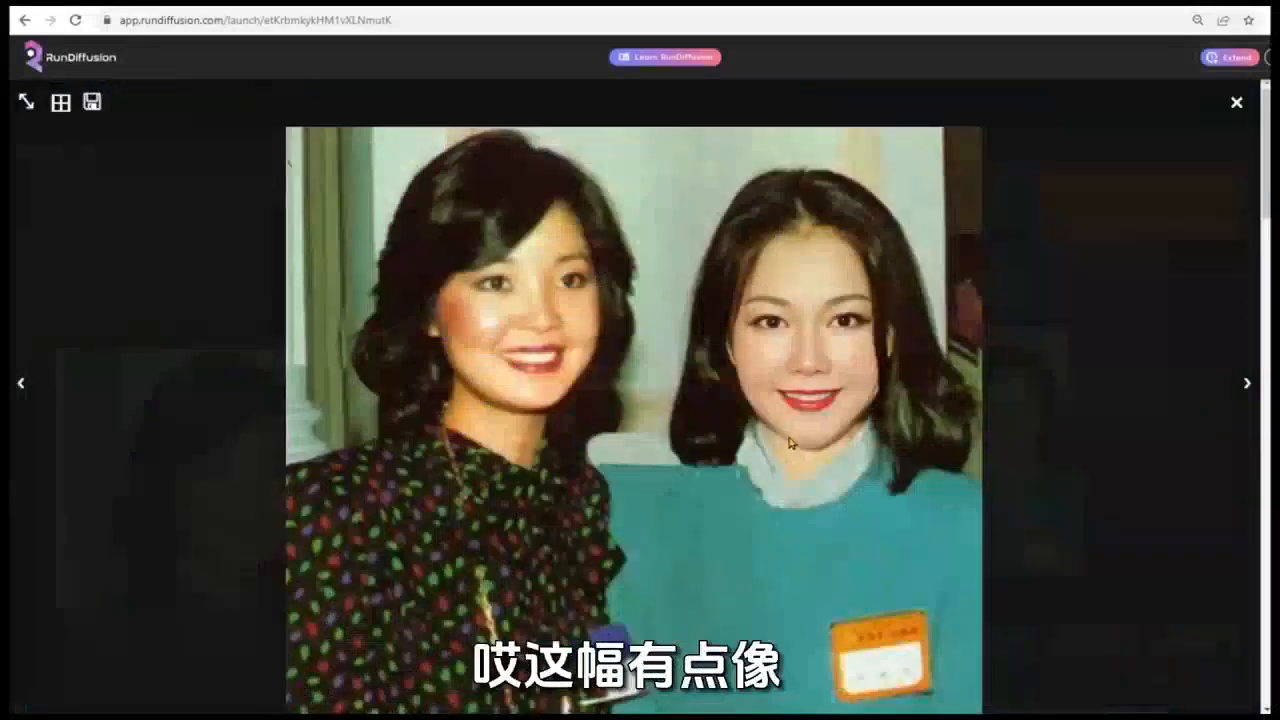
{"action": "right_click", "coordinate": [786, 434]}
{"action": "left_click", "coordinate": [1100, 436]}
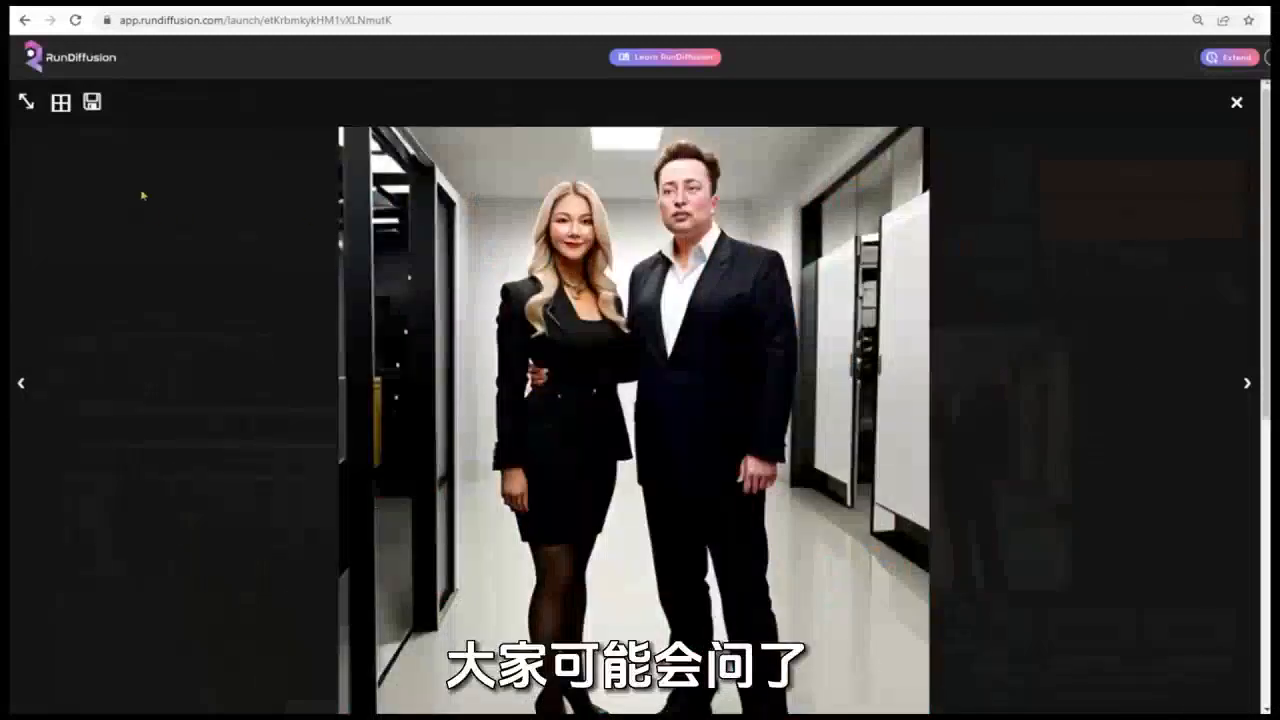
Compare the txt2img results of the woman standing next to Elon Musk in the enlarged gallery view.
{"action": "left_click", "coordinate": [257, 244]}
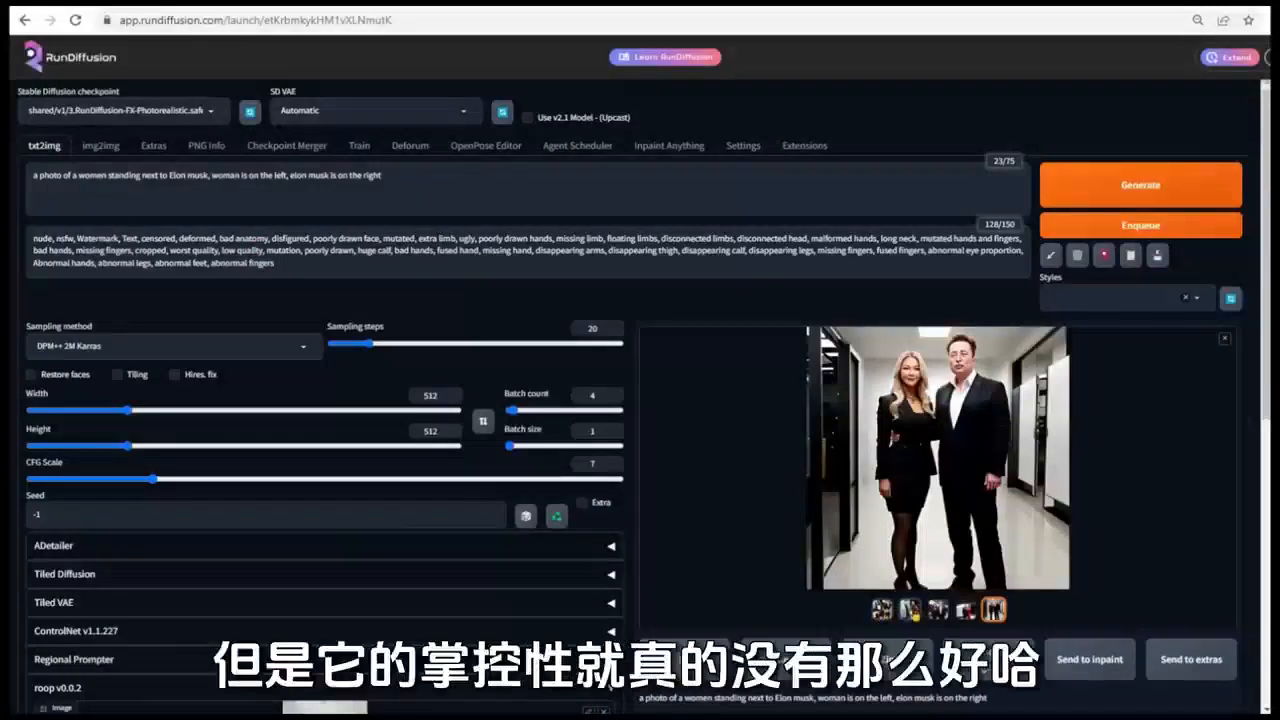
{"action": "left_click", "coordinate": [910, 609]}
{"action": "left_click", "coordinate": [914, 451]}
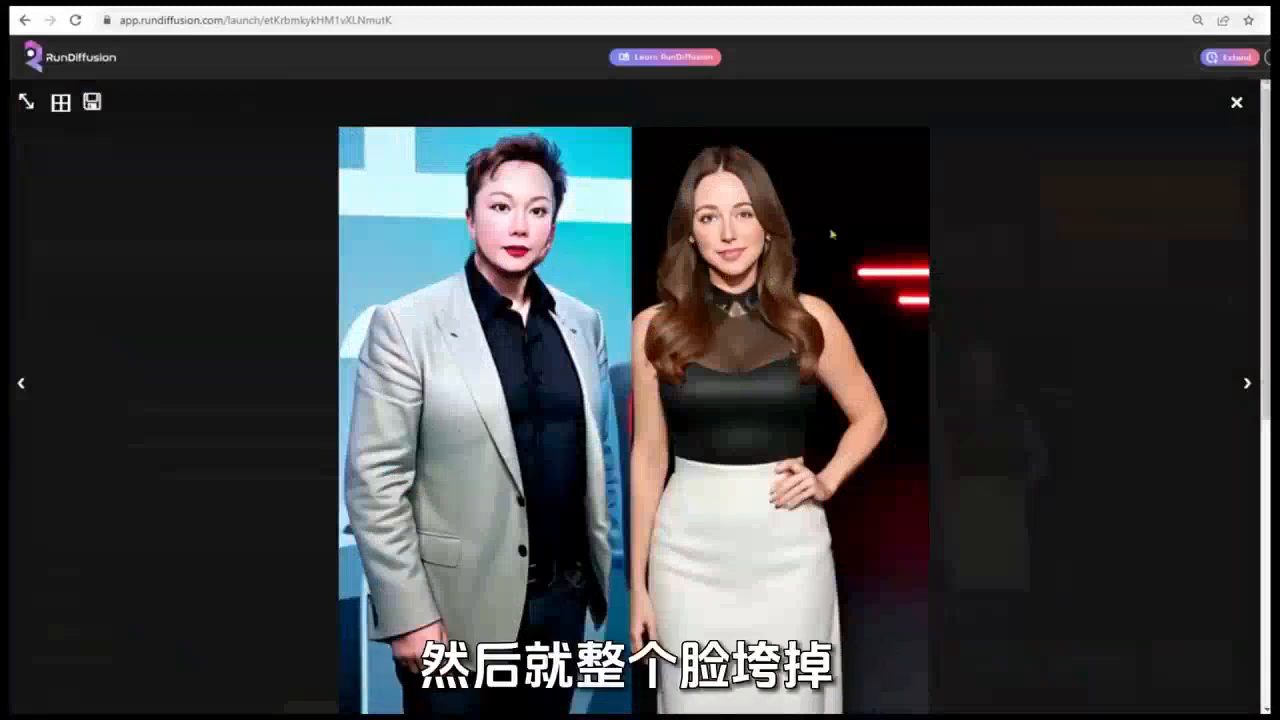
{"action": "left_click", "coordinate": [1247, 382]}
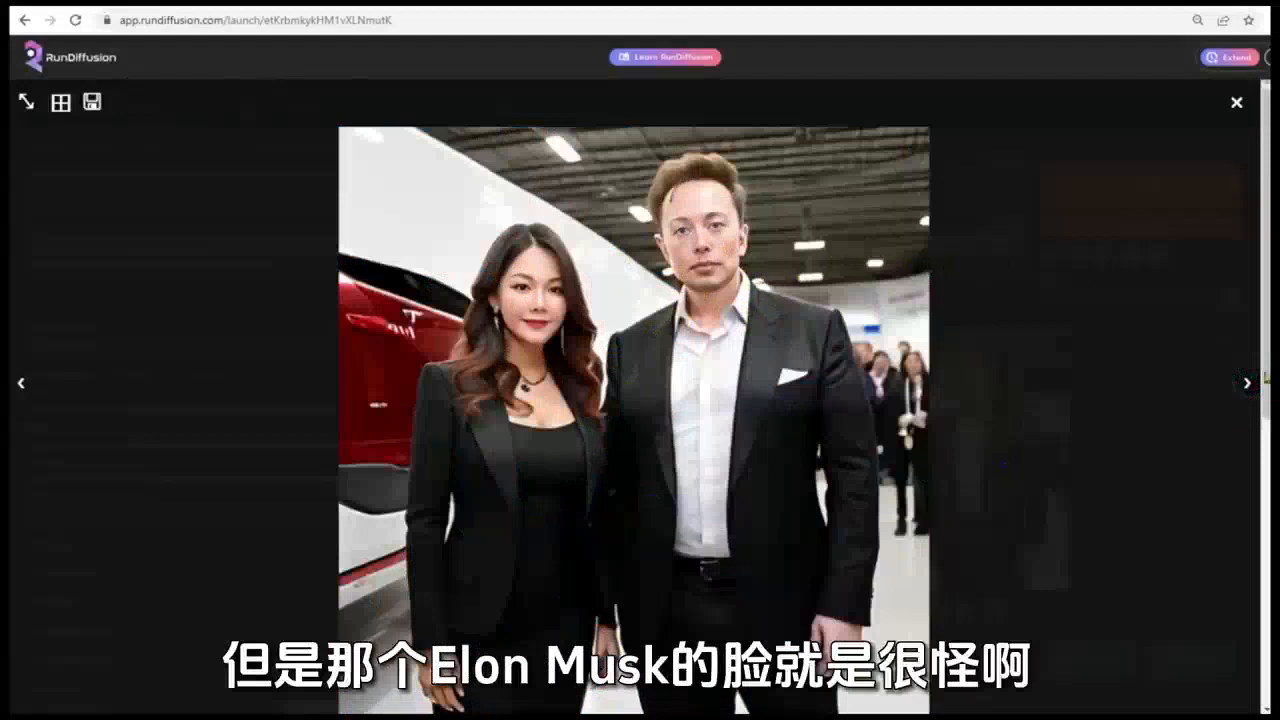
{"action": "left_click", "coordinate": [1247, 384]}
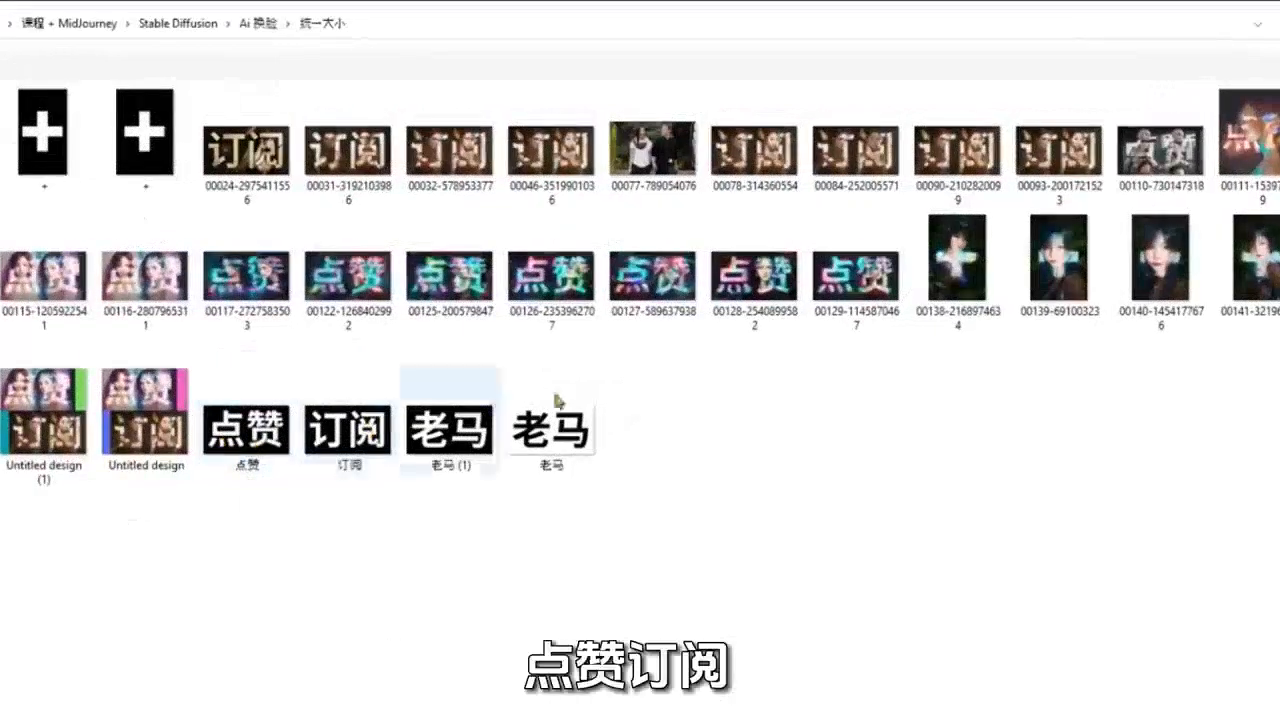
{"action": "left_click", "coordinate": [450, 430]}
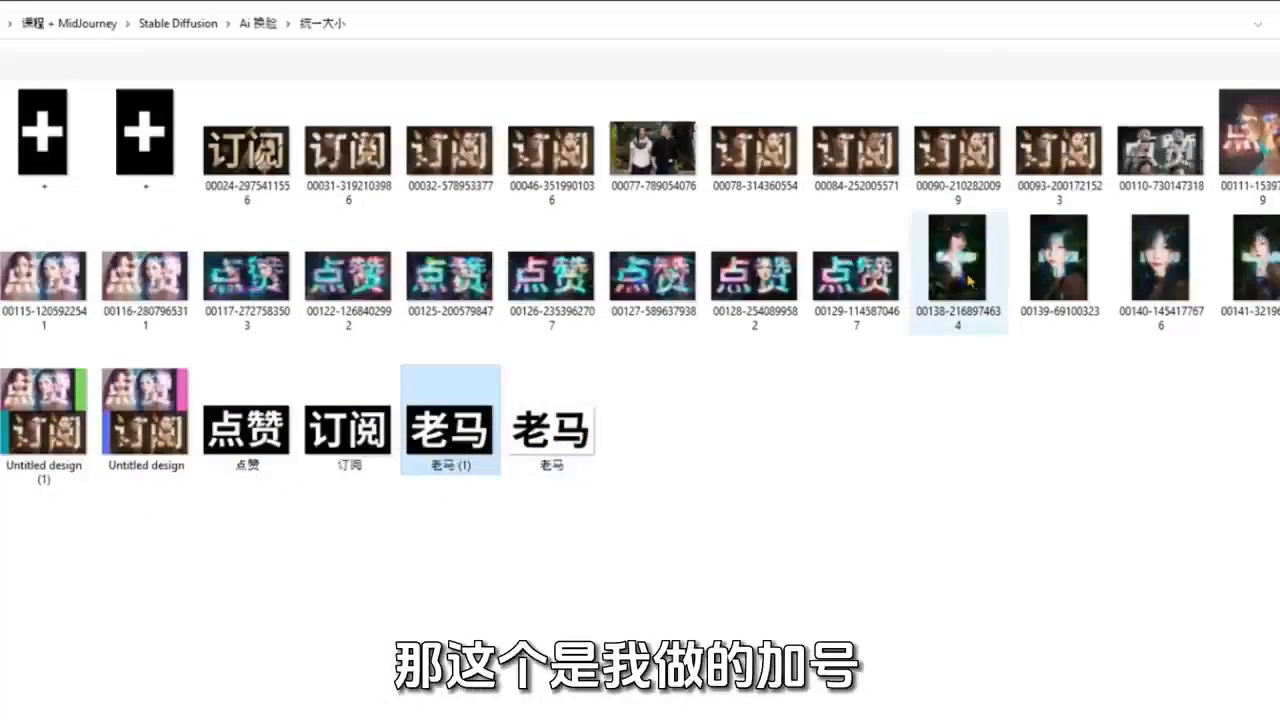
{"action": "double_click", "coordinate": [969, 283]}
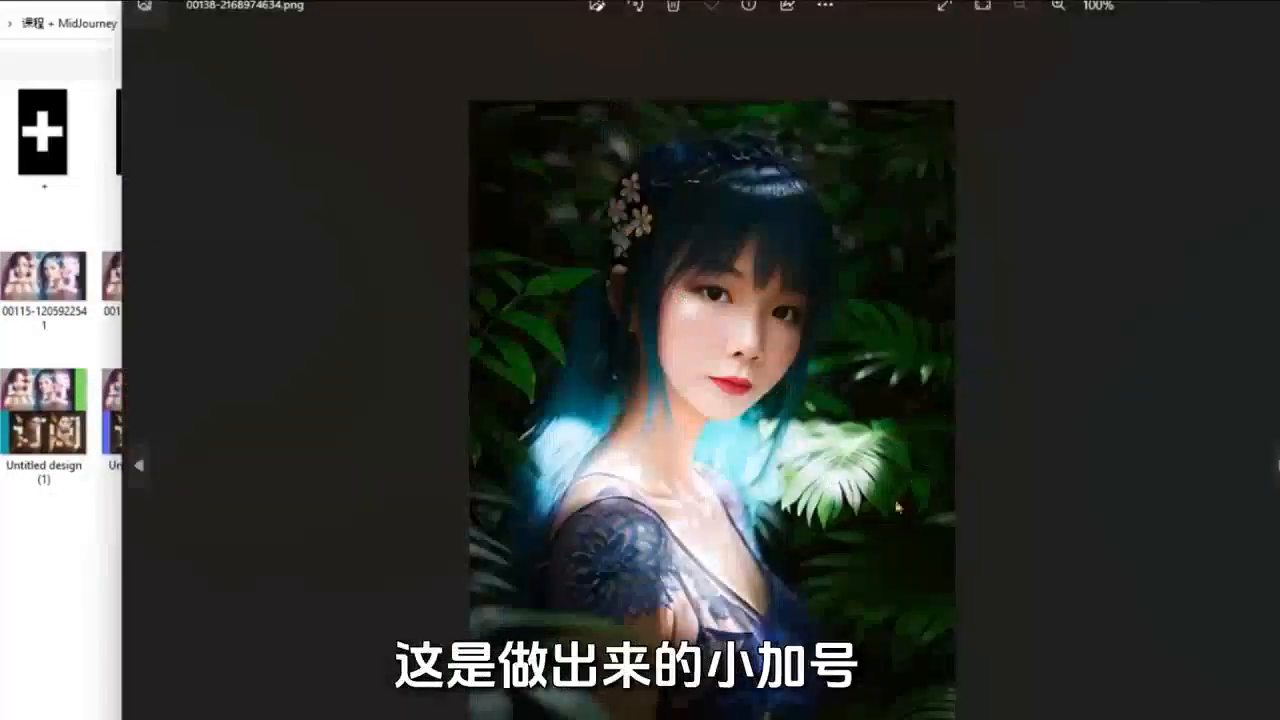
{"action": "left_click", "coordinate": [1275, 465]}
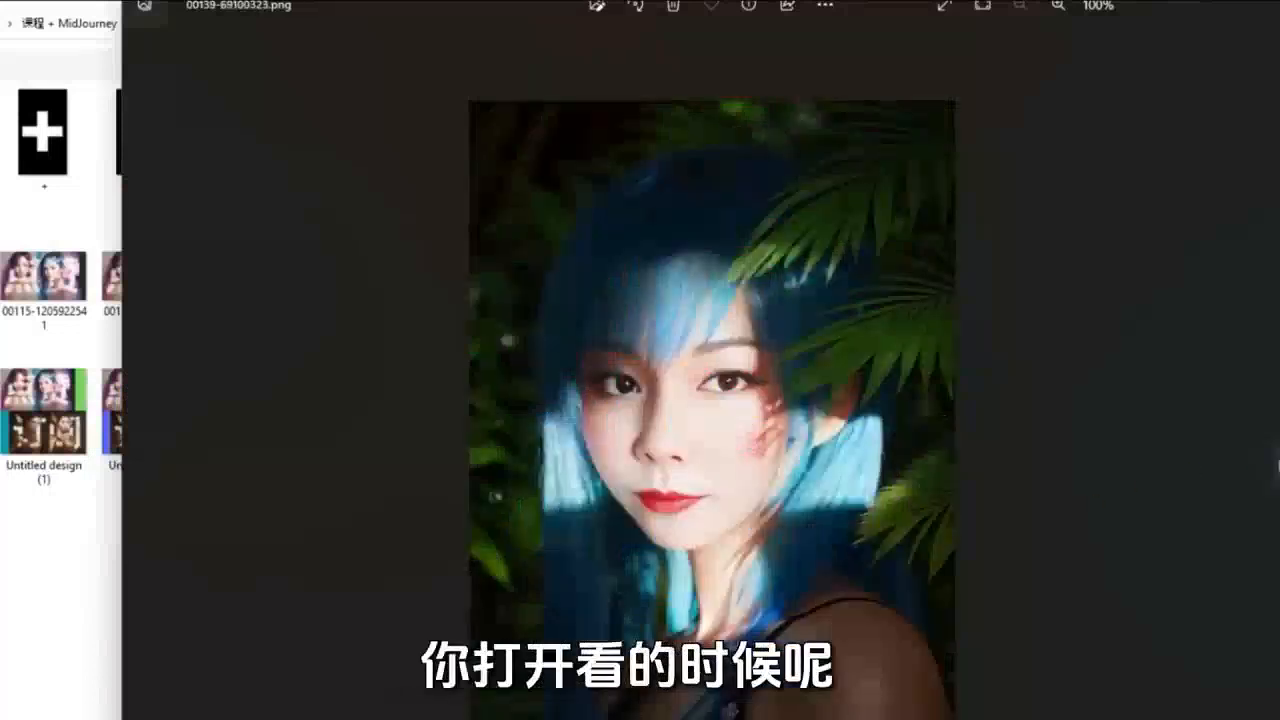
{"action": "left_click", "coordinate": [1275, 465]}
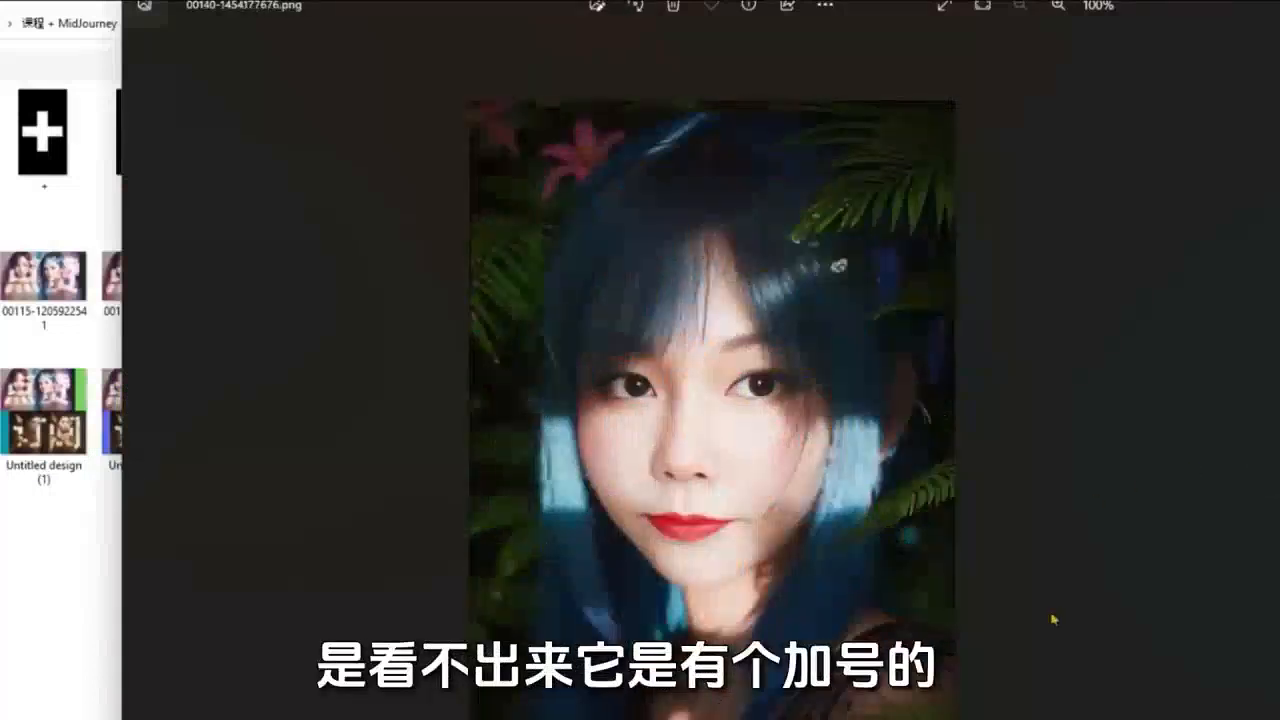
{"action": "left_click", "coordinate": [1270, 485]}
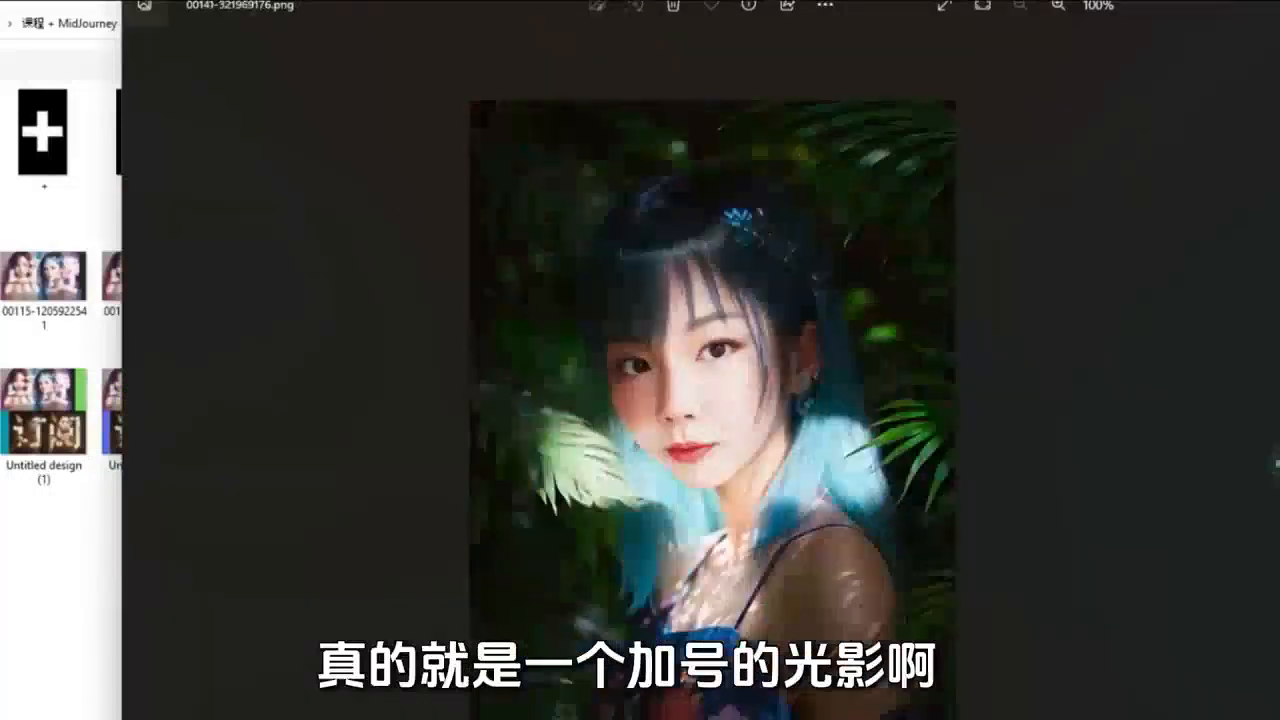
{"action": "left_click", "coordinate": [1268, 4]}
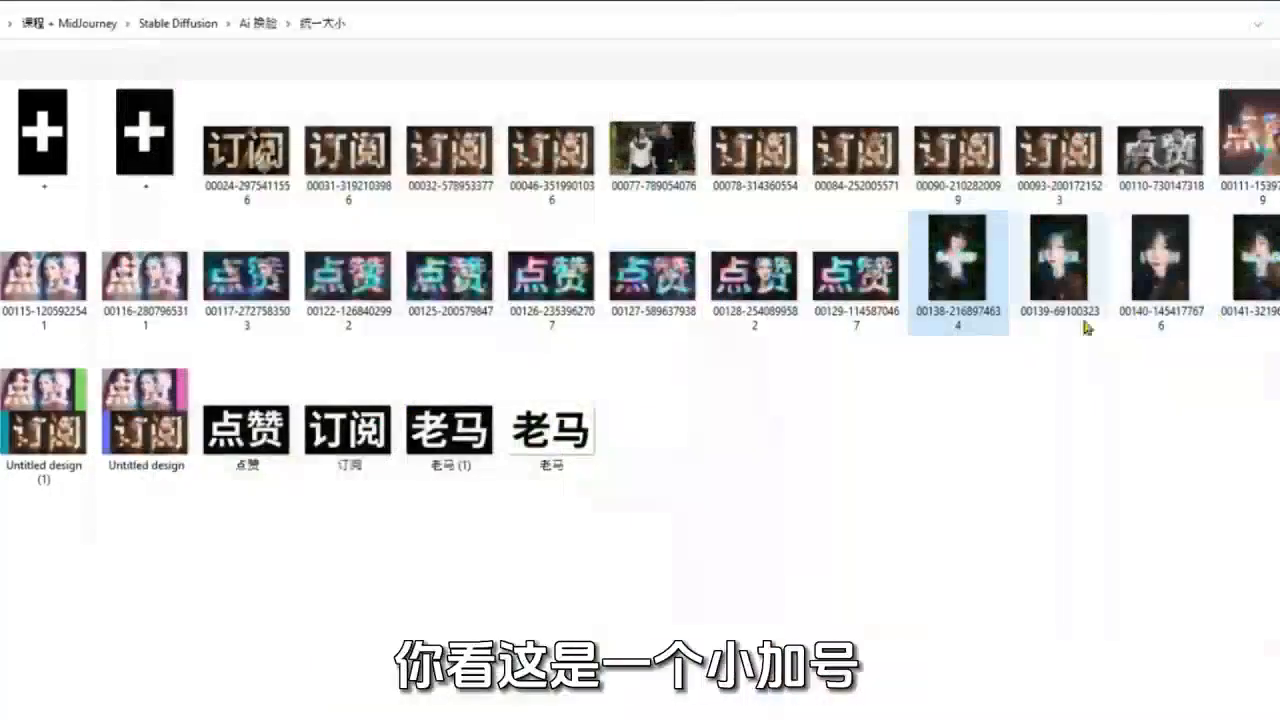
{"action": "double_click", "coordinate": [1142, 168]}
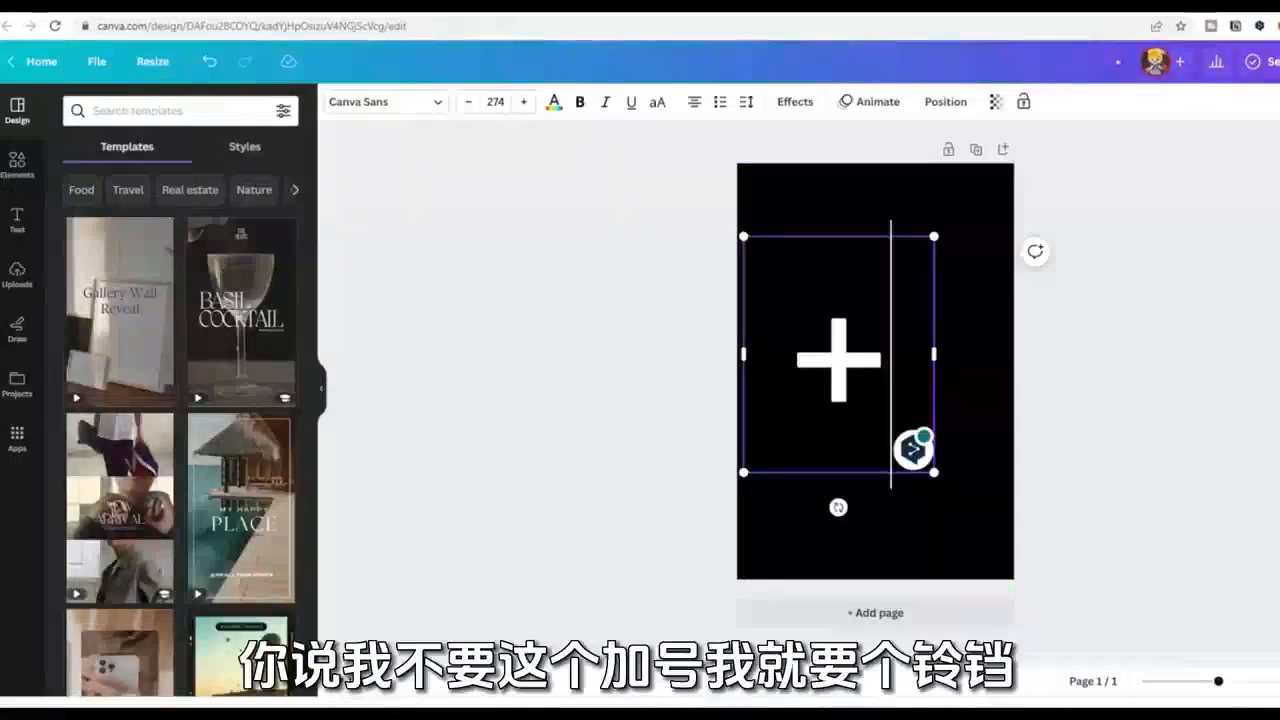
In Canva, replace the plus sign with the white text 铃铛, resize it to about 463 × 220, and move it to the page's lower part.
{"action": "key", "text": "BackSpace"}
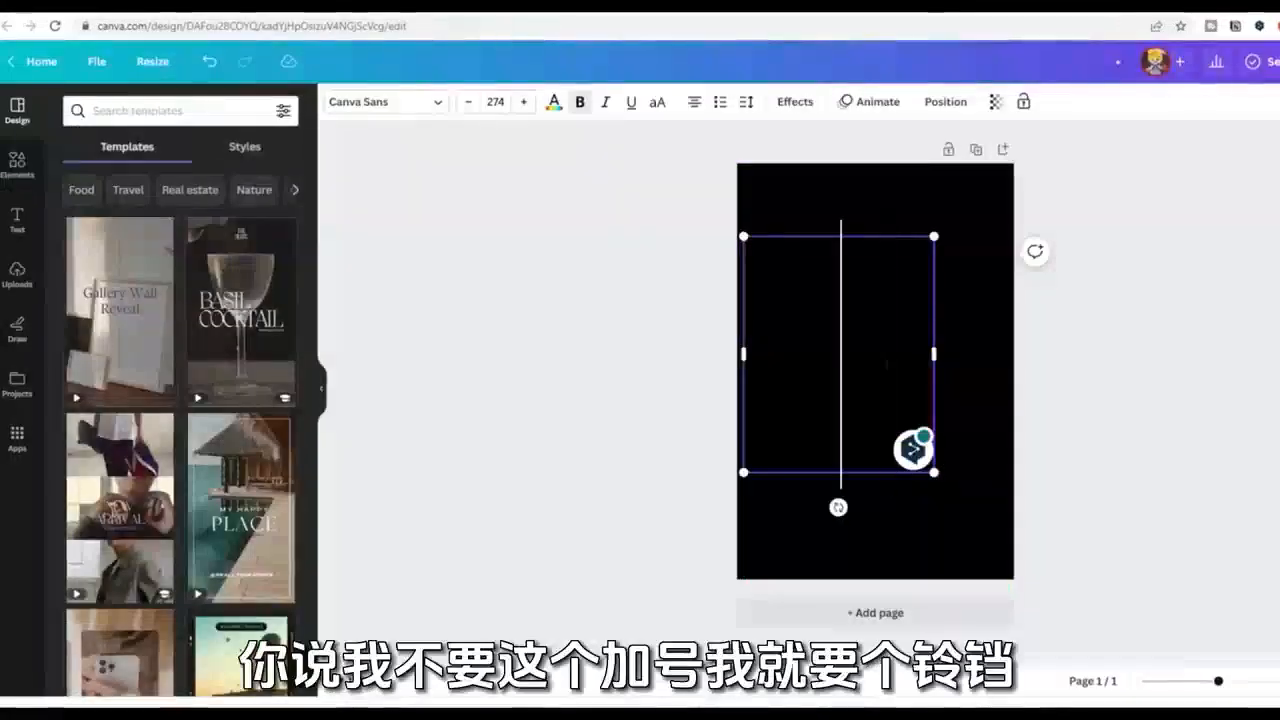
{"action": "type", "text": "铃铛"}
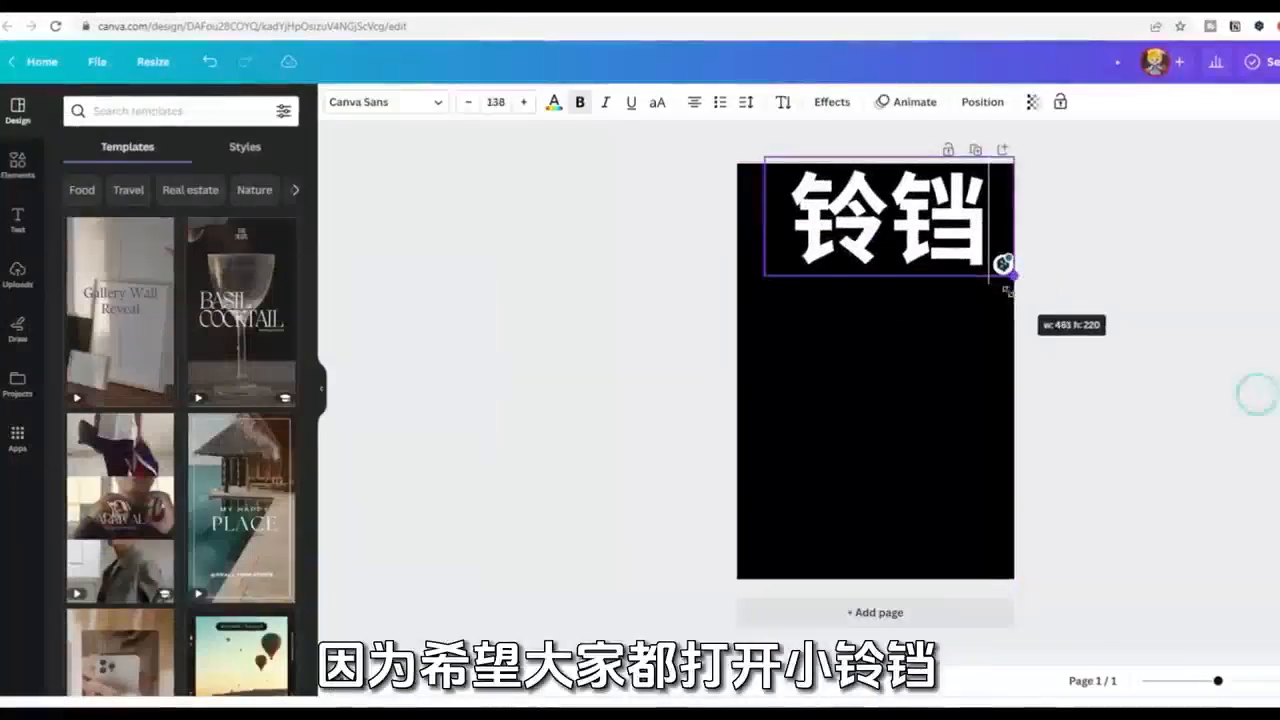
{"action": "left_click_drag", "start_coordinate": [1003, 266], "coordinate": [1003, 264]}
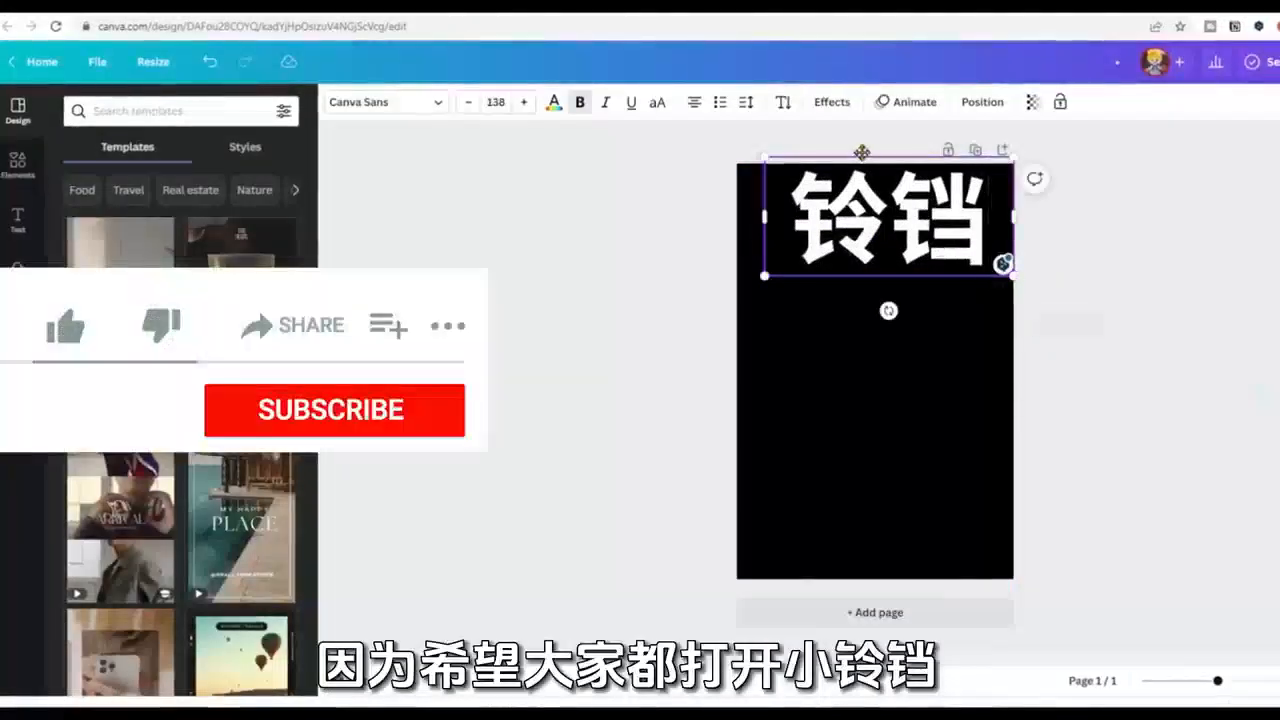
{"action": "left_click_drag", "start_coordinate": [862, 152], "coordinate": [865, 413]}
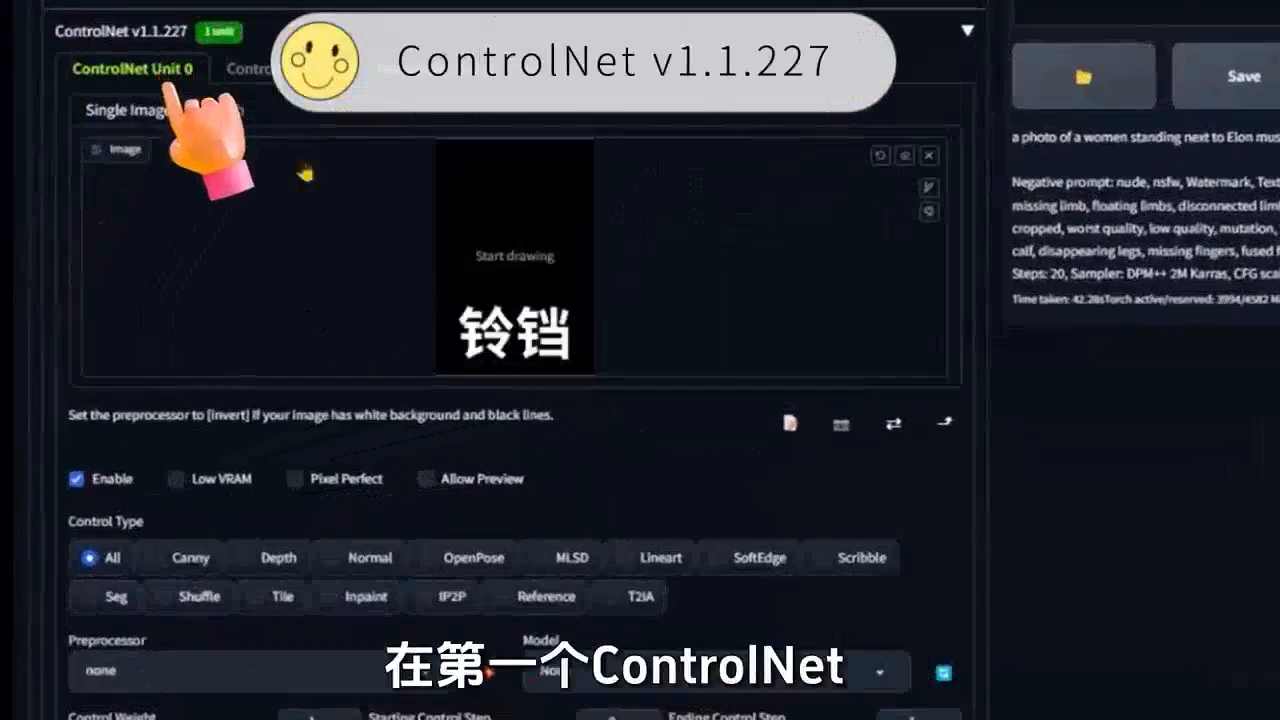
In RunDiffusion, choose the control_v1p_sd15_brightness [5f6aa6ed] model for the 铃铛 image in ControlNet Unit 0.
{"action": "scroll", "coordinate": [612, 323], "scroll_direction": "down", "scroll_amount": 1}
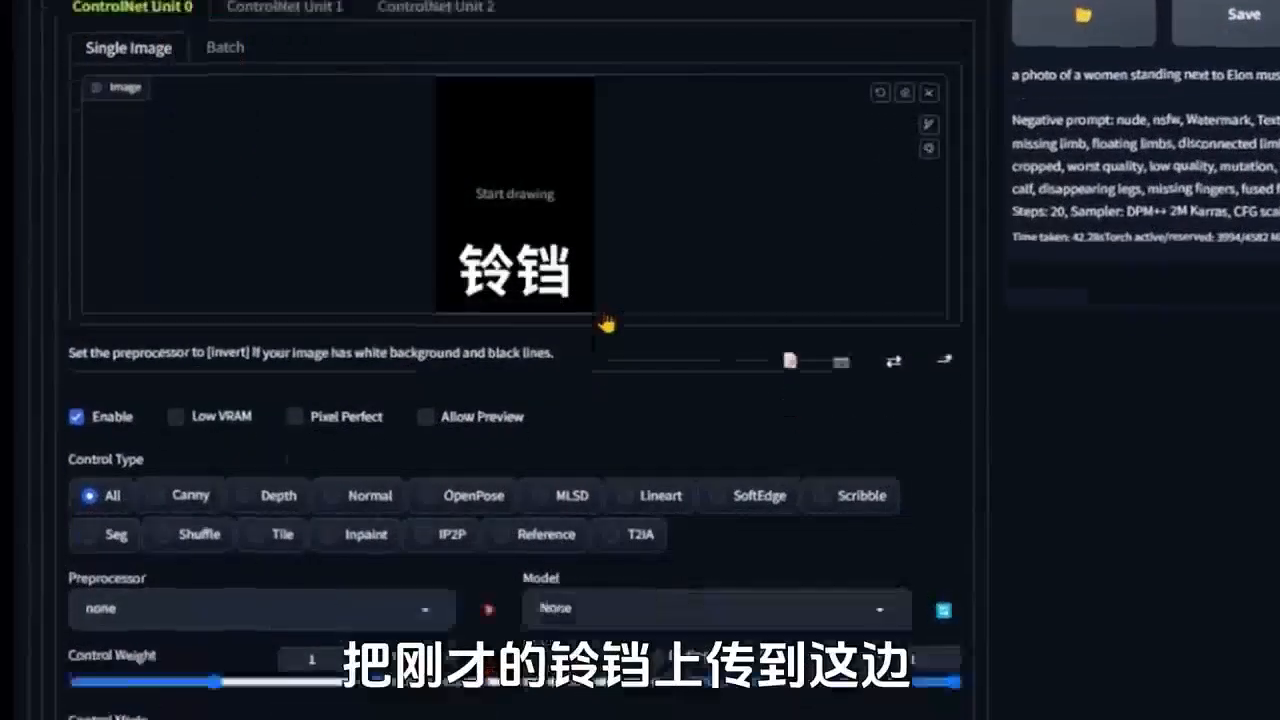
{"action": "scroll", "coordinate": [607, 323], "scroll_direction": "down", "scroll_amount": 3}
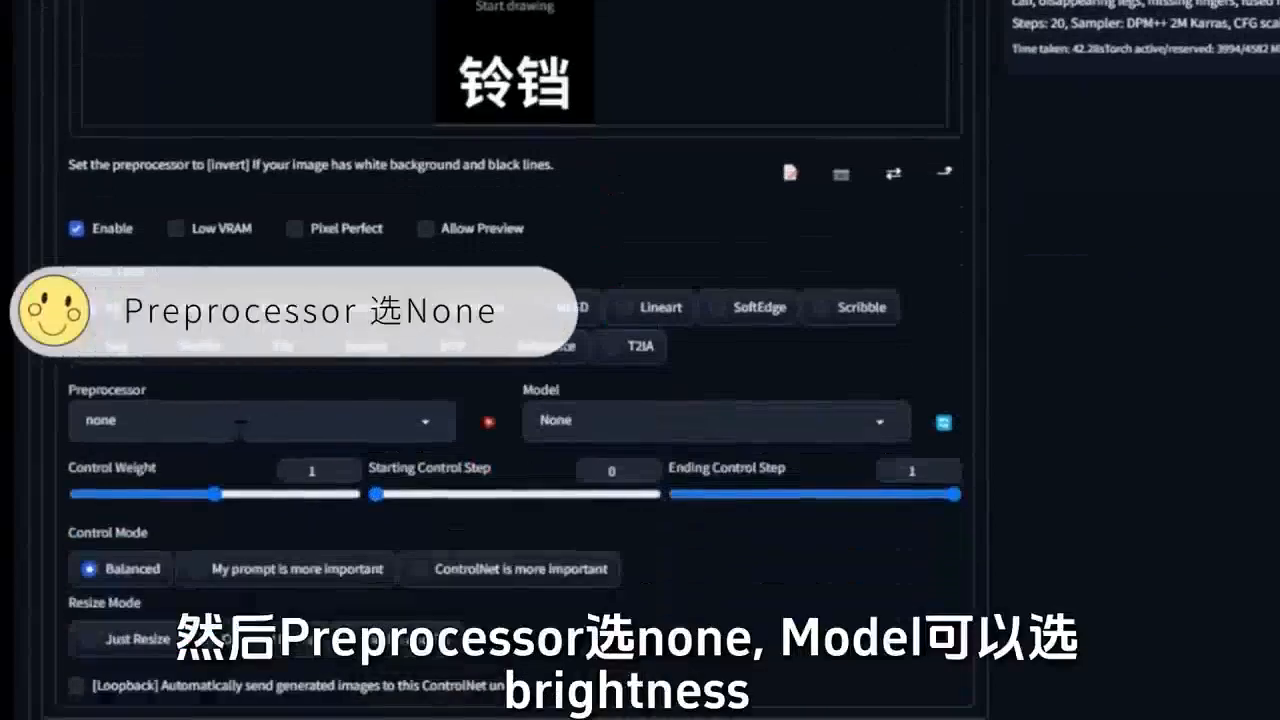
{"action": "left_click", "coordinate": [634, 418]}
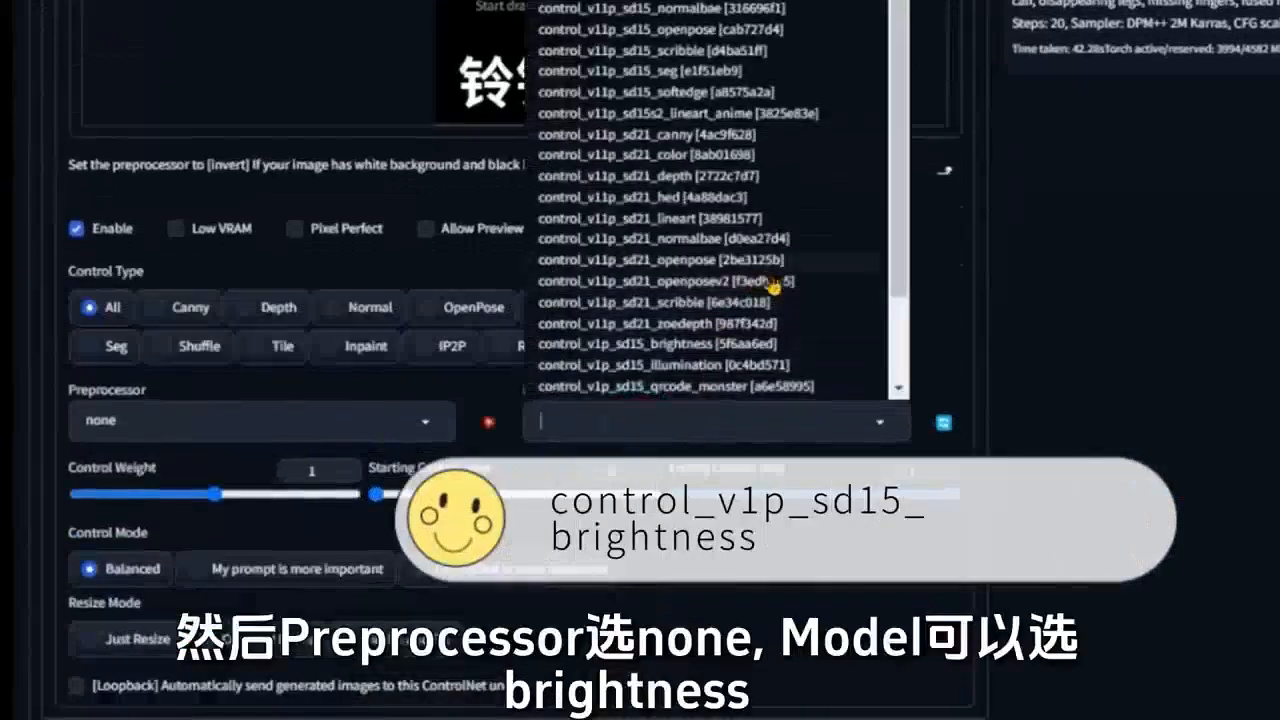
{"action": "left_click", "coordinate": [690, 343]}
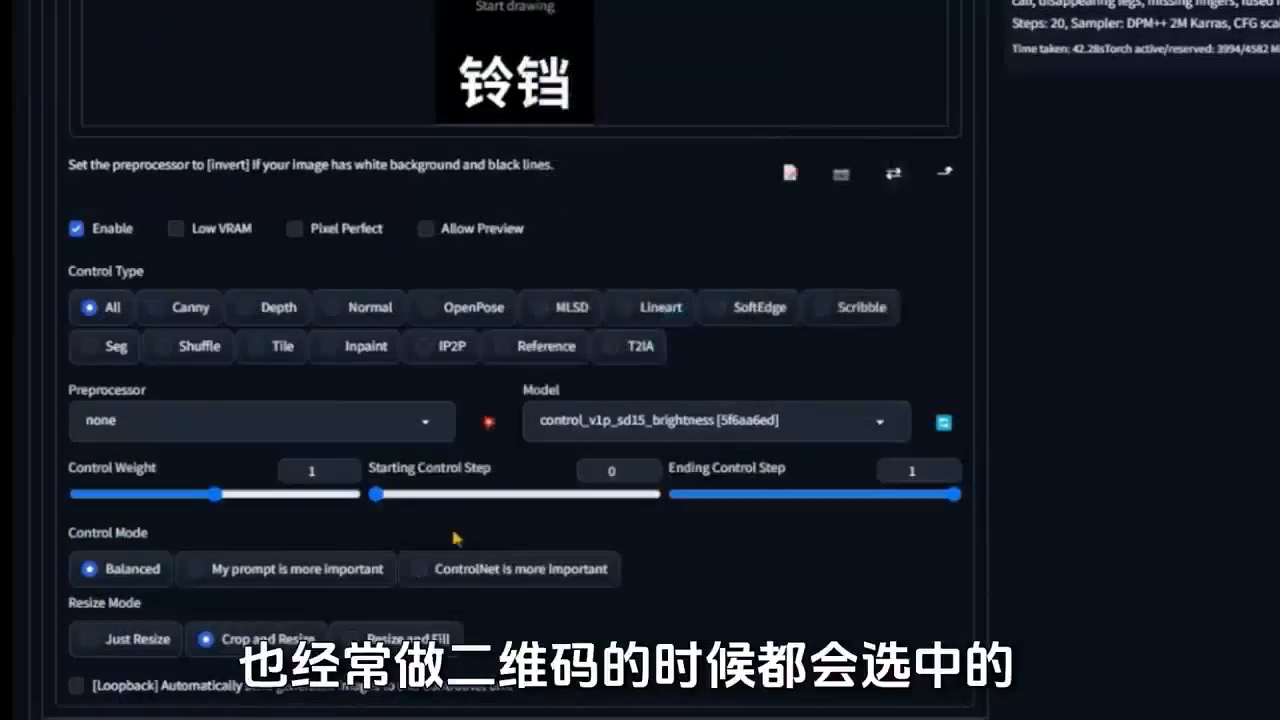
Set ControlNet Unit 0's Control Weight to 0.35 and its Ending Control Step to 0.6.
{"action": "left_click_drag", "start_coordinate": [328, 470], "coordinate": [166, 464]}
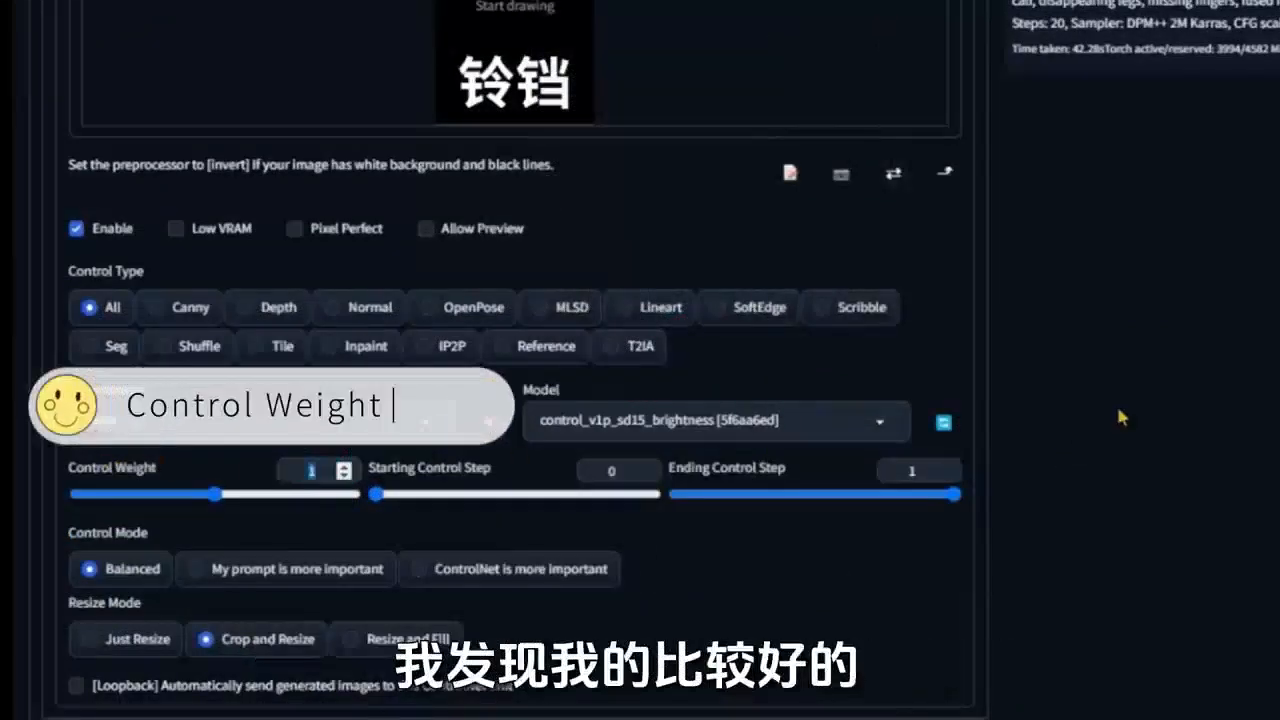
{"action": "type", "text": "0"}
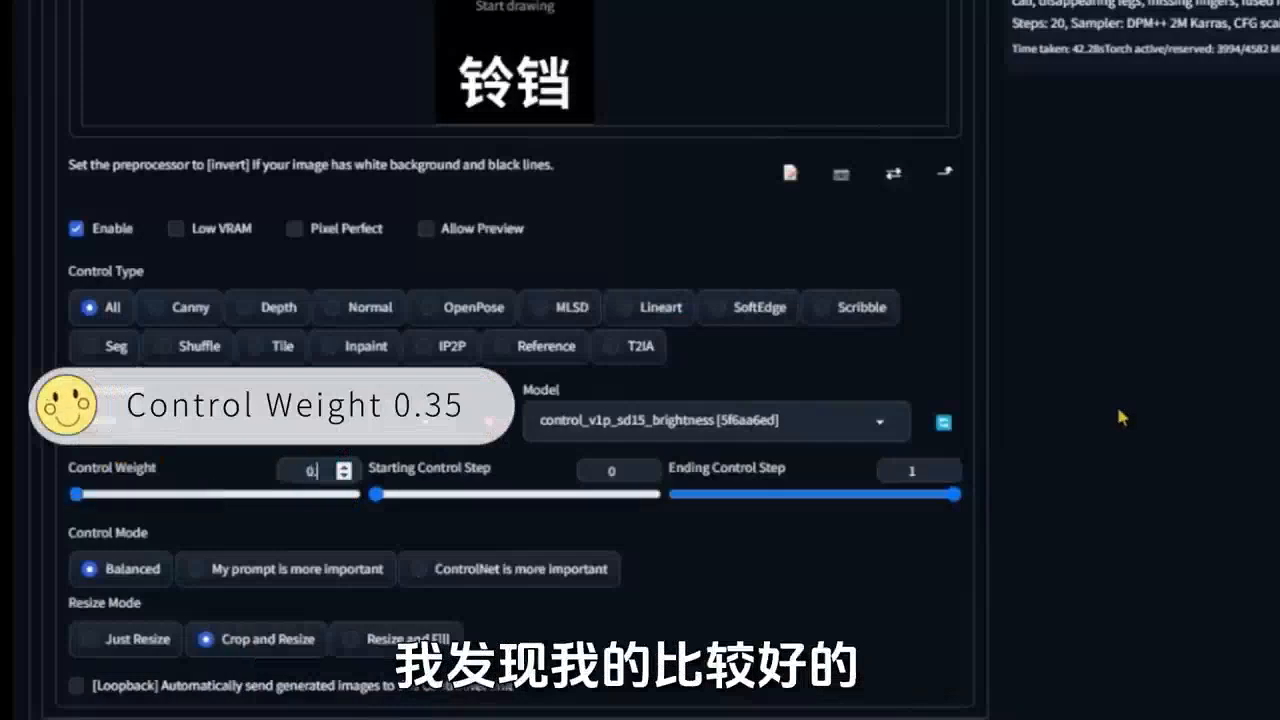
{"action": "type", "text": ".35"}
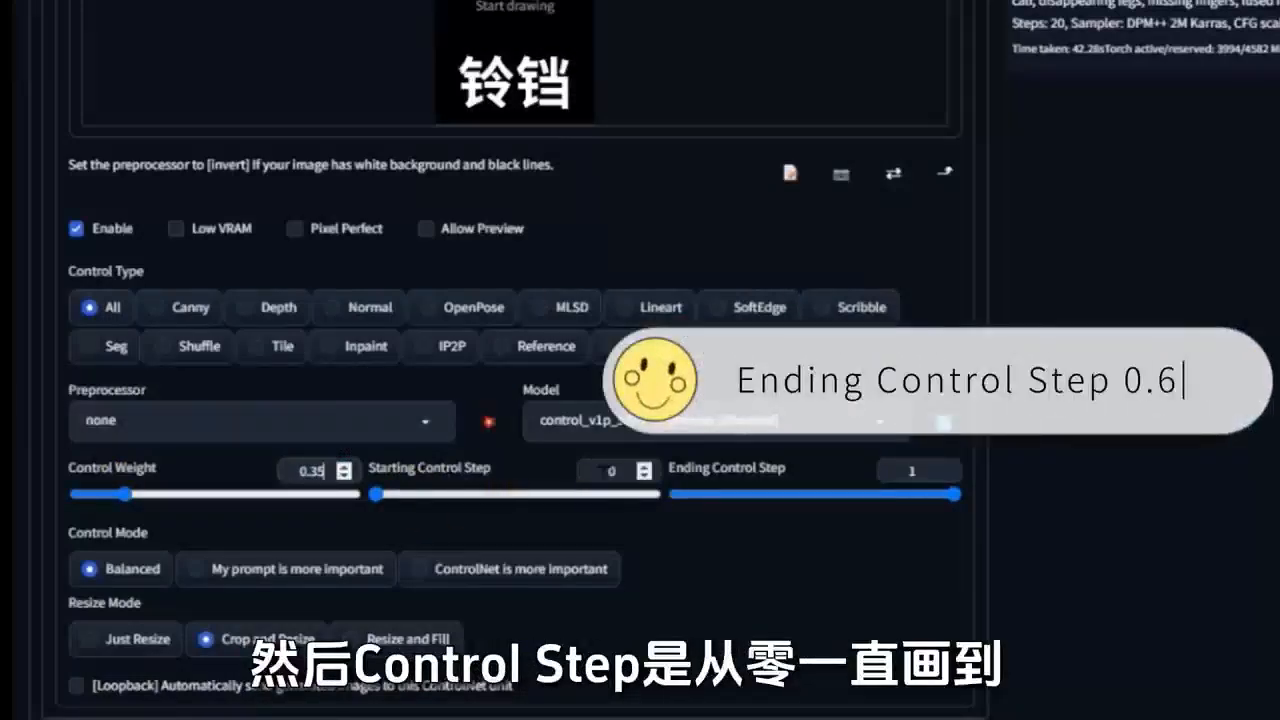
{"action": "left_click_drag", "start_coordinate": [928, 471], "coordinate": [783, 452]}
{"action": "type", "text": "0.6"}
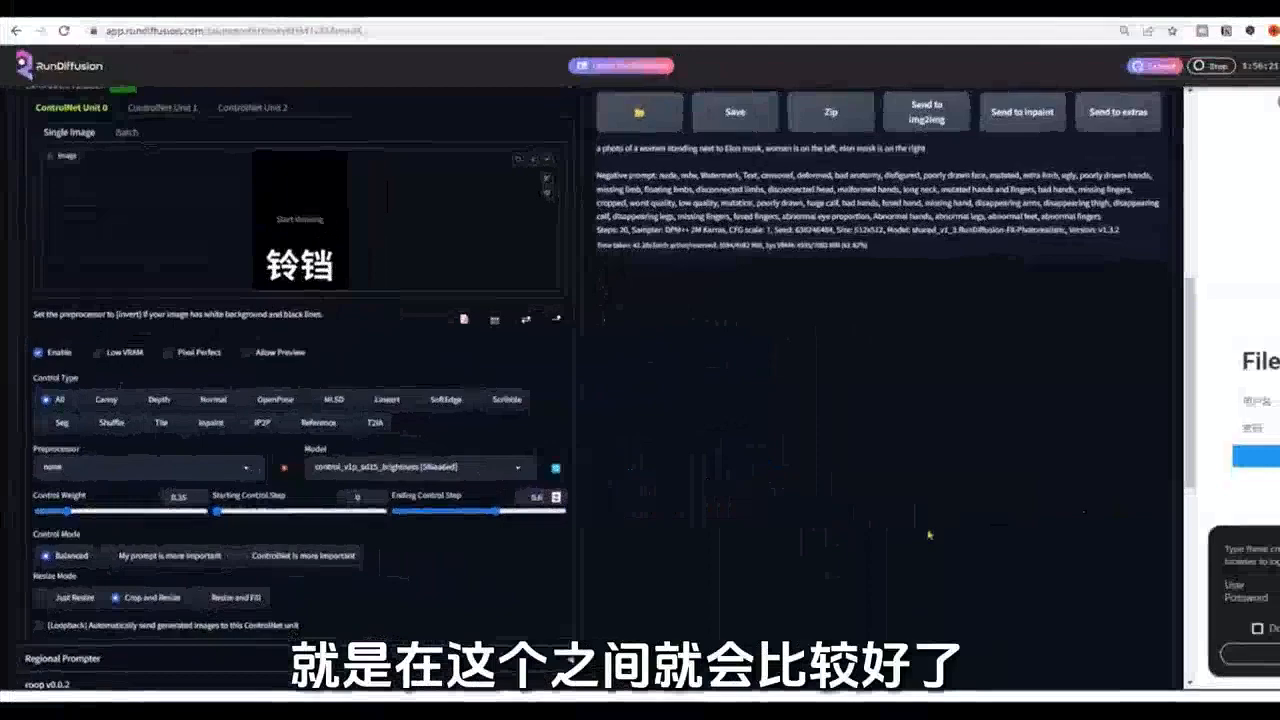
Switch to another browser tab and copy a ready-made image prompt for the txt2img generation.
{"action": "scroll", "coordinate": [929, 535], "scroll_direction": "up", "scroll_amount": 10}
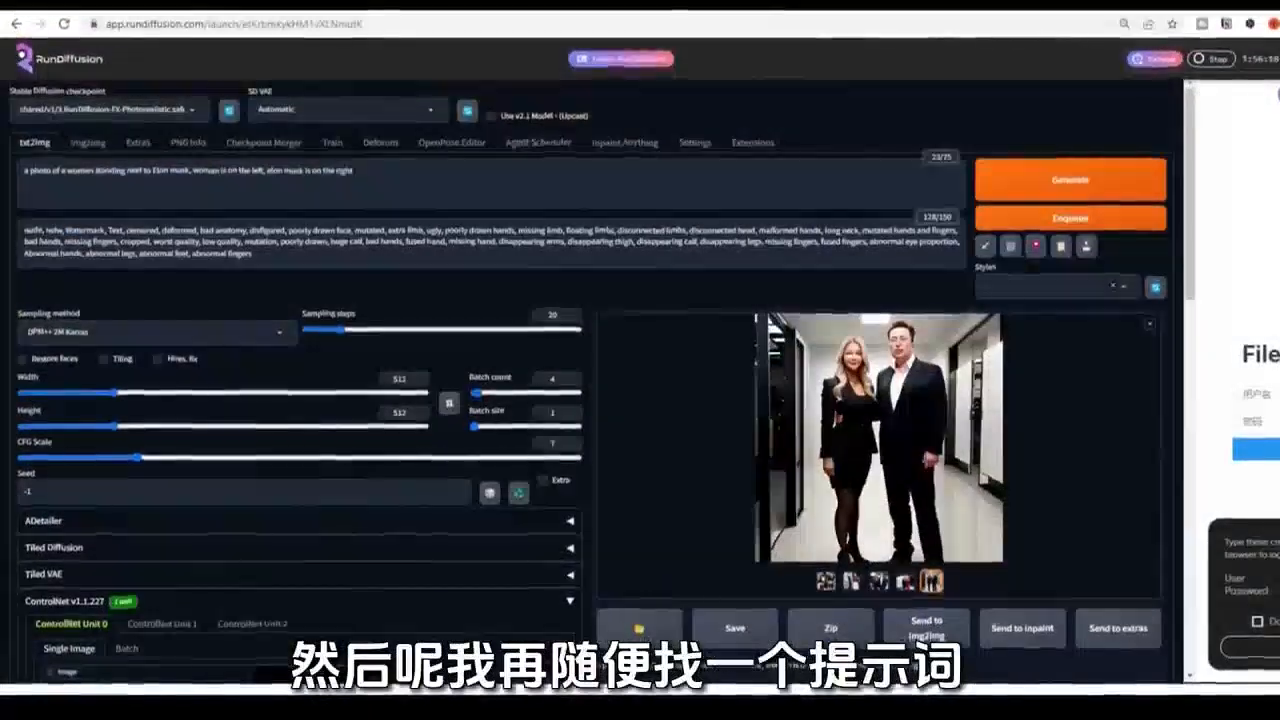
{"action": "left_click", "coordinate": [815, 8]}
{"action": "left_click", "coordinate": [1119, 364]}
{"action": "left_click", "coordinate": [1118, 358]}
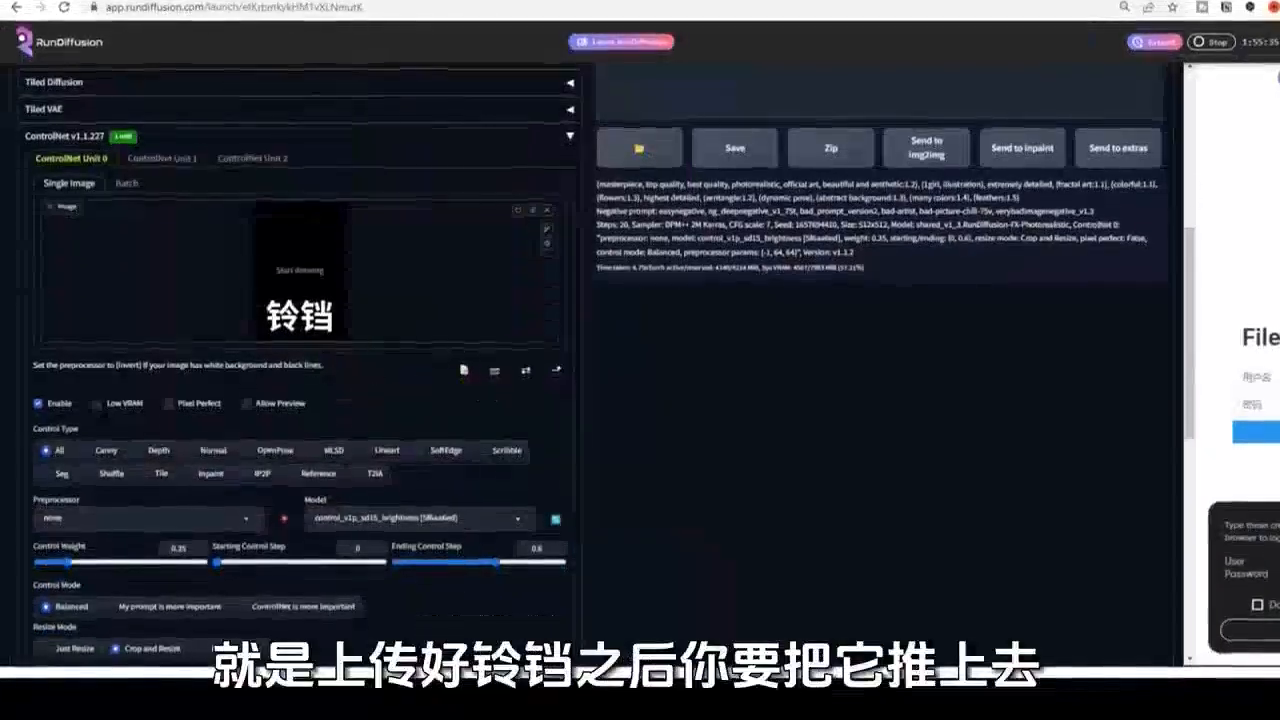
Generate a batch of 512 × 768 portraits, matching the proportions of the 铃铛 image in ControlNet Unit 0.
{"action": "scroll", "coordinate": [583, 418], "scroll_direction": "up", "scroll_amount": 5}
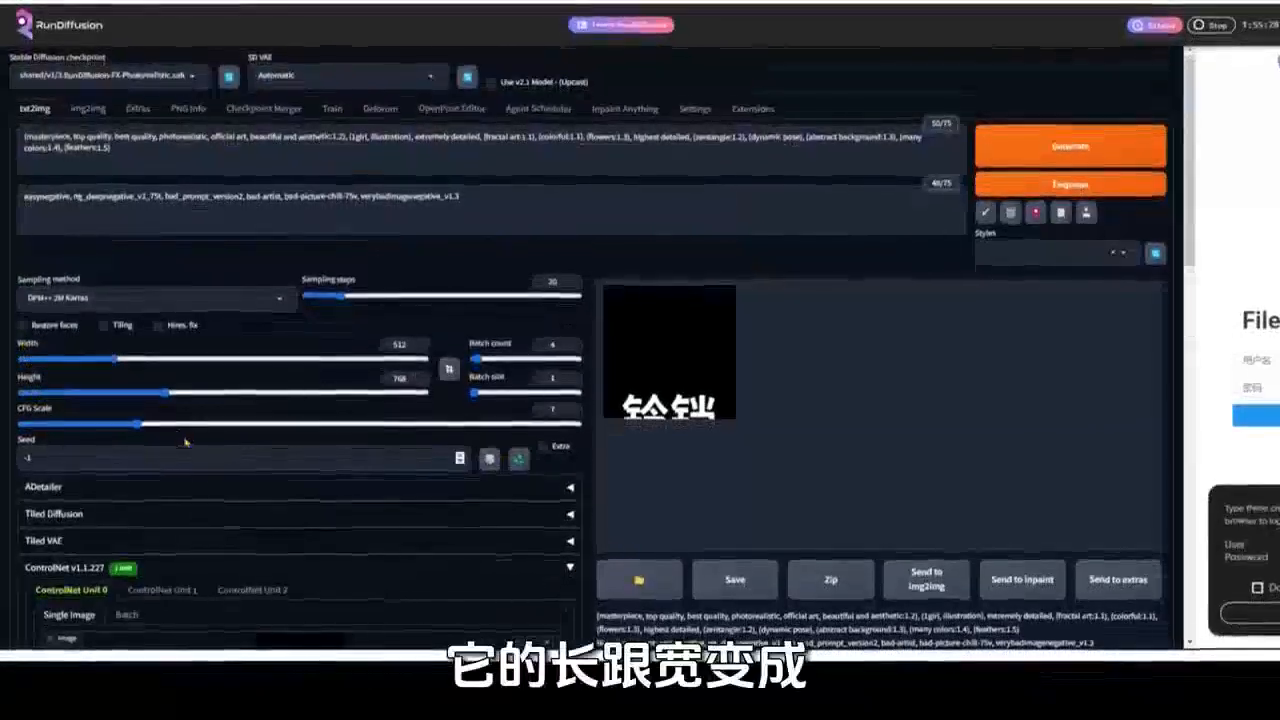
{"action": "scroll", "coordinate": [91, 432], "scroll_direction": "down", "scroll_amount": 2}
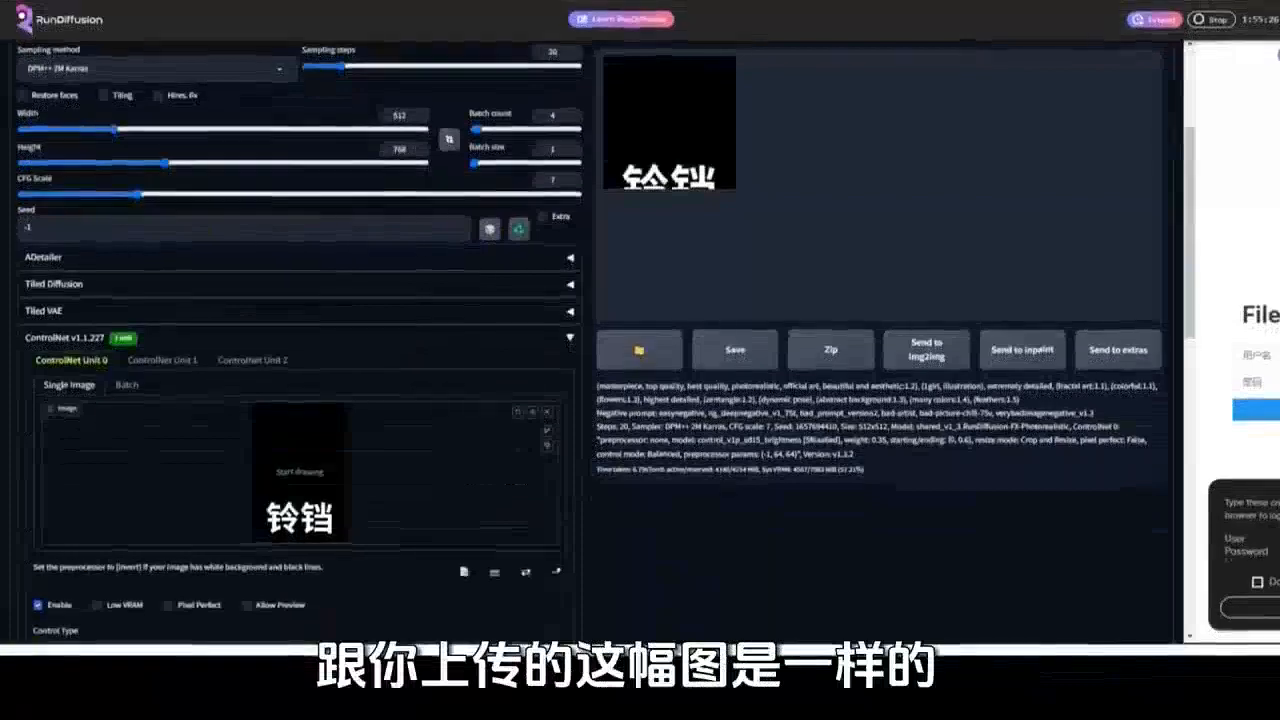
{"action": "scroll", "coordinate": [536, 510], "scroll_direction": "up", "scroll_amount": 2}
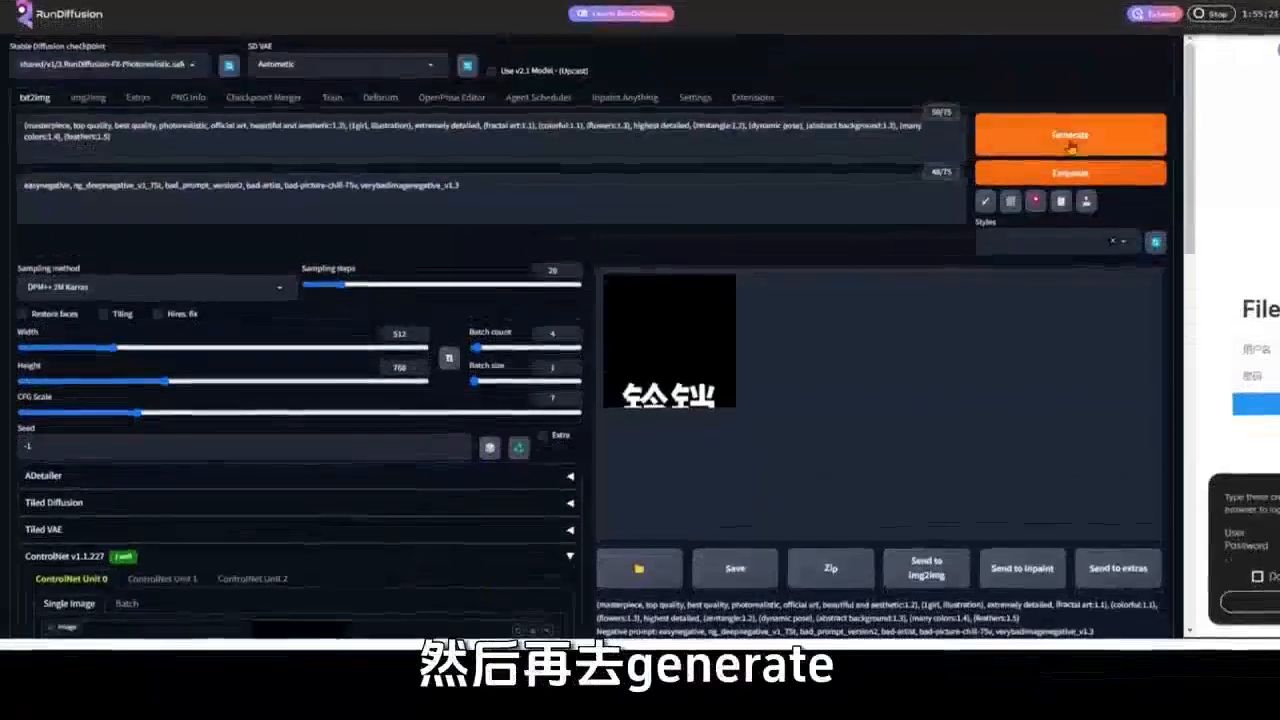
{"action": "left_click", "coordinate": [1073, 146]}
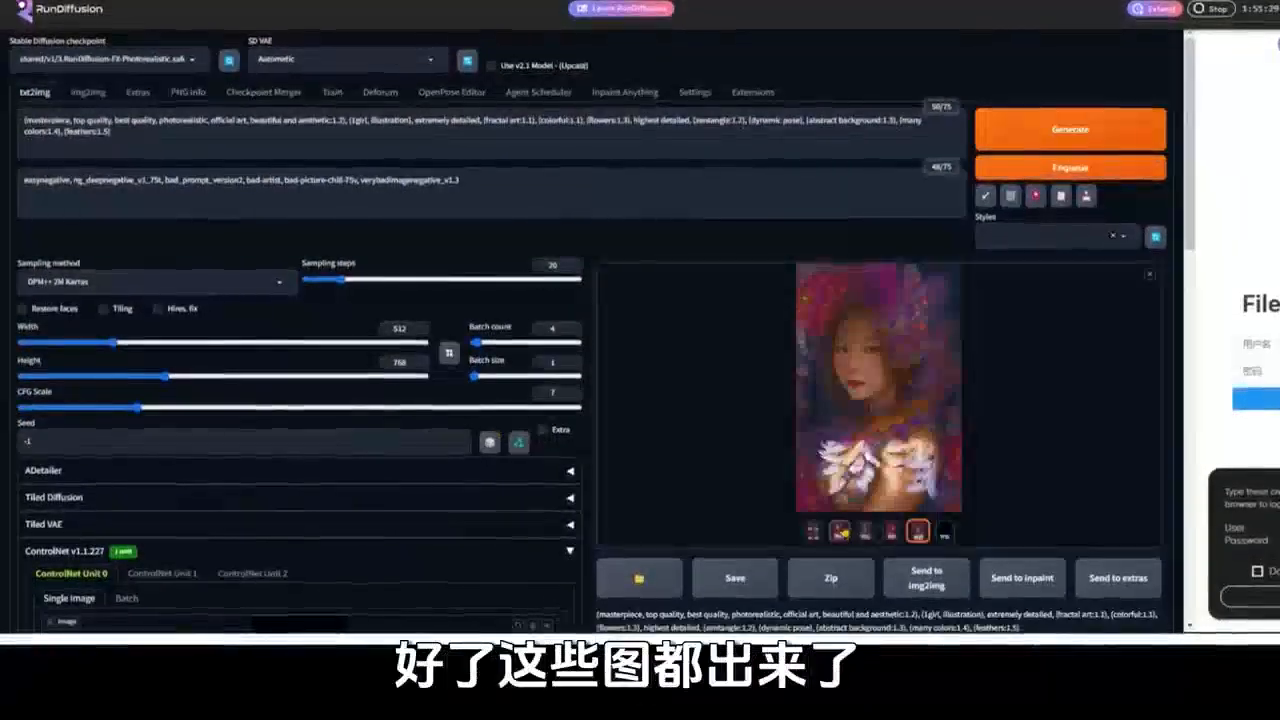
Browse the generated 铃铛 portraits at full size, then compare them in the small preview.
{"action": "left_click", "coordinate": [926, 396]}
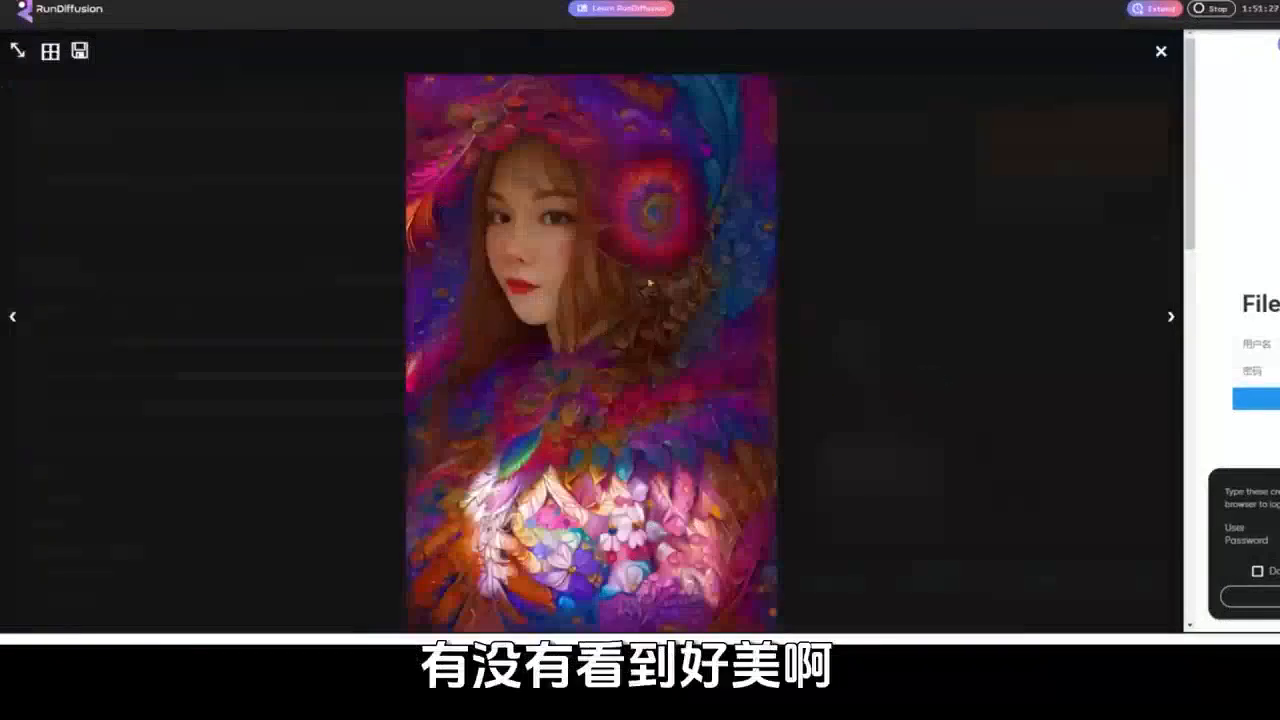
{"action": "left_click", "coordinate": [1171, 317]}
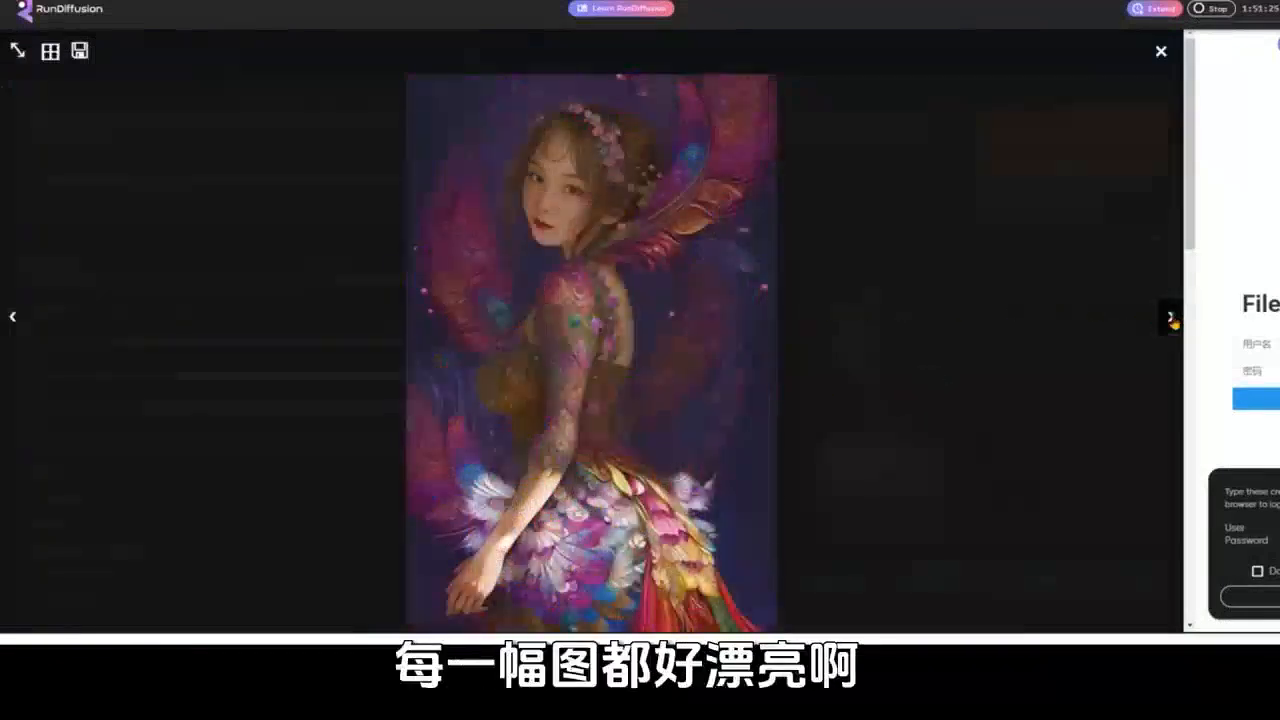
{"action": "left_click", "coordinate": [1171, 317]}
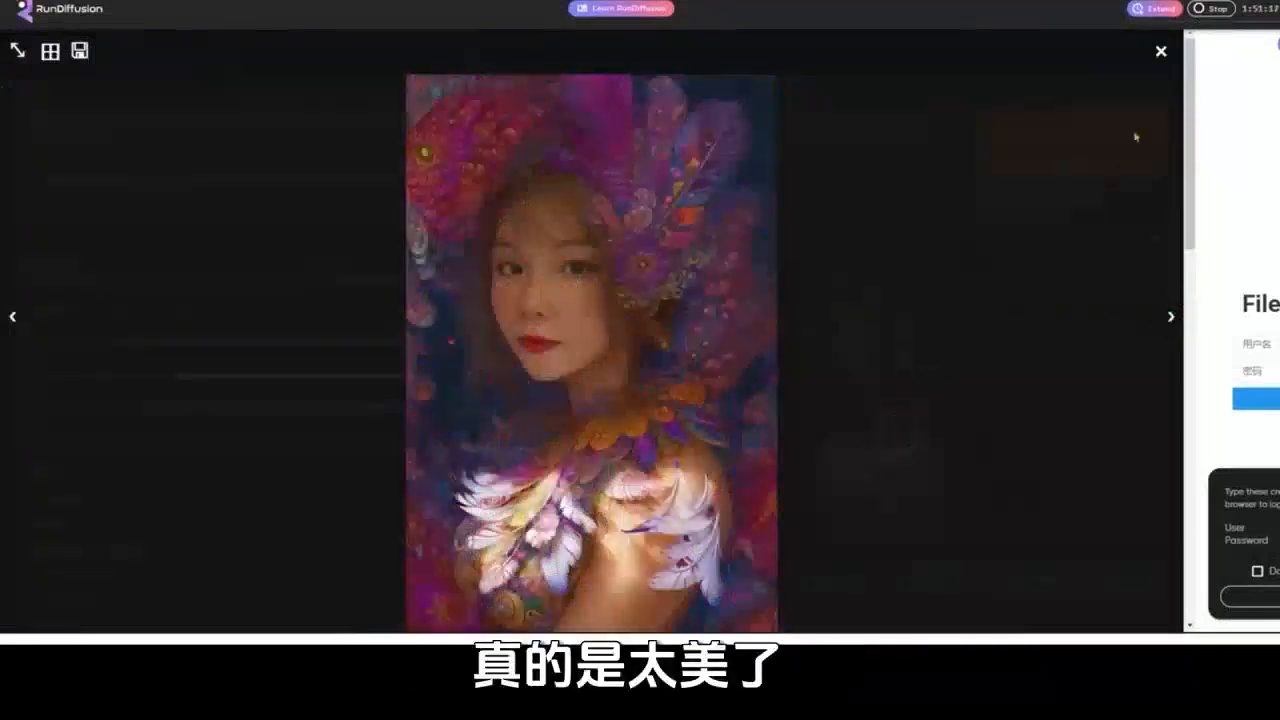
{"action": "left_click", "coordinate": [1161, 52]}
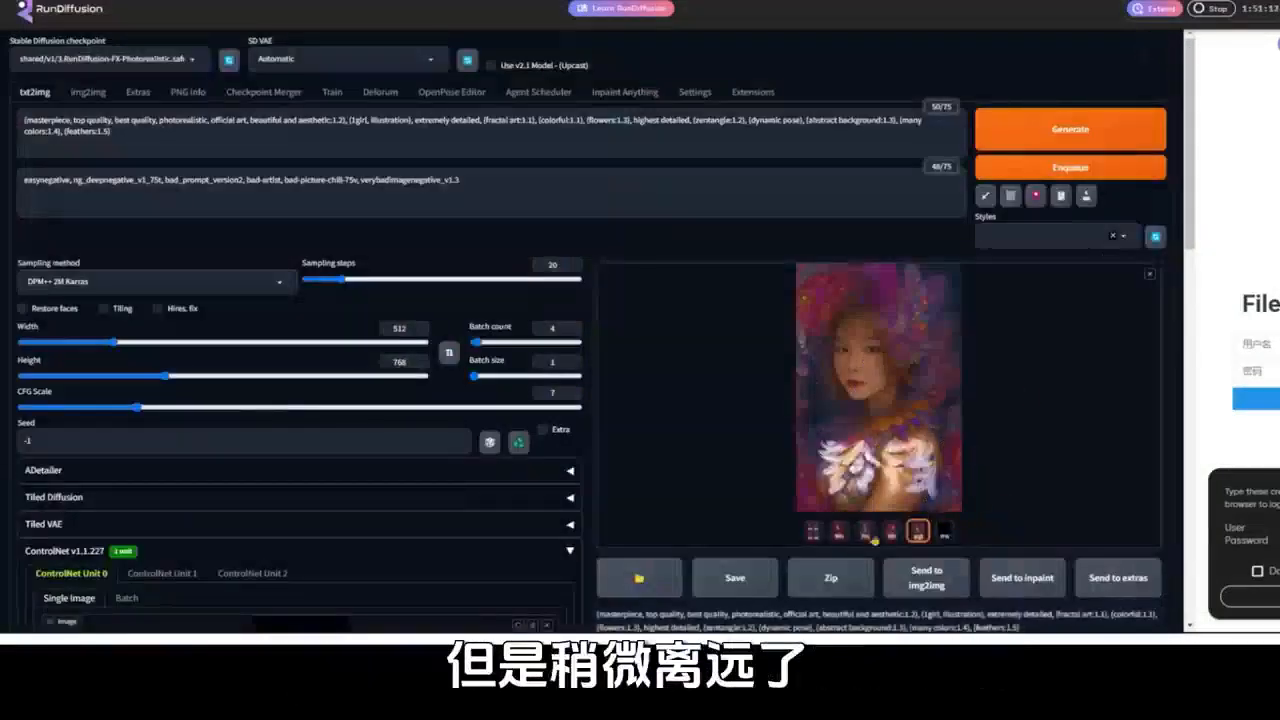
{"action": "left_click", "coordinate": [890, 530]}
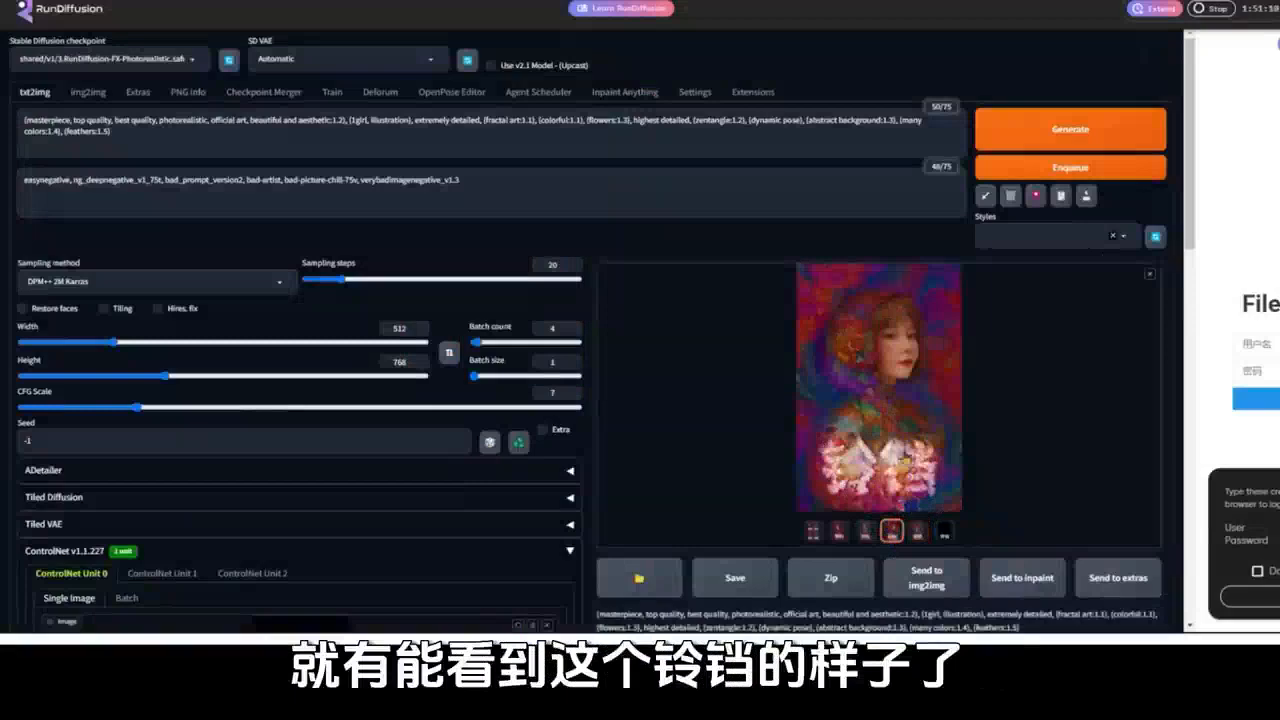
Set ControlNet Unit 0's Control Weight to 0.4 and generate portraits with the wolf-girl prompt.
{"action": "scroll", "coordinate": [1020, 437], "scroll_direction": "down", "scroll_amount": 5}
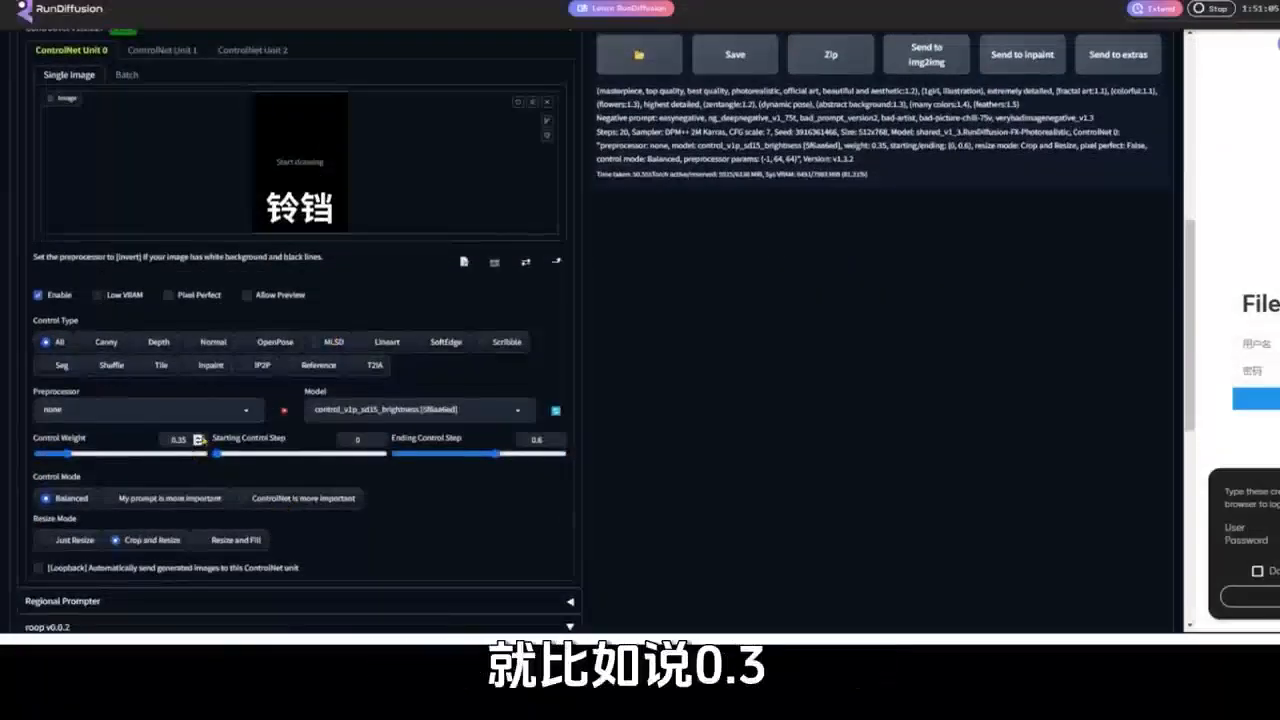
{"action": "left_click", "coordinate": [199, 436]}
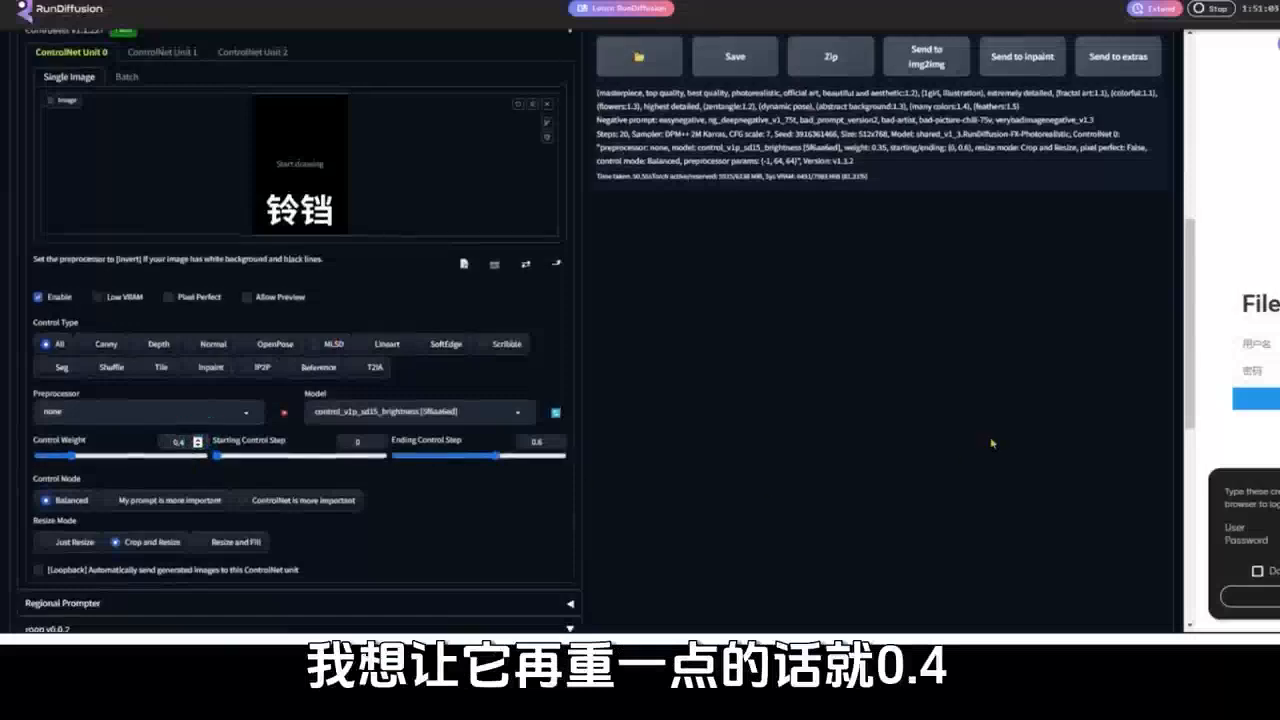
{"action": "scroll", "coordinate": [917, 396], "scroll_direction": "up", "scroll_amount": 5}
{"action": "scroll", "coordinate": [647, 483], "scroll_direction": "down", "scroll_amount": 10}
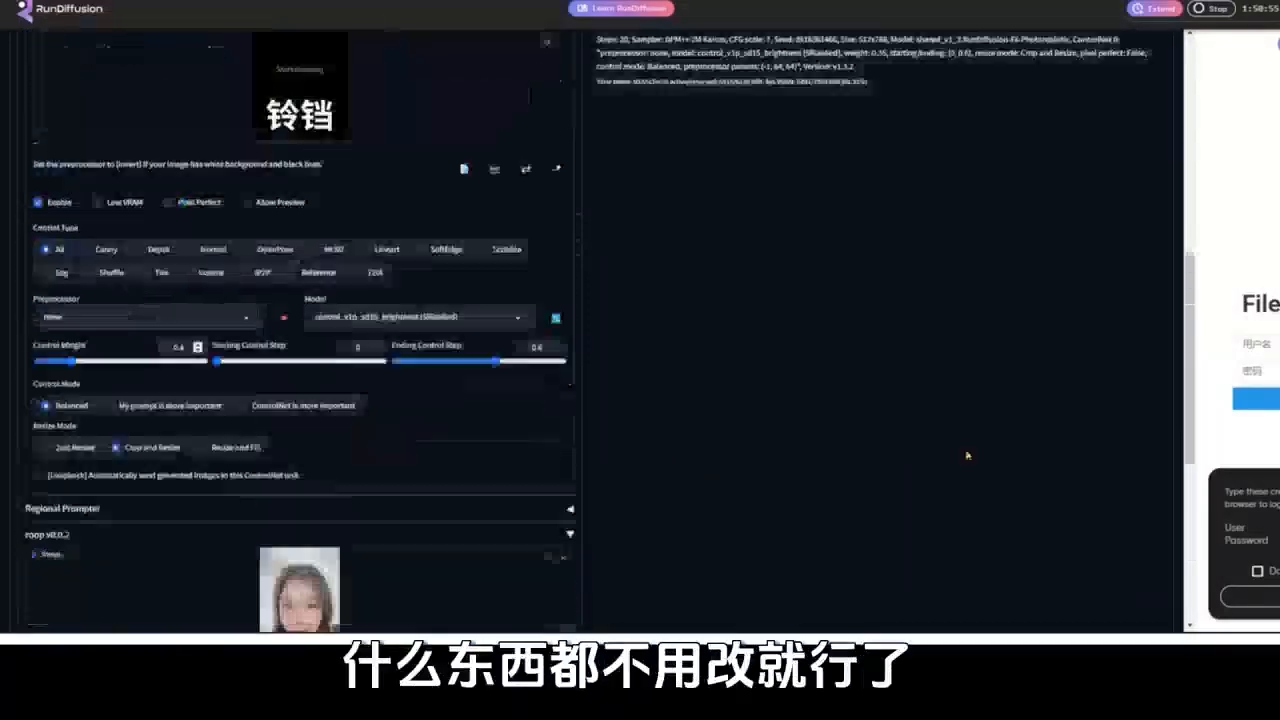
{"action": "scroll", "coordinate": [688, 500], "scroll_direction": "up", "scroll_amount": 10}
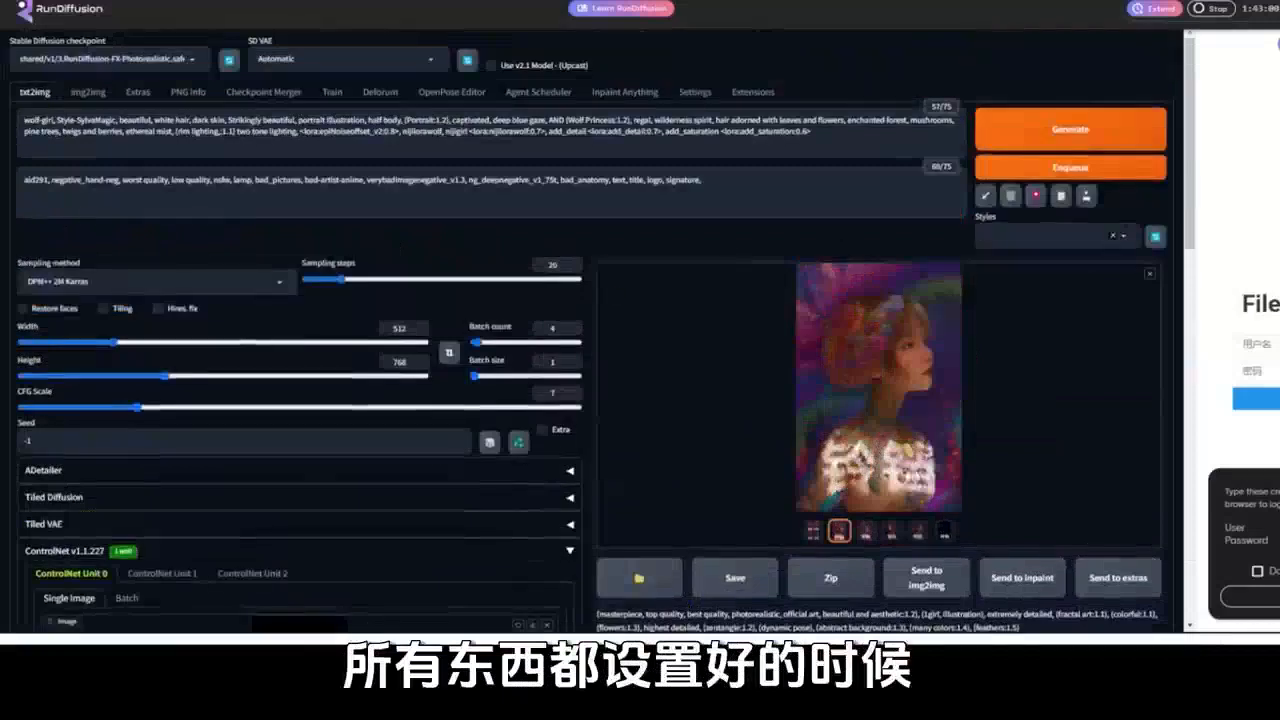
{"action": "left_click", "coordinate": [1058, 130]}
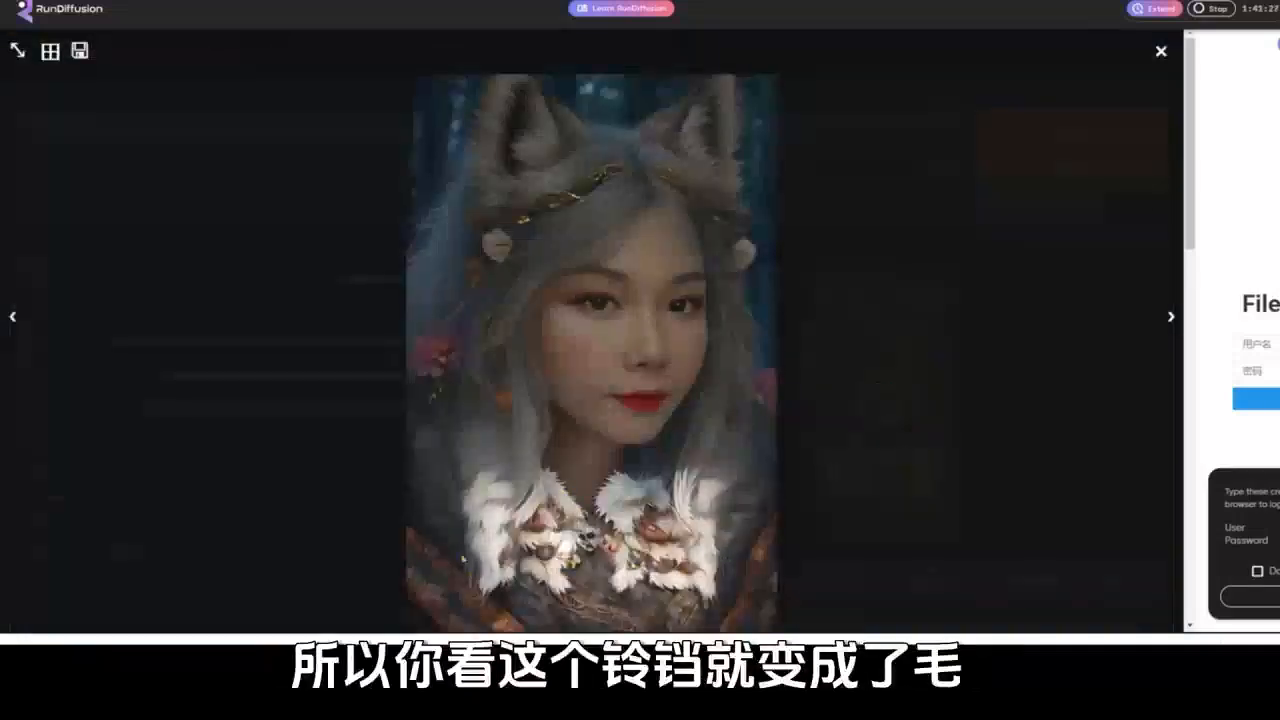
Browse the enlarged wolf-girl portraits and save the front-facing one with flowers in her hair as an image file.
{"action": "left_click", "coordinate": [1169, 317]}
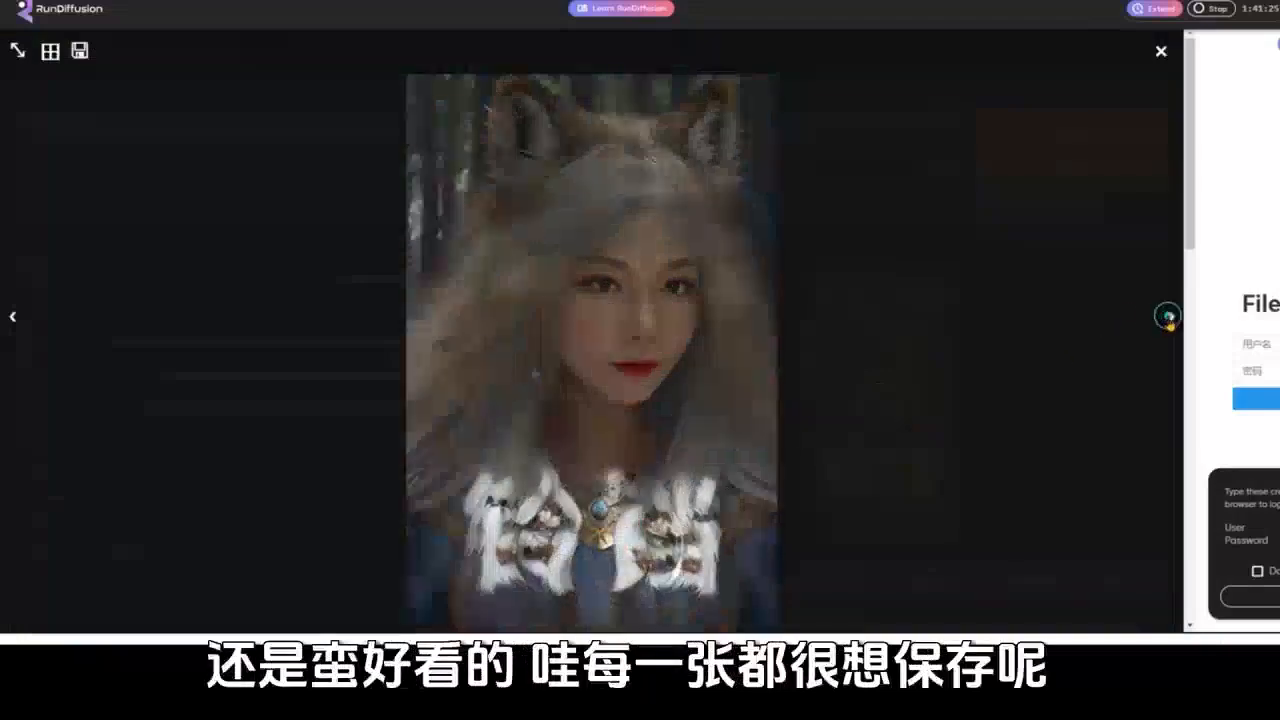
{"action": "right_click", "coordinate": [638, 332]}
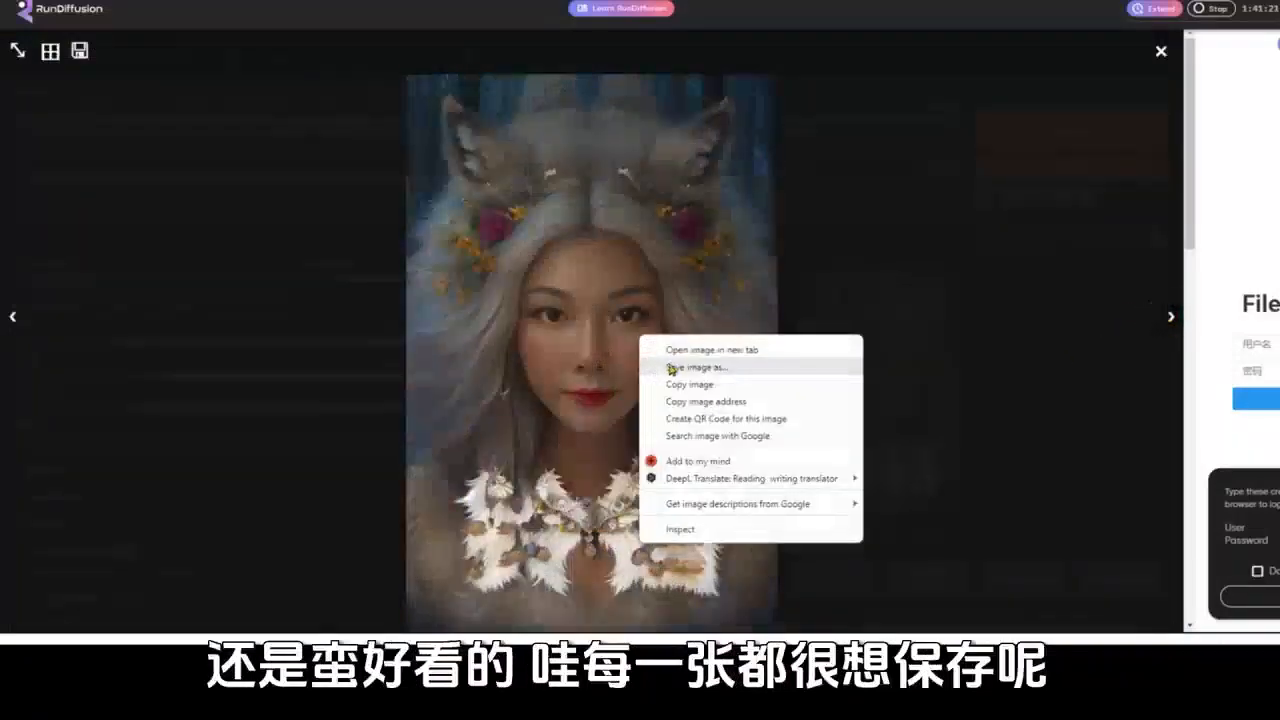
{"action": "left_click", "coordinate": [668, 365]}
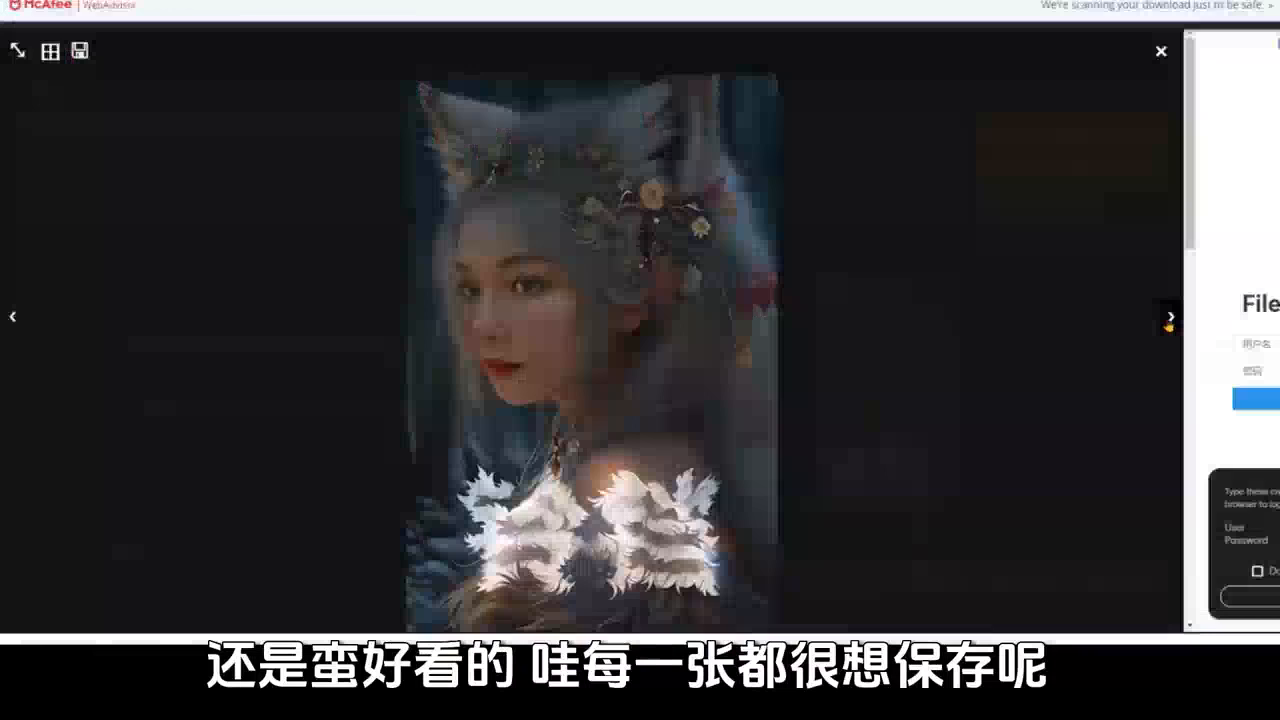
{"action": "left_click", "coordinate": [1163, 317]}
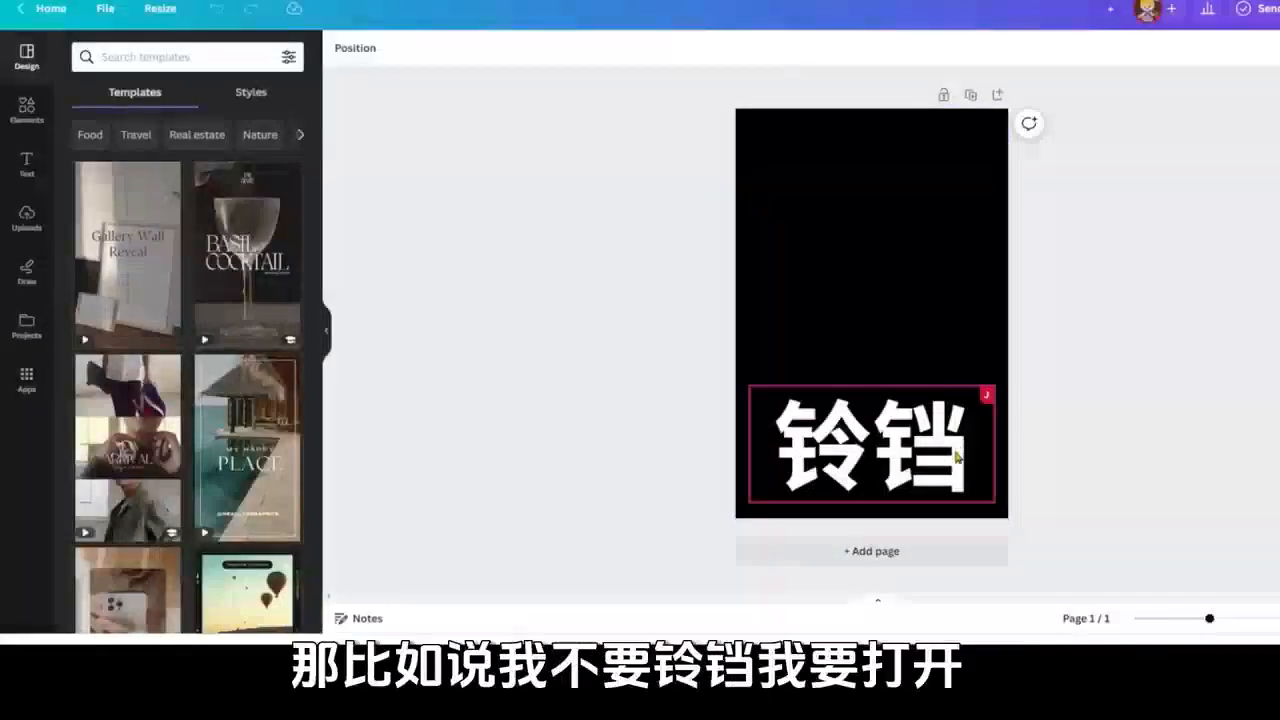
In Canva, replace the text 铃铛 on the black page with 打开.
{"action": "left_click", "coordinate": [957, 457]}
{"action": "left_click", "coordinate": [957, 450]}
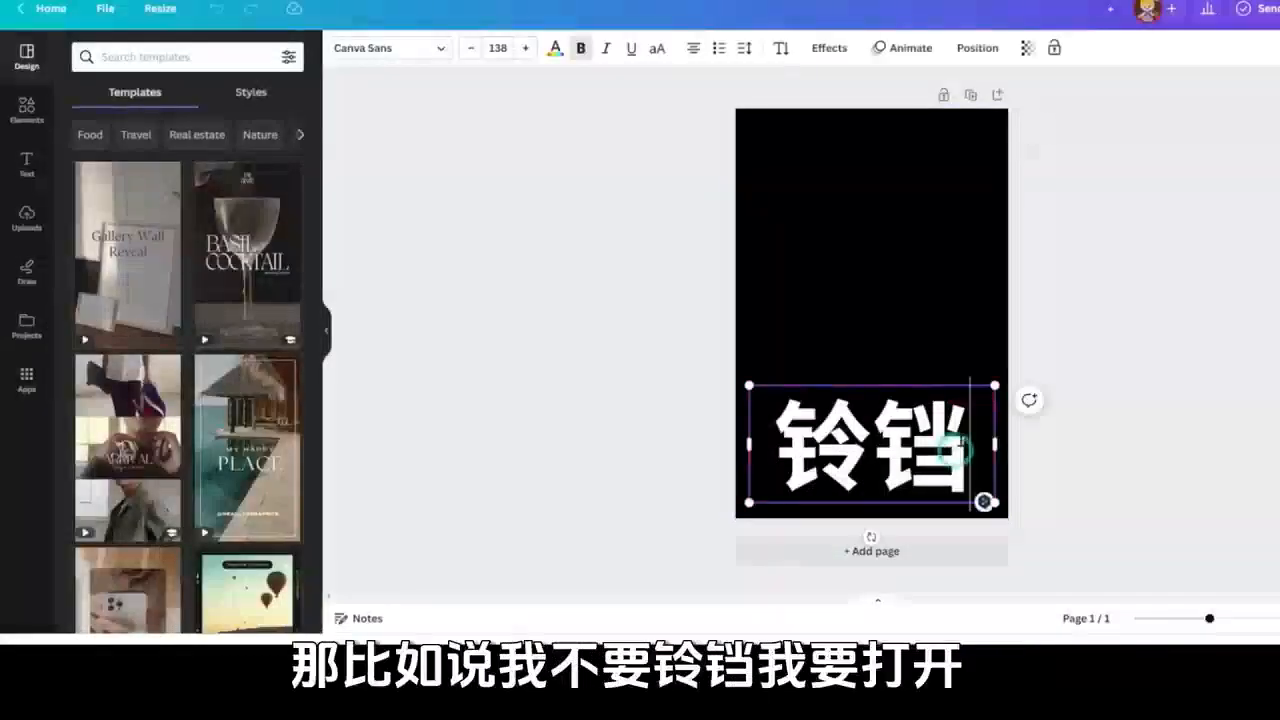
{"action": "key", "text": "BackSpace"}
{"action": "key", "text": "BackSpace"}
{"action": "type", "text": "打开"}
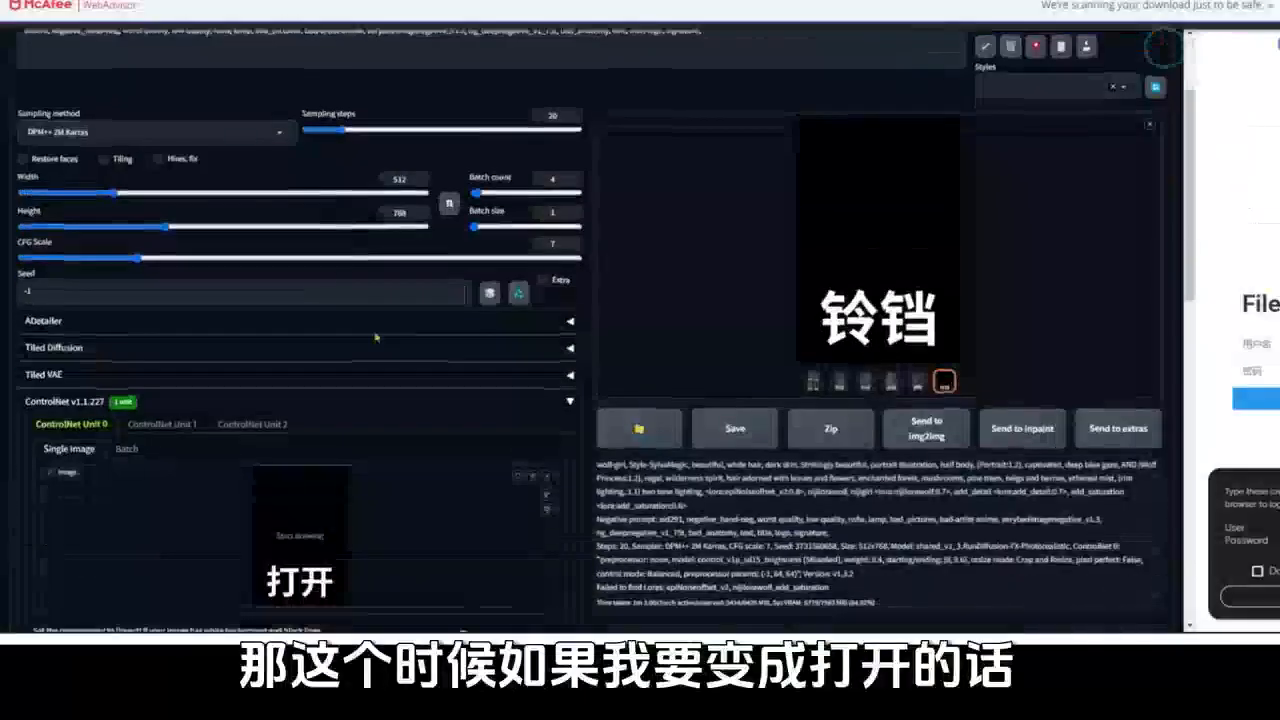
In RunDiffusion, generate new wolf-girl portraits using the 打开 image in ControlNet Unit 0.
{"action": "scroll", "coordinate": [443, 357], "scroll_direction": "down", "scroll_amount": 2}
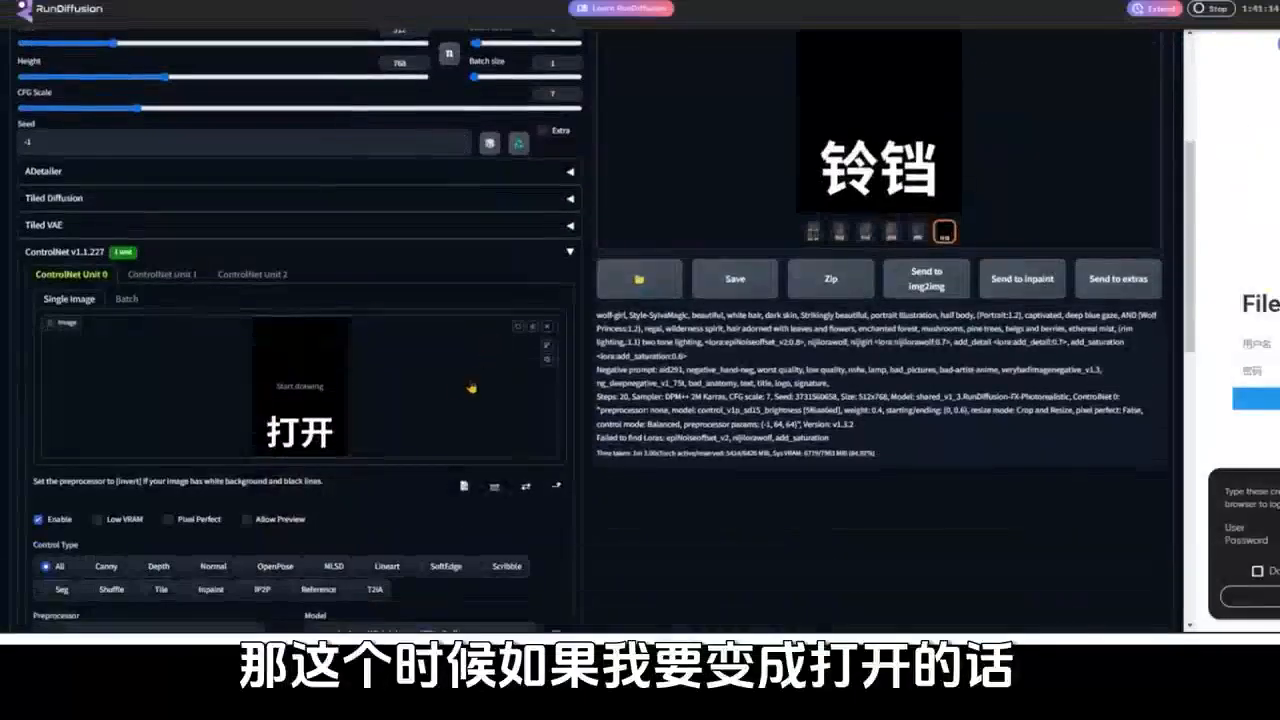
{"action": "scroll", "coordinate": [443, 389], "scroll_direction": "up", "scroll_amount": 5}
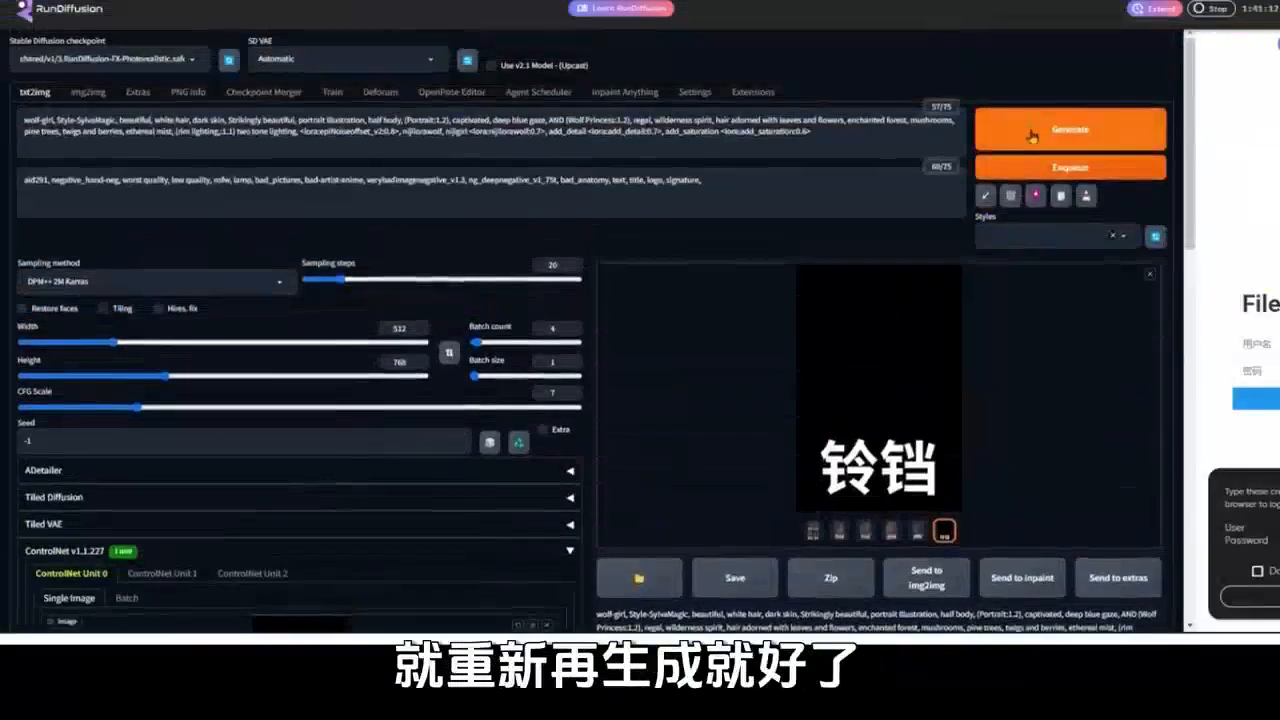
{"action": "left_click", "coordinate": [1031, 135]}
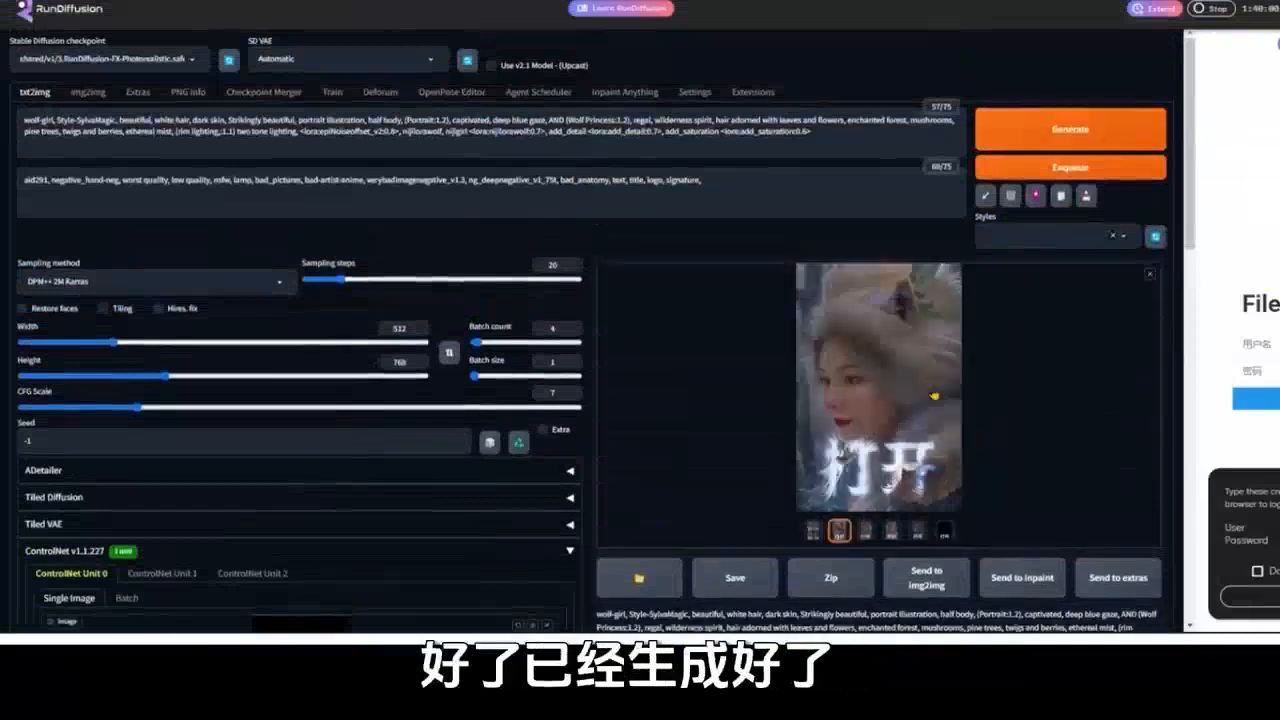
Enlarge the first generated 打开 portrait and save it as an image file.
{"action": "left_click", "coordinate": [933, 393]}
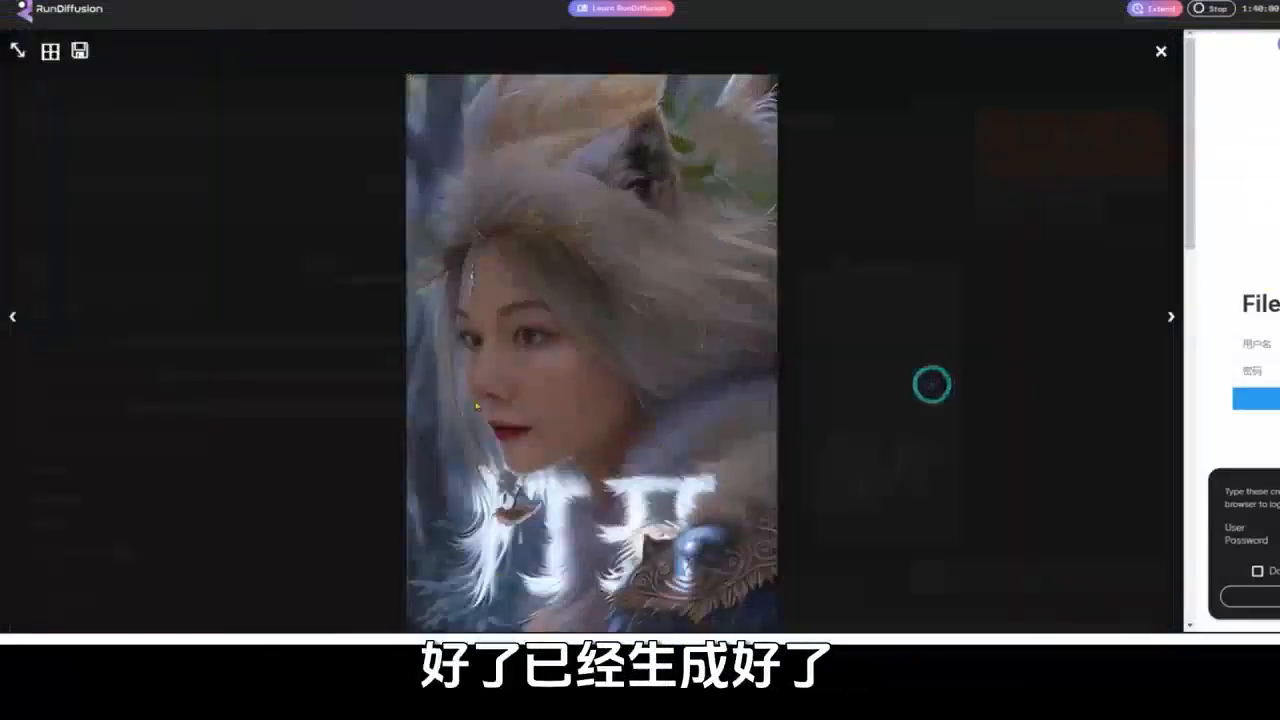
{"action": "right_click", "coordinate": [640, 305]}
{"action": "left_click", "coordinate": [662, 331]}
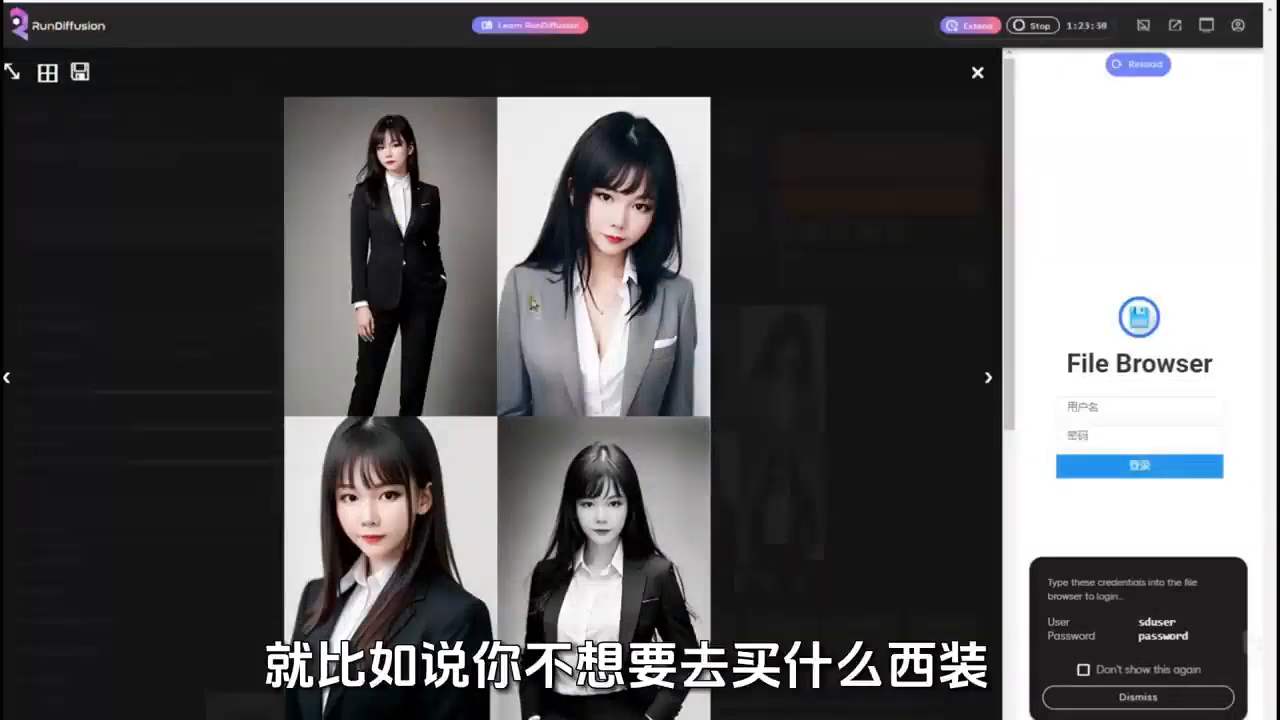
Close the enlarged preview, open the 正装照- 长发美女 entry in the Notion Gallery 图库 and copy its full prompt text.
{"action": "left_click", "coordinate": [979, 76]}
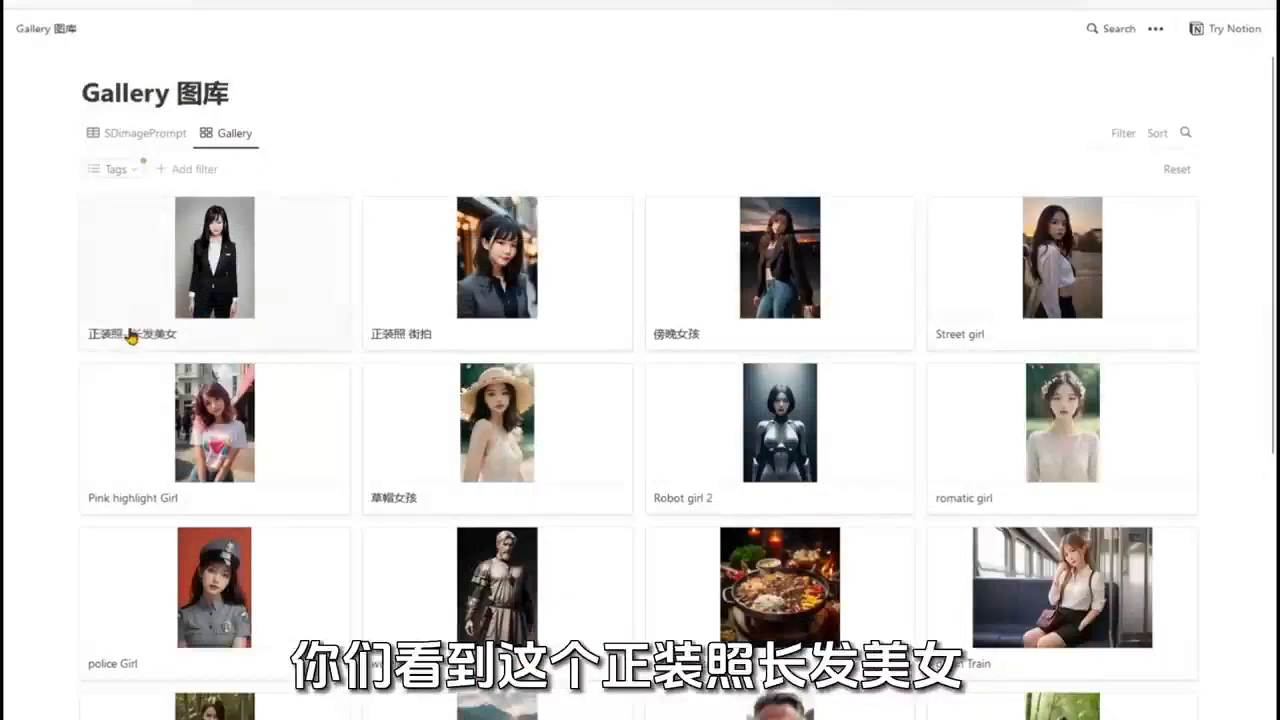
{"action": "left_click", "coordinate": [131, 257]}
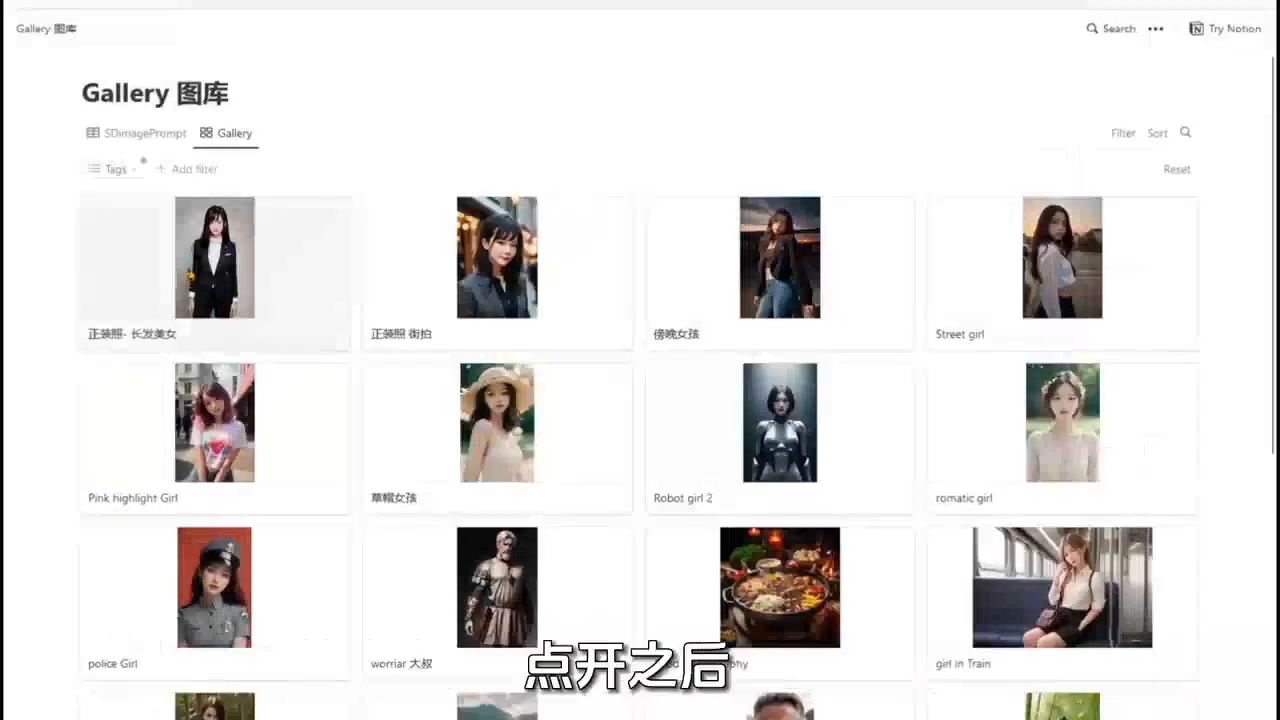
{"action": "left_click", "coordinate": [131, 257]}
{"action": "mouse_move", "coordinate": [914, 343]}
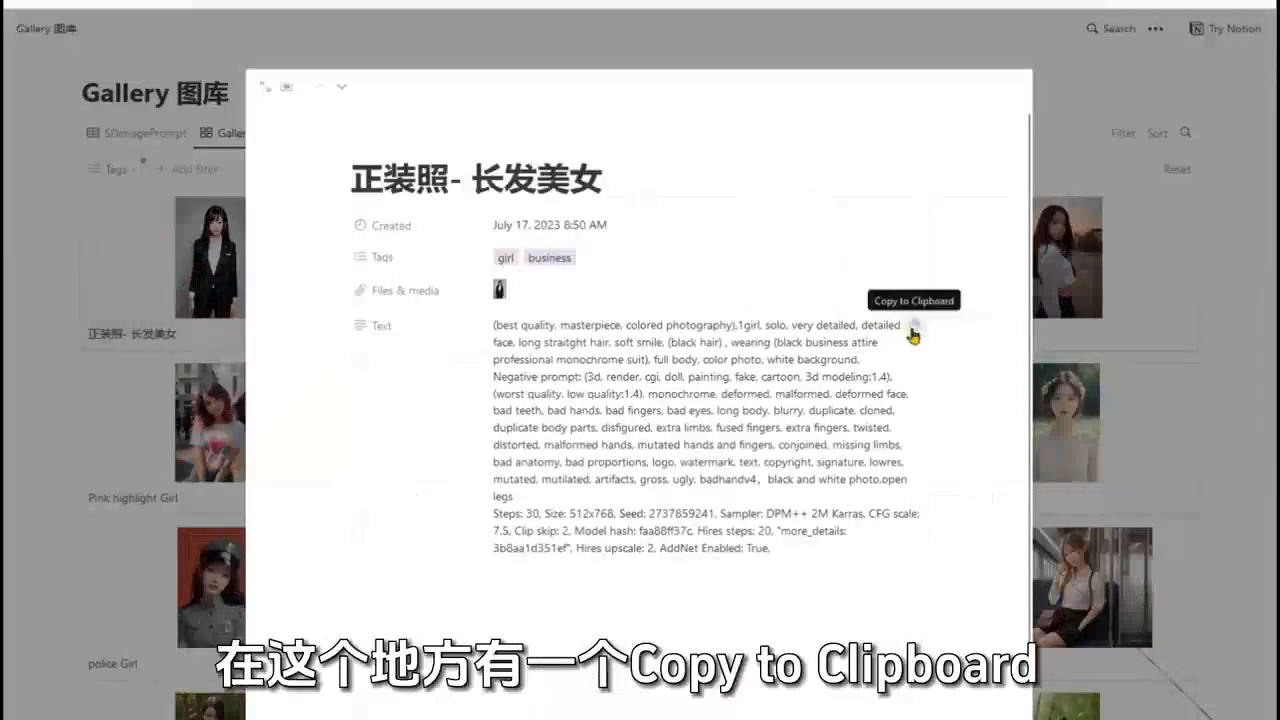
{"action": "left_click", "coordinate": [913, 333]}
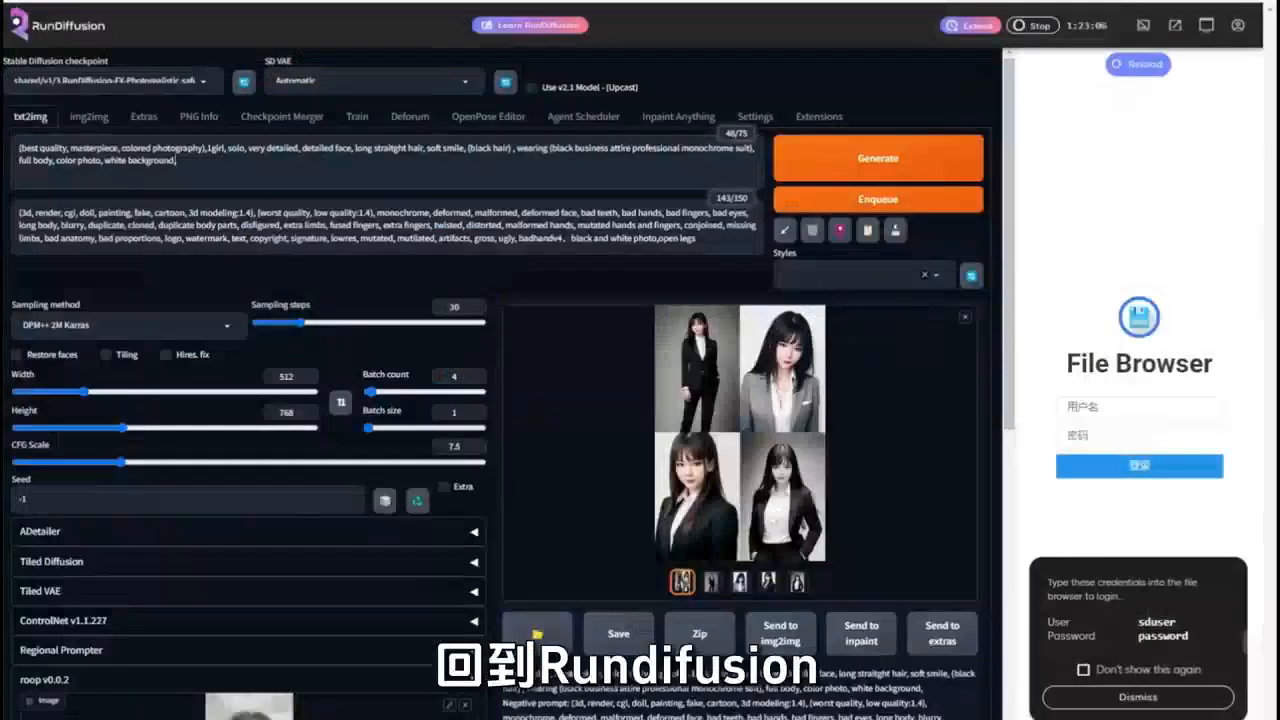
In RunDiffusion, replace the txt2img prompt with the copied text and distribute its parameters into the generation settings.
{"action": "left_click", "coordinate": [211, 165]}
{"action": "key", "text": "ctrl+a"}
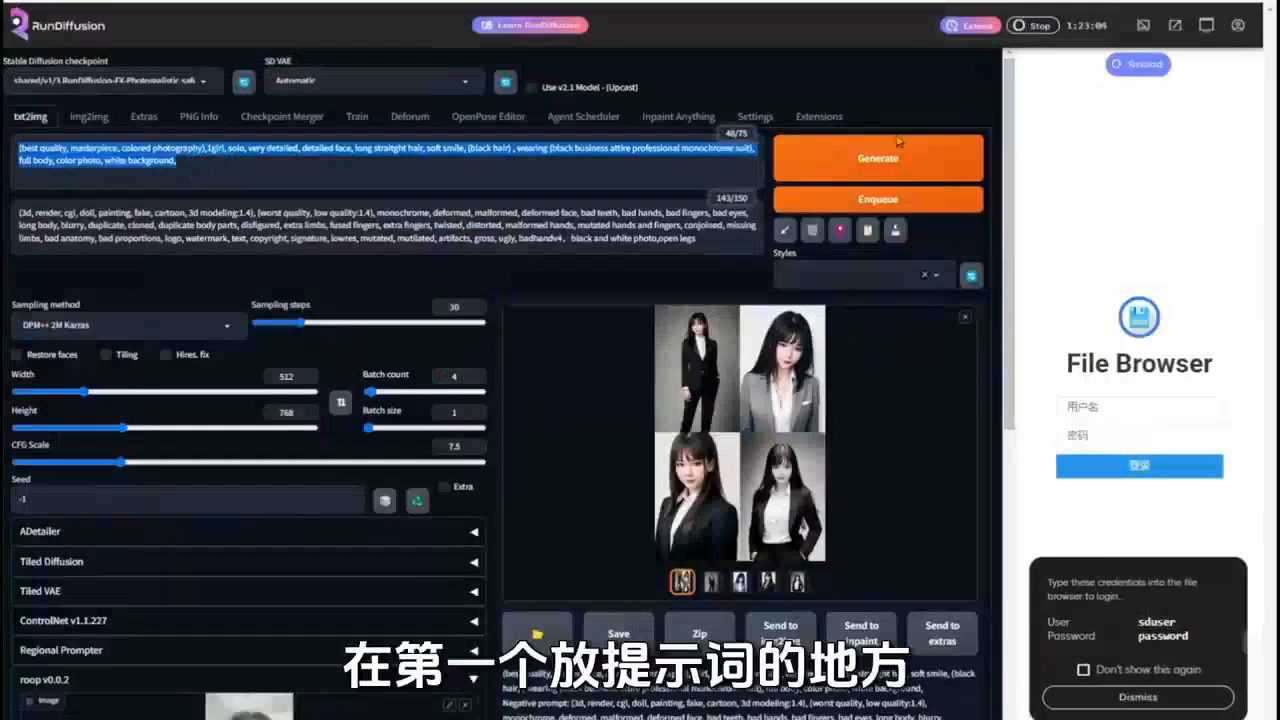
{"action": "key", "text": "ctrl+v"}
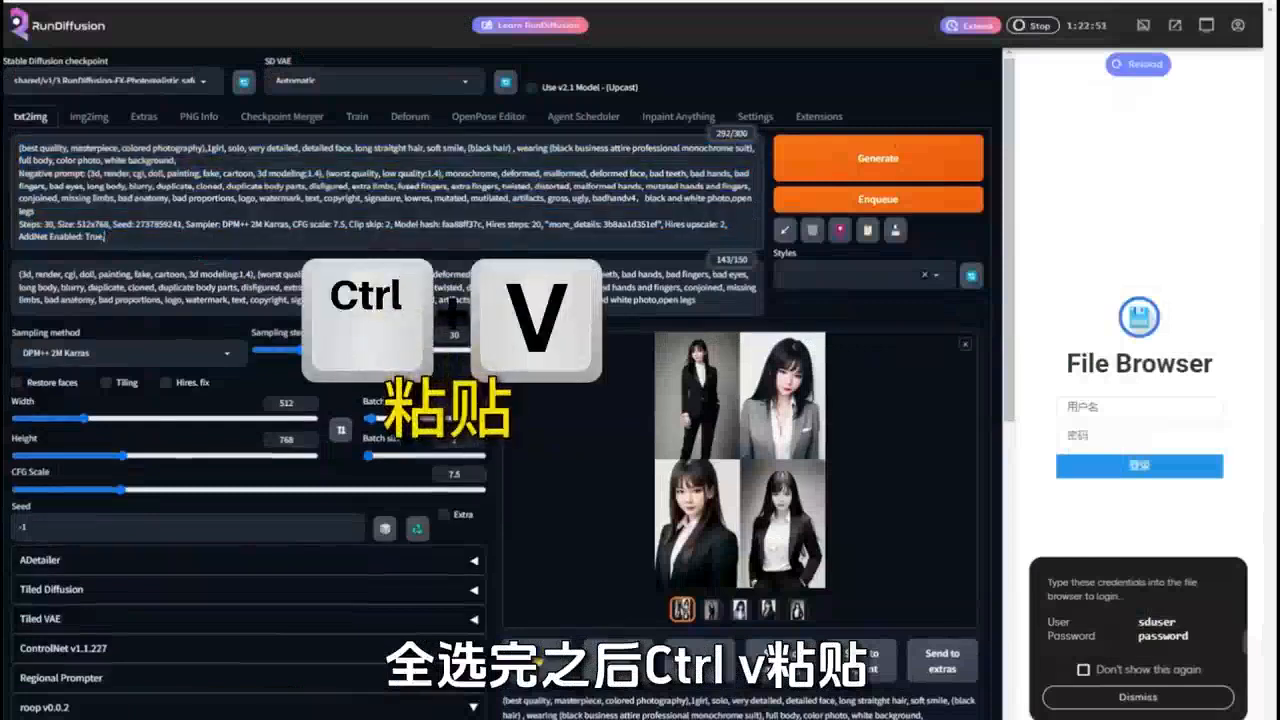
{"action": "left_click", "coordinate": [786, 232]}
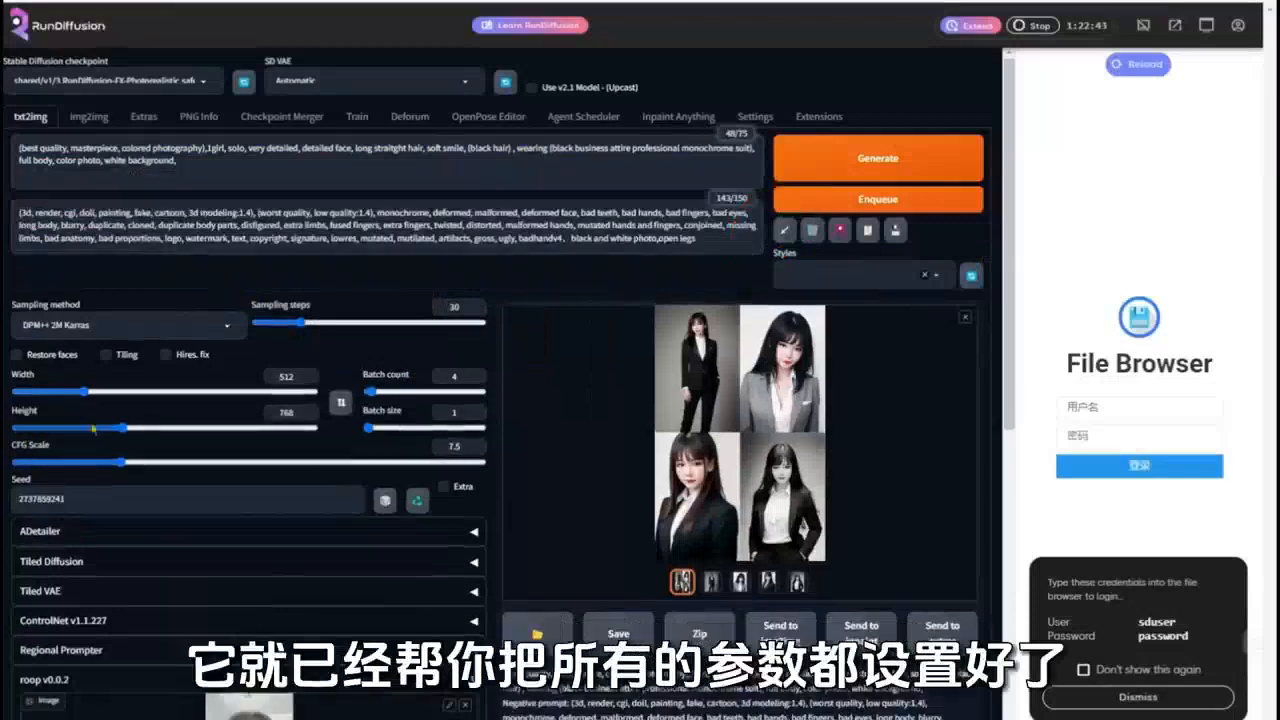
Generate the business portraits with the selfie loaded in roop, then enlarge the first individual result.
{"action": "scroll", "coordinate": [481, 377], "scroll_direction": "down", "scroll_amount": 1}
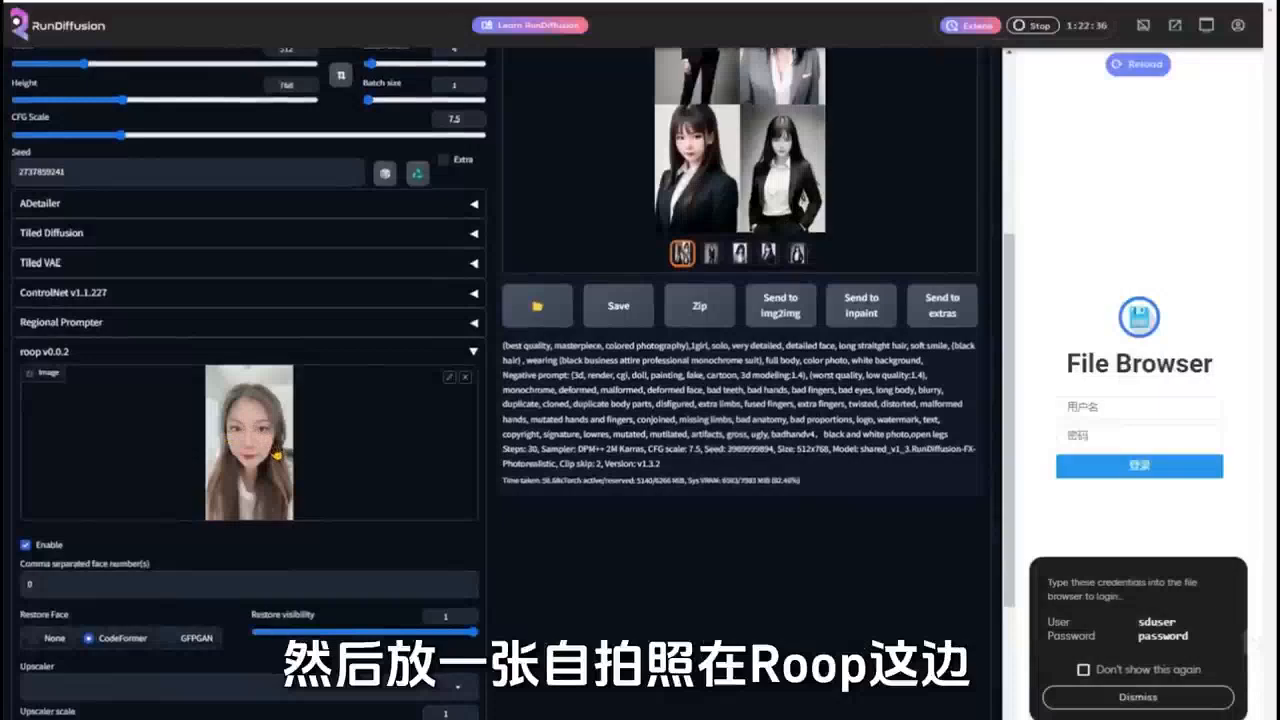
{"action": "scroll", "coordinate": [490, 380], "scroll_direction": "up", "scroll_amount": 3}
{"action": "left_click", "coordinate": [898, 72]}
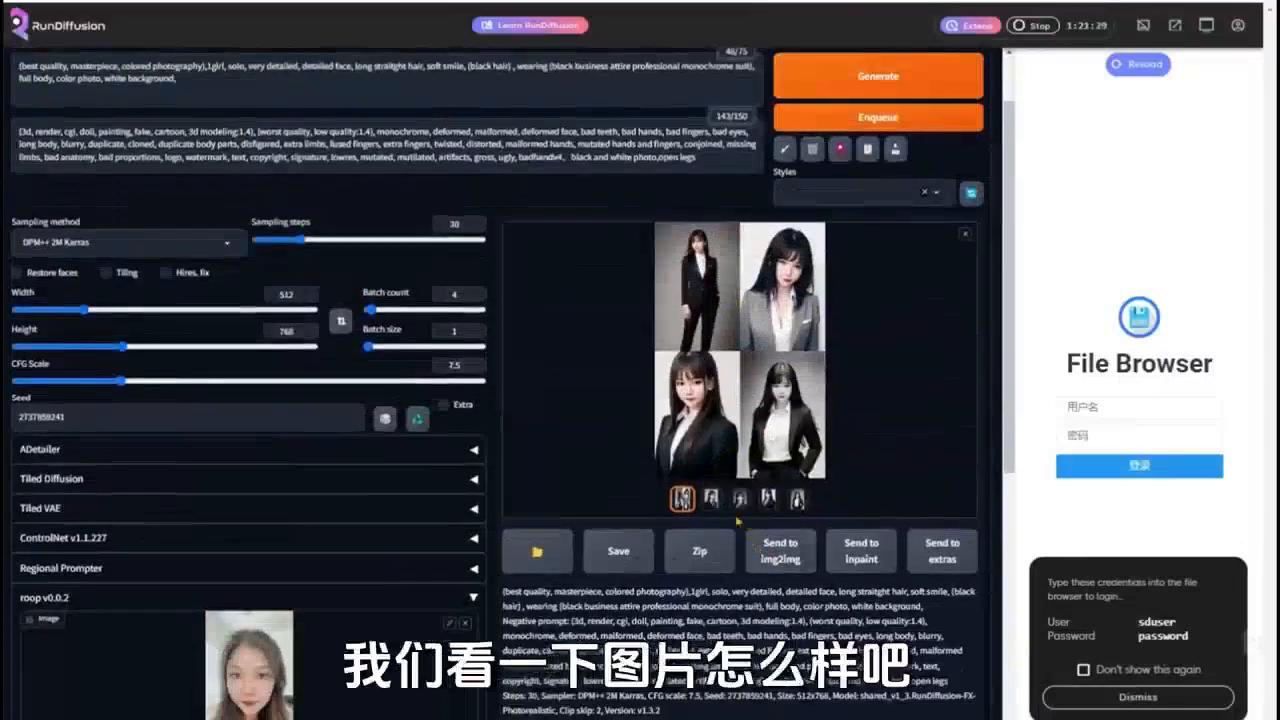
{"action": "left_click", "coordinate": [711, 497]}
{"action": "left_click", "coordinate": [712, 370]}
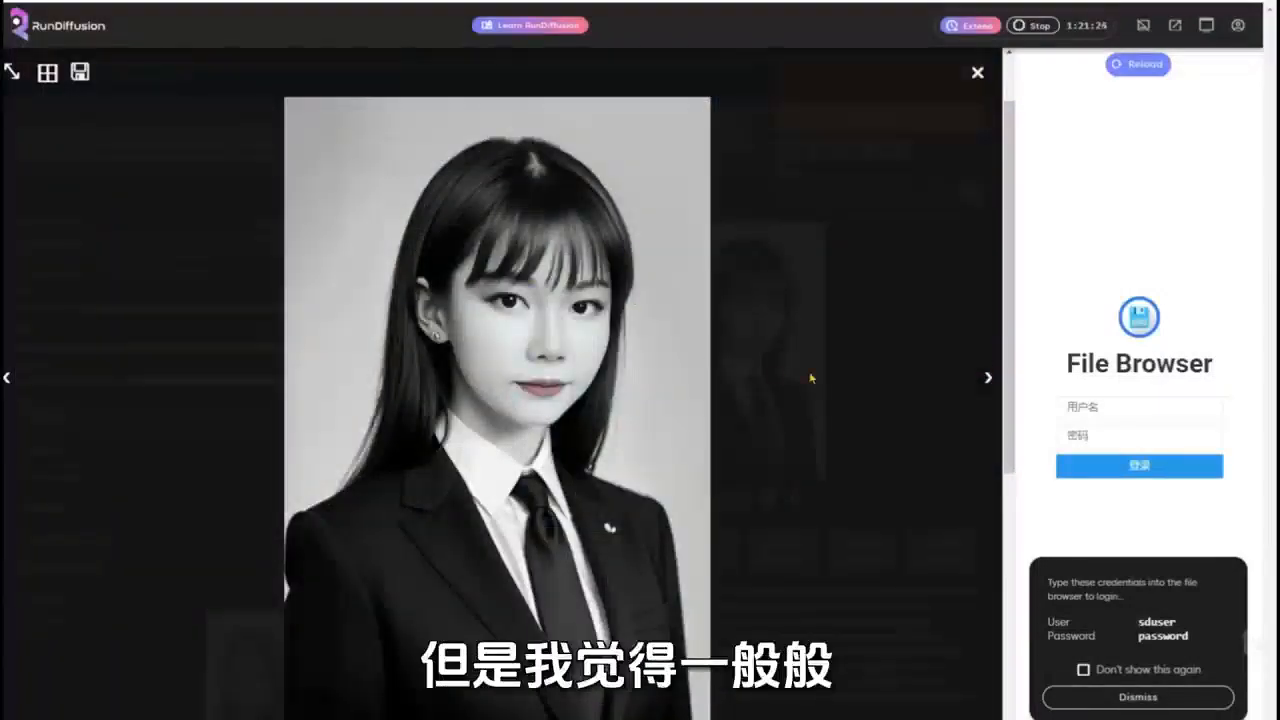
Advance the enlarged preview to the second business portrait, the colour one, and save it as an image file.
{"action": "left_click", "coordinate": [988, 380]}
{"action": "right_click", "coordinate": [670, 380]}
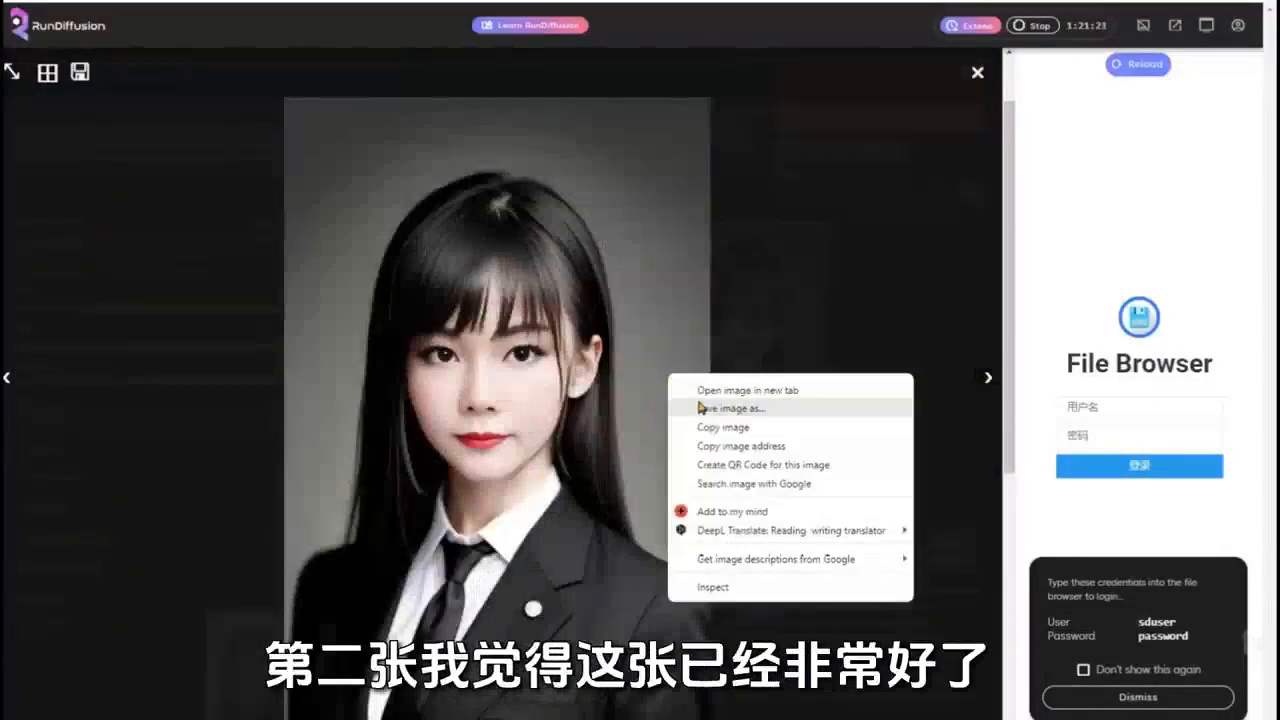
{"action": "left_click", "coordinate": [699, 407]}
Look through the remaining enlarged business portraits of the batch, back to the overview grid.
{"action": "left_click", "coordinate": [988, 378]}
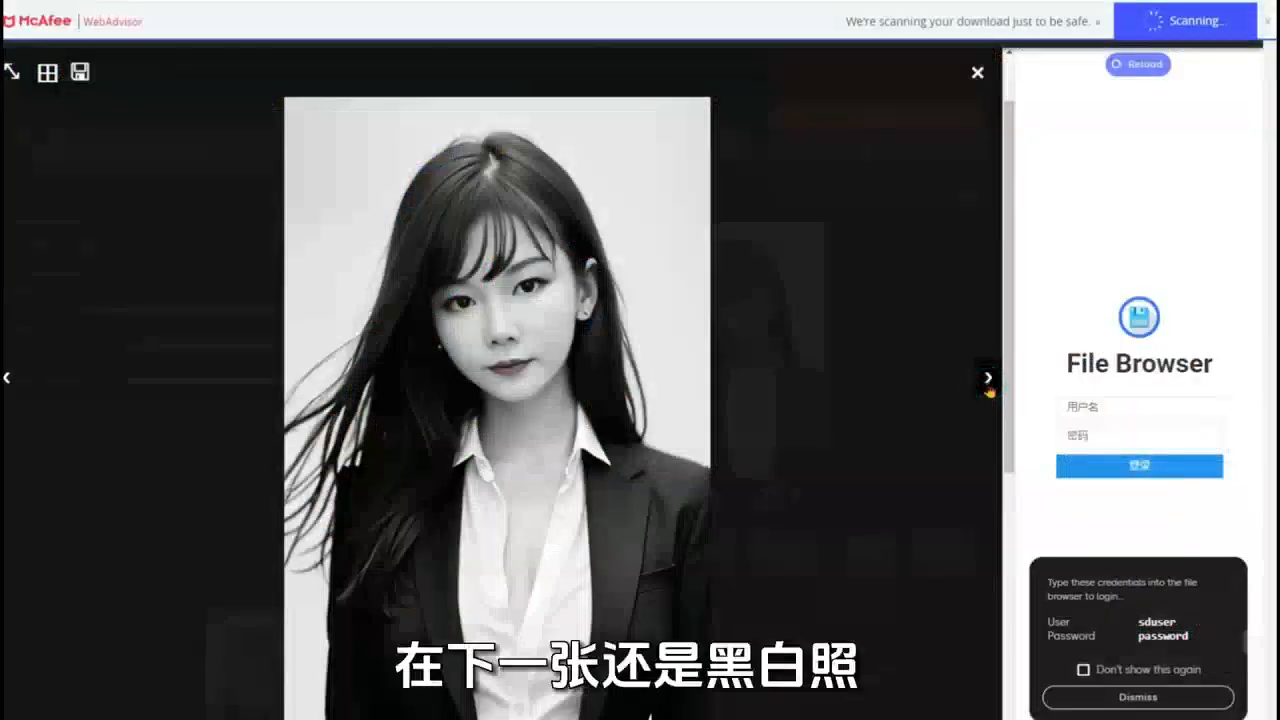
{"action": "left_click", "coordinate": [988, 380]}
{"action": "left_click", "coordinate": [988, 385]}
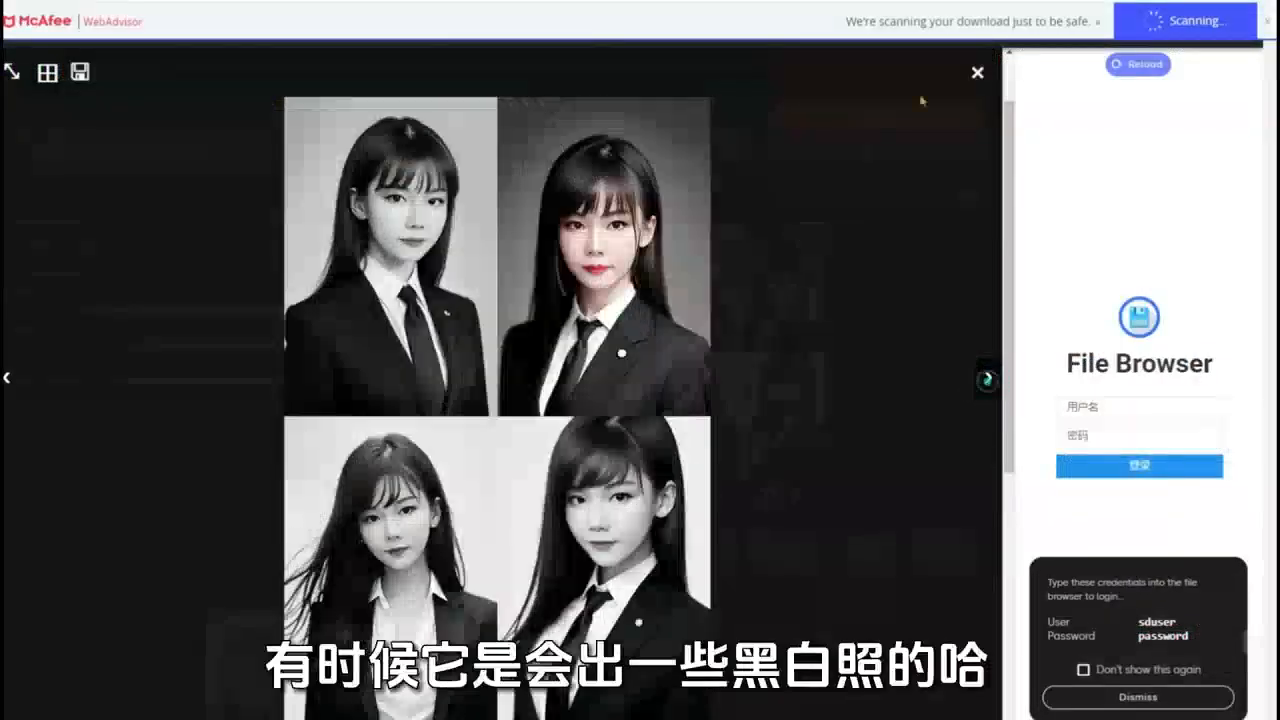
Close the enlarged preview, reset the seed to random (-1) and generate a new batch of business portraits.
{"action": "left_click", "coordinate": [975, 72]}
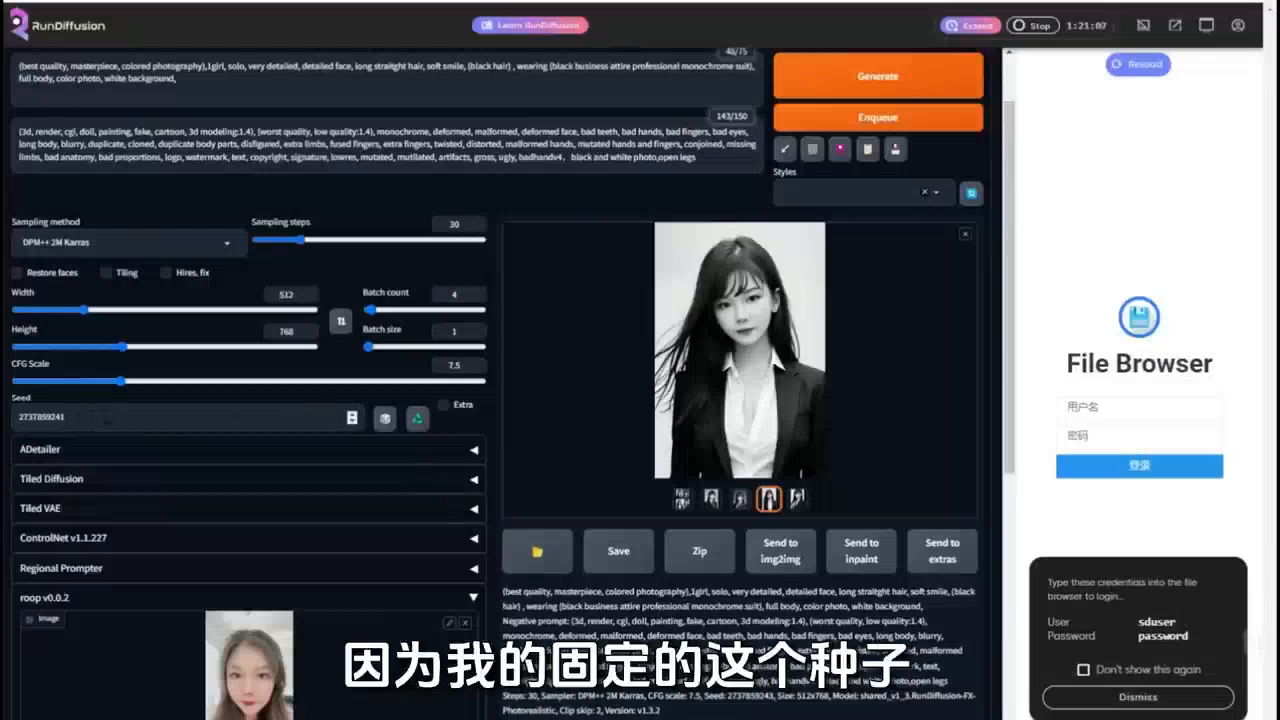
{"action": "left_click", "coordinate": [384, 420]}
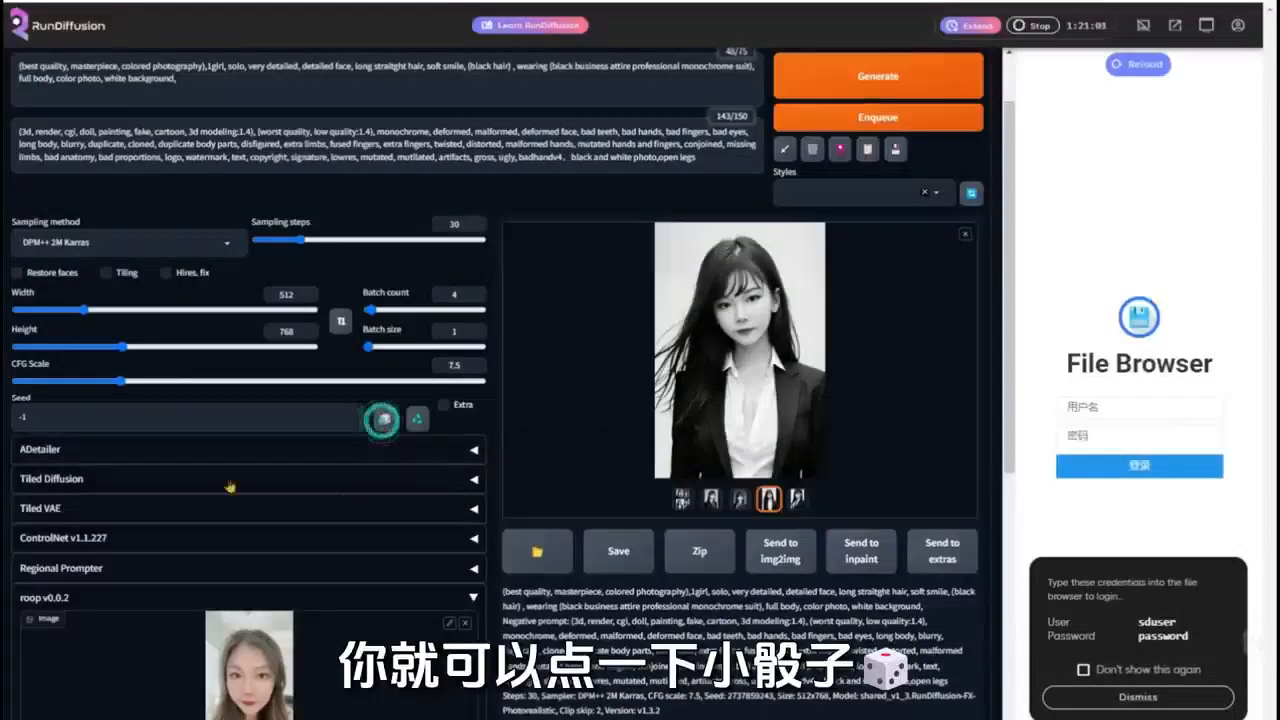
{"action": "left_click", "coordinate": [922, 80]}
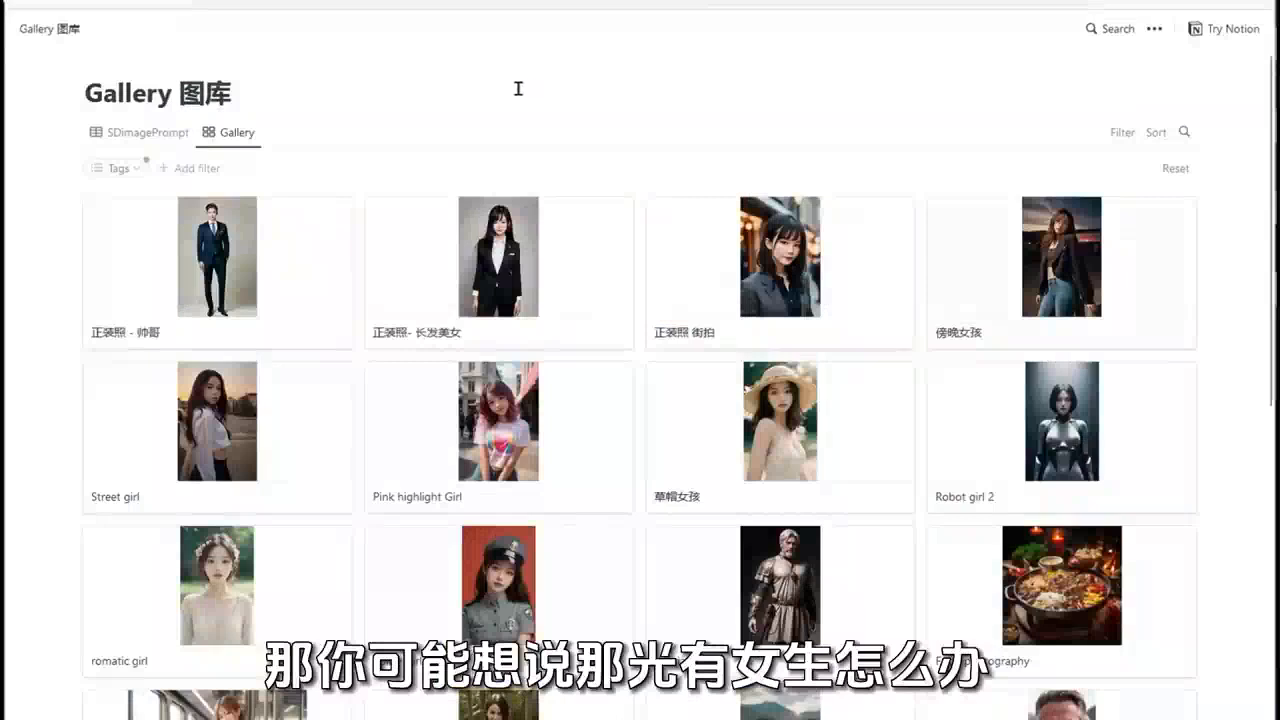
Replace the txt2img prompt with the full text copied from Notion's 正装照 - 帅哥 gallery entry and distribute its parameters into the generation settings.
{"action": "left_click", "coordinate": [217, 288]}
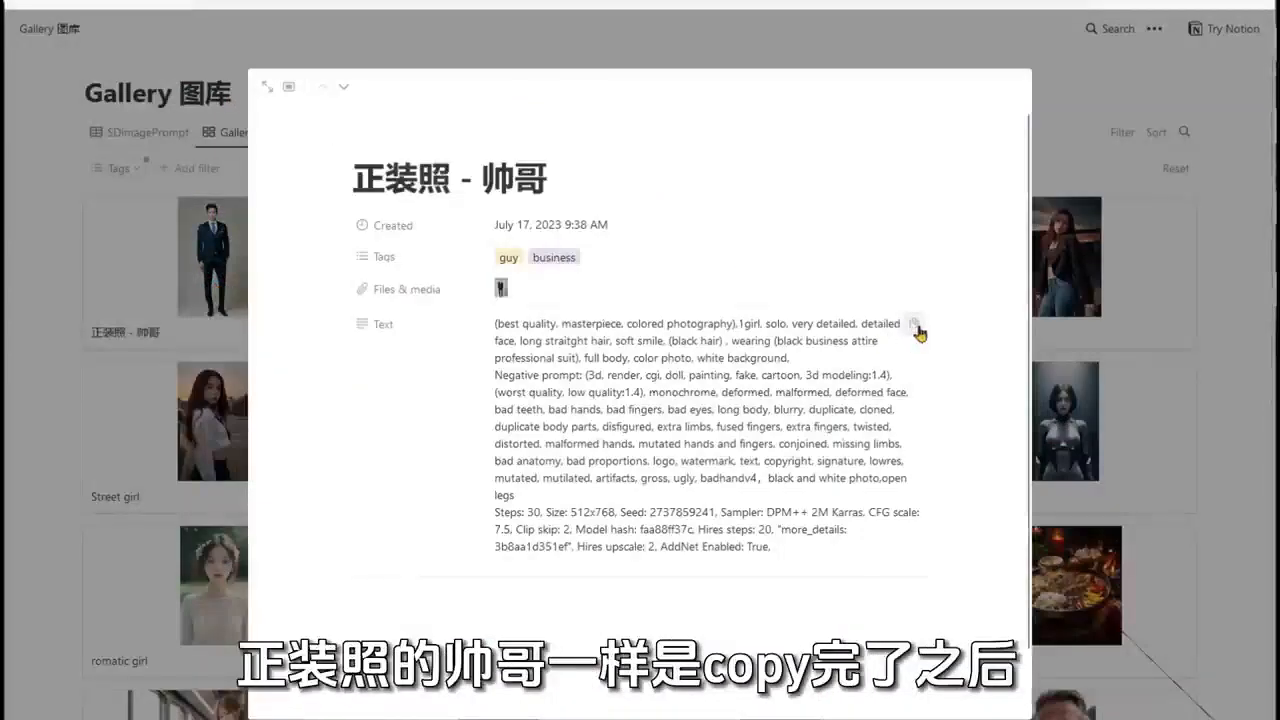
{"action": "left_click", "coordinate": [915, 325]}
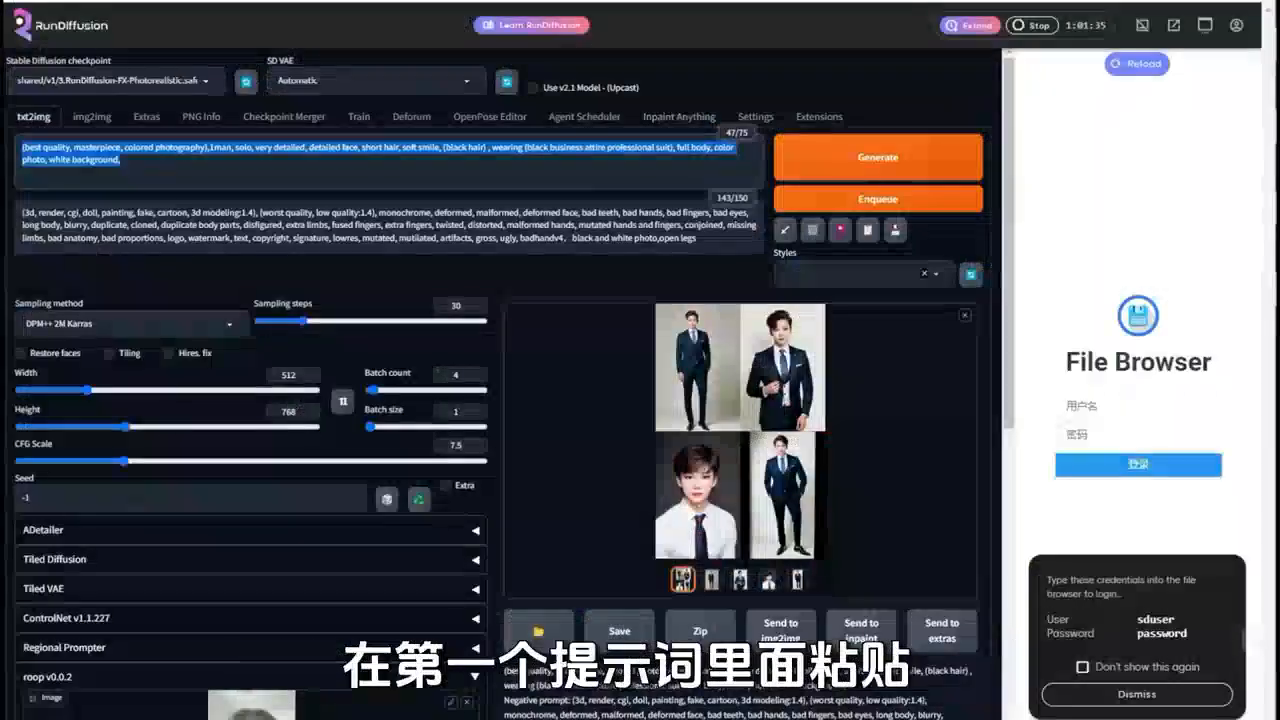
{"action": "triple_click", "coordinate": [181, 174]}
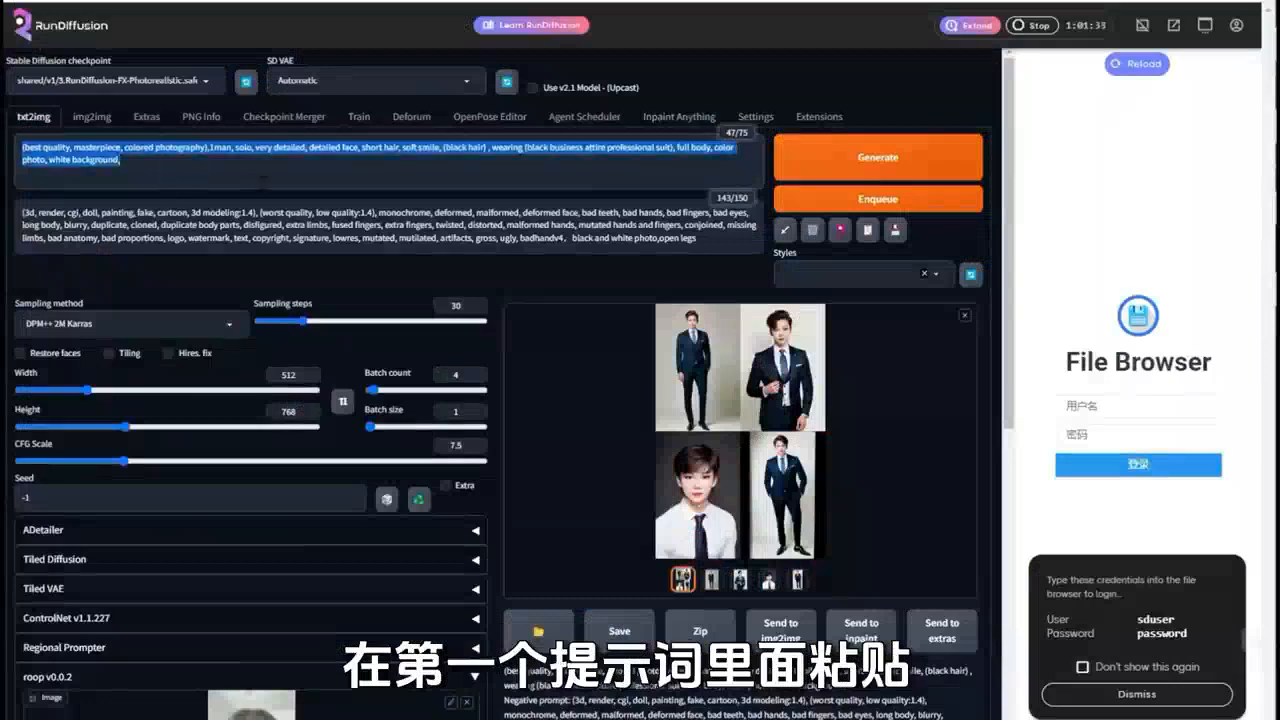
{"action": "key", "text": "ctrl+v"}
{"action": "left_click", "coordinate": [784, 231]}
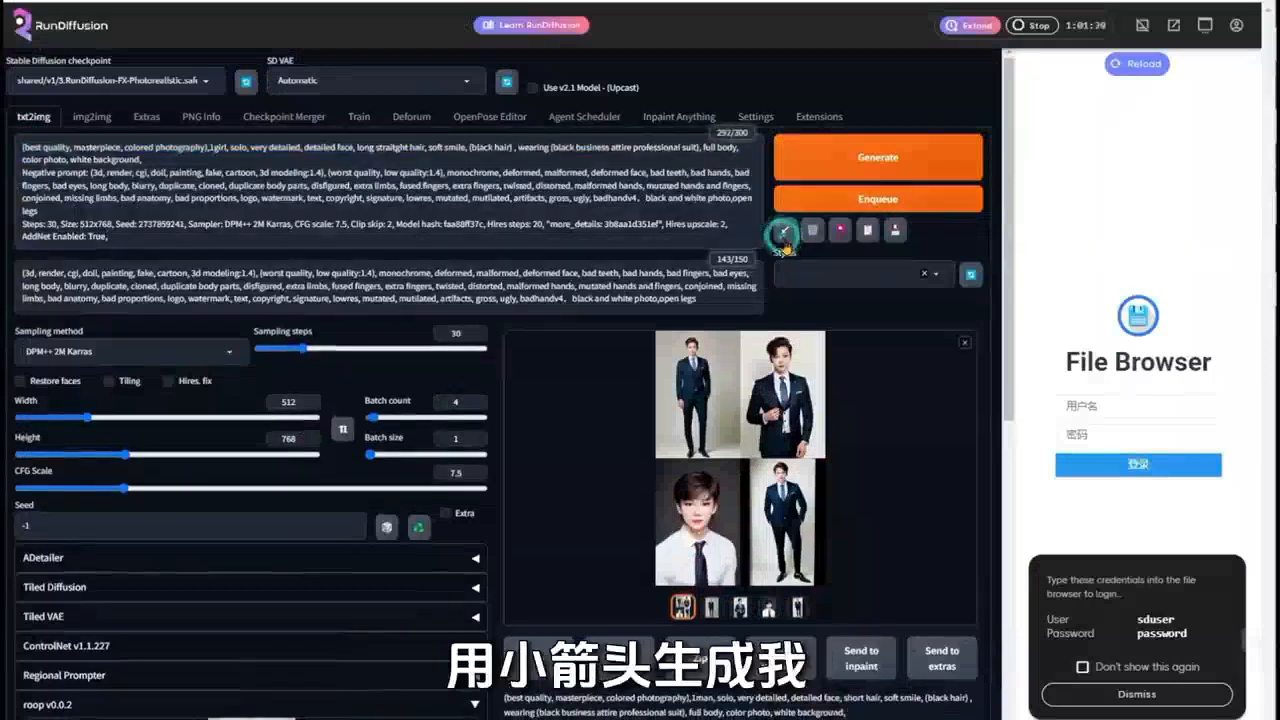
Enlarge the generated men's business portraits, examine them one by one and close the preview.
{"action": "left_click", "coordinate": [692, 388]}
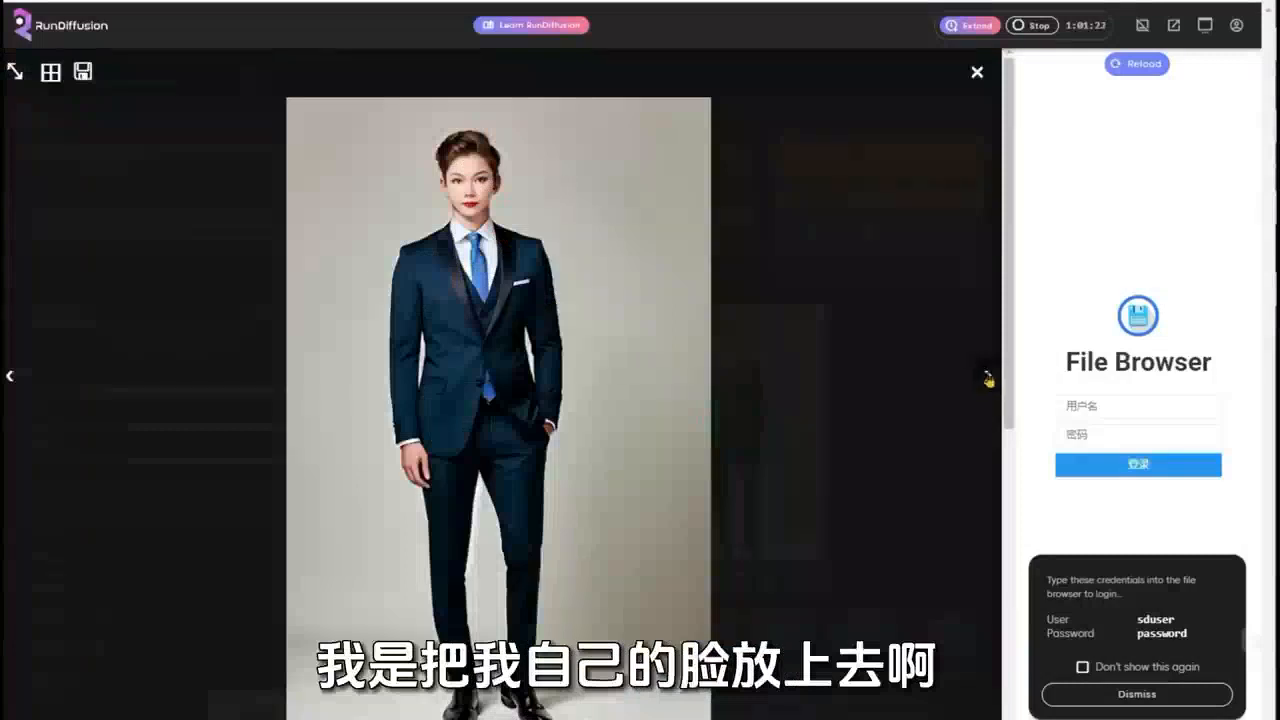
{"action": "left_click", "coordinate": [988, 377]}
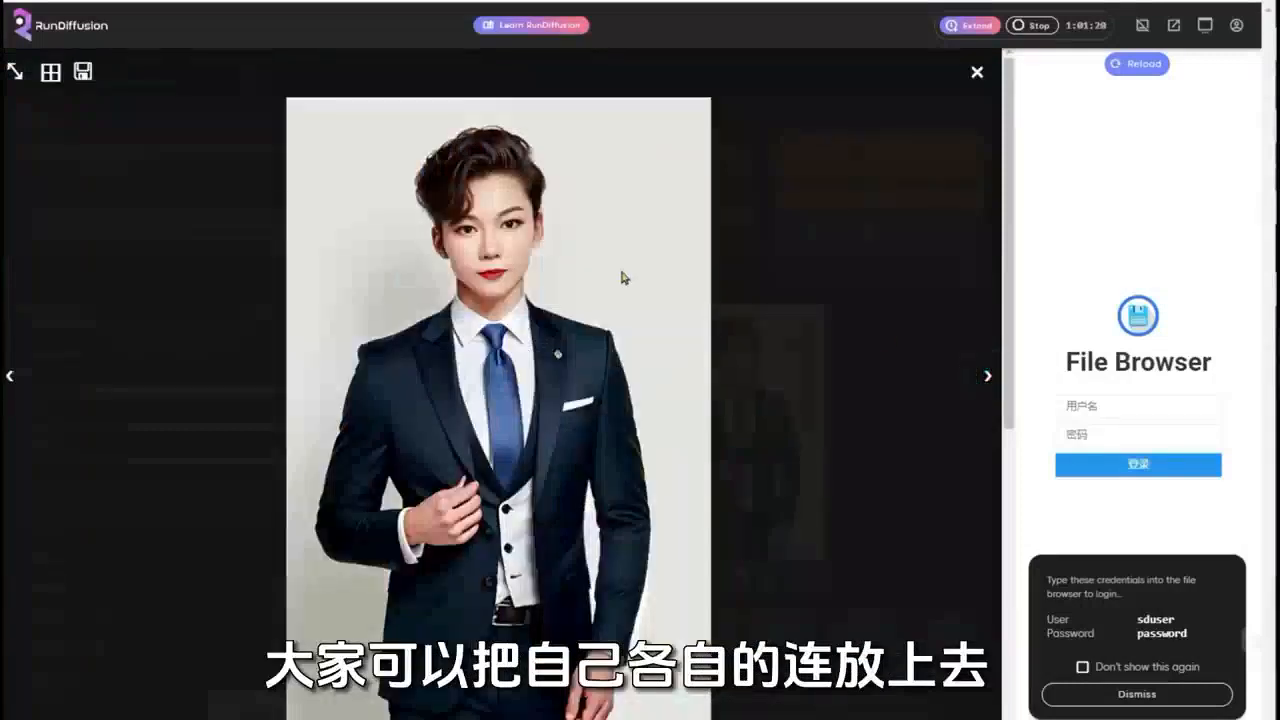
{"action": "left_click", "coordinate": [988, 377]}
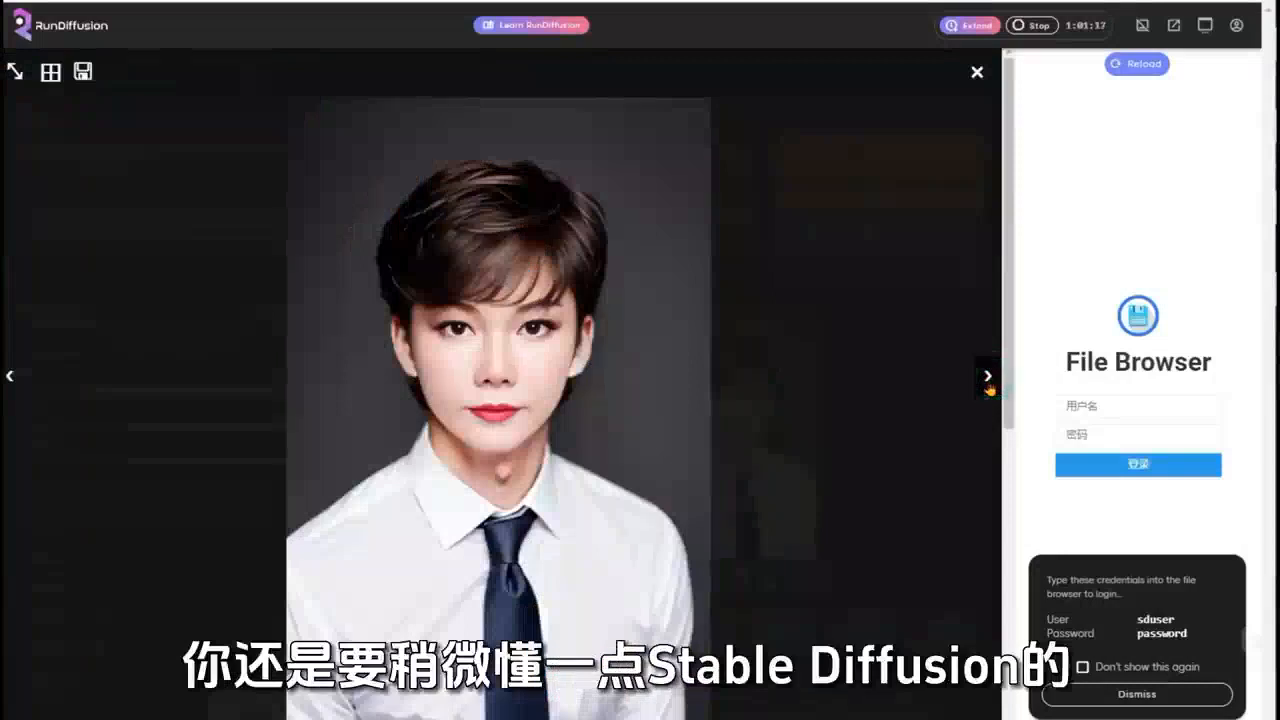
{"action": "left_click", "coordinate": [988, 377]}
{"action": "key", "text": "Escape"}
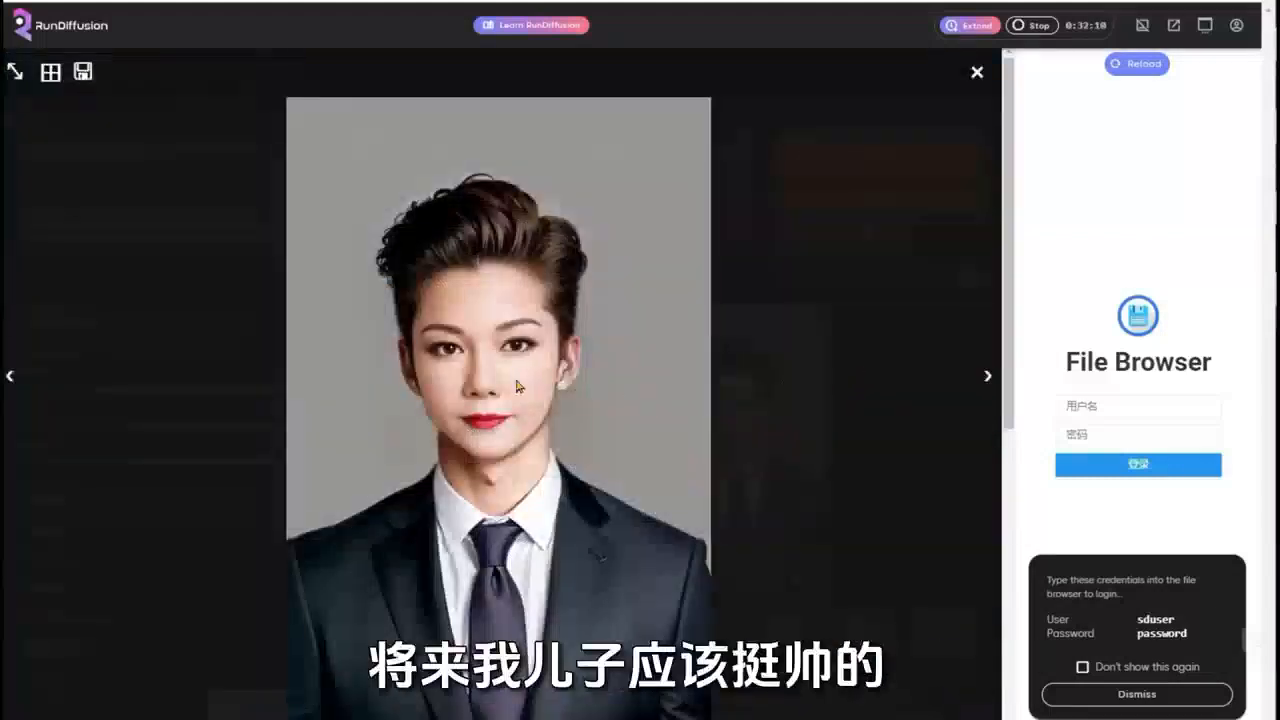
{"action": "left_click", "coordinate": [988, 378]}
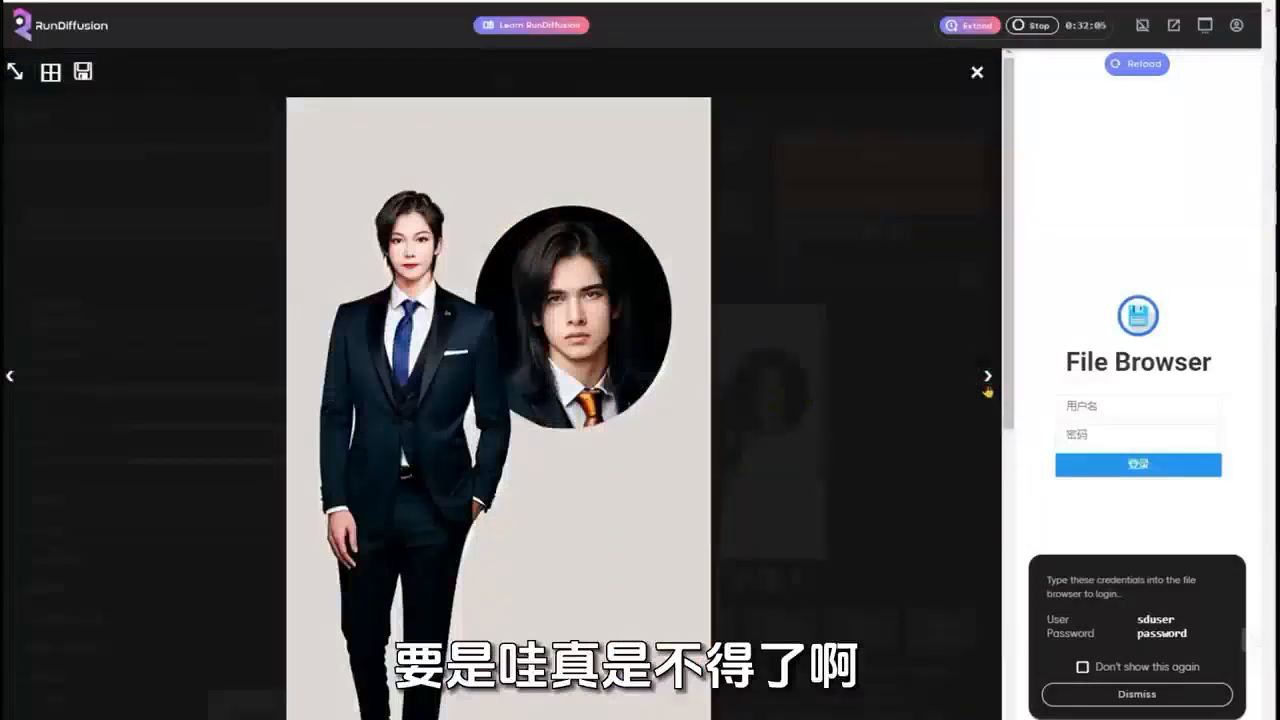
{"action": "left_click", "coordinate": [987, 386]}
{"action": "left_click", "coordinate": [977, 72]}
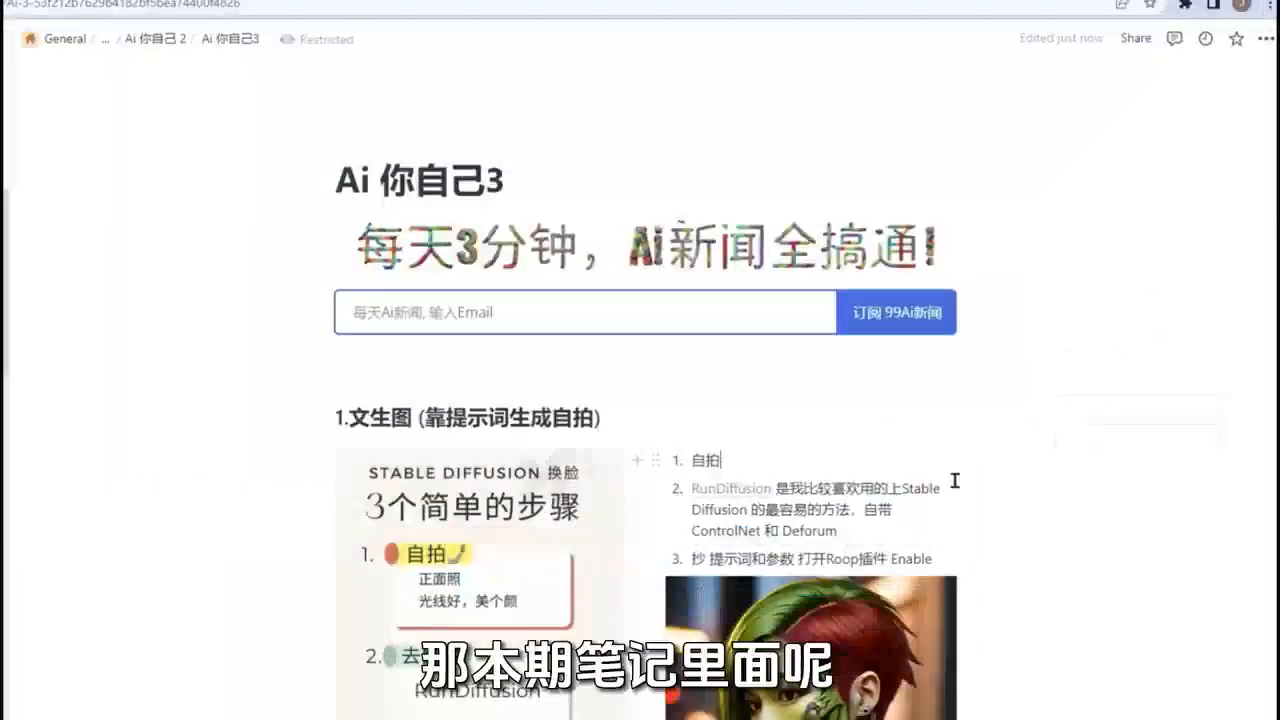
Review the Notion notes page Ai 你自己3, covering the 文生图, 图生图 and 文字光影 sections down to the 99Ai课程 link.
{"action": "scroll", "coordinate": [1120, 432], "scroll_direction": "down", "scroll_amount": 2}
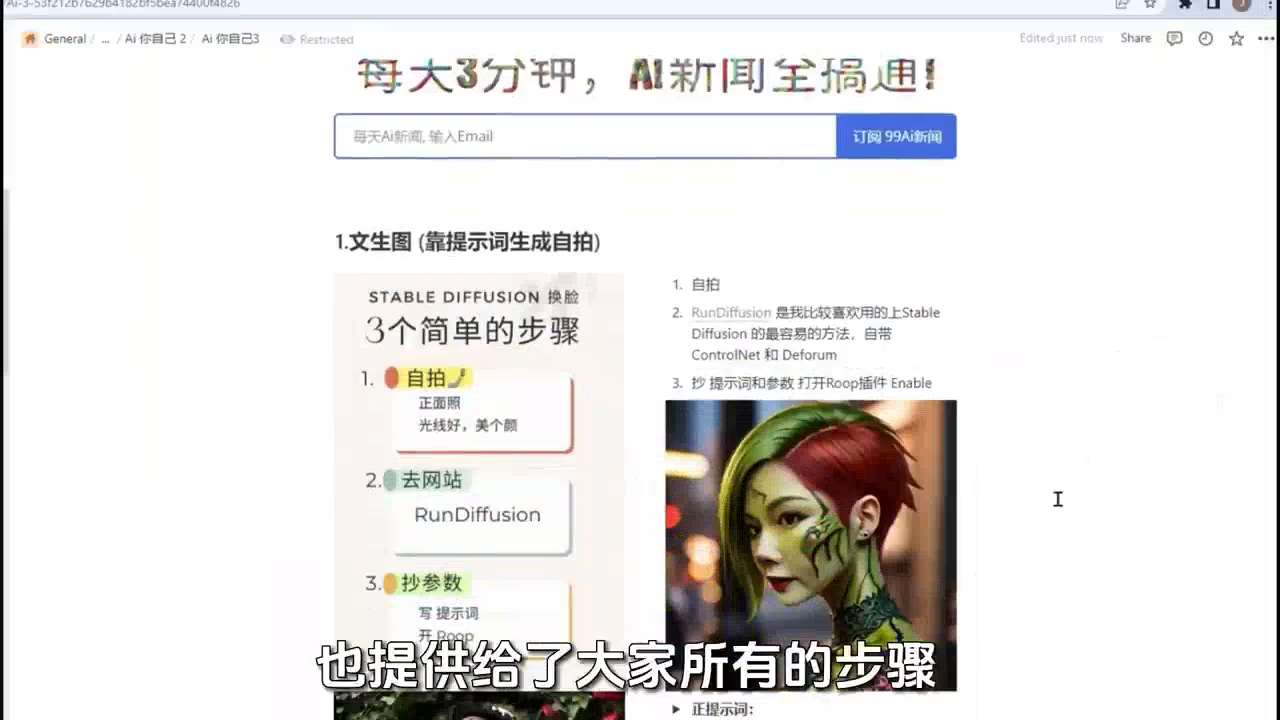
{"action": "scroll", "coordinate": [1080, 546], "scroll_direction": "down", "scroll_amount": 10}
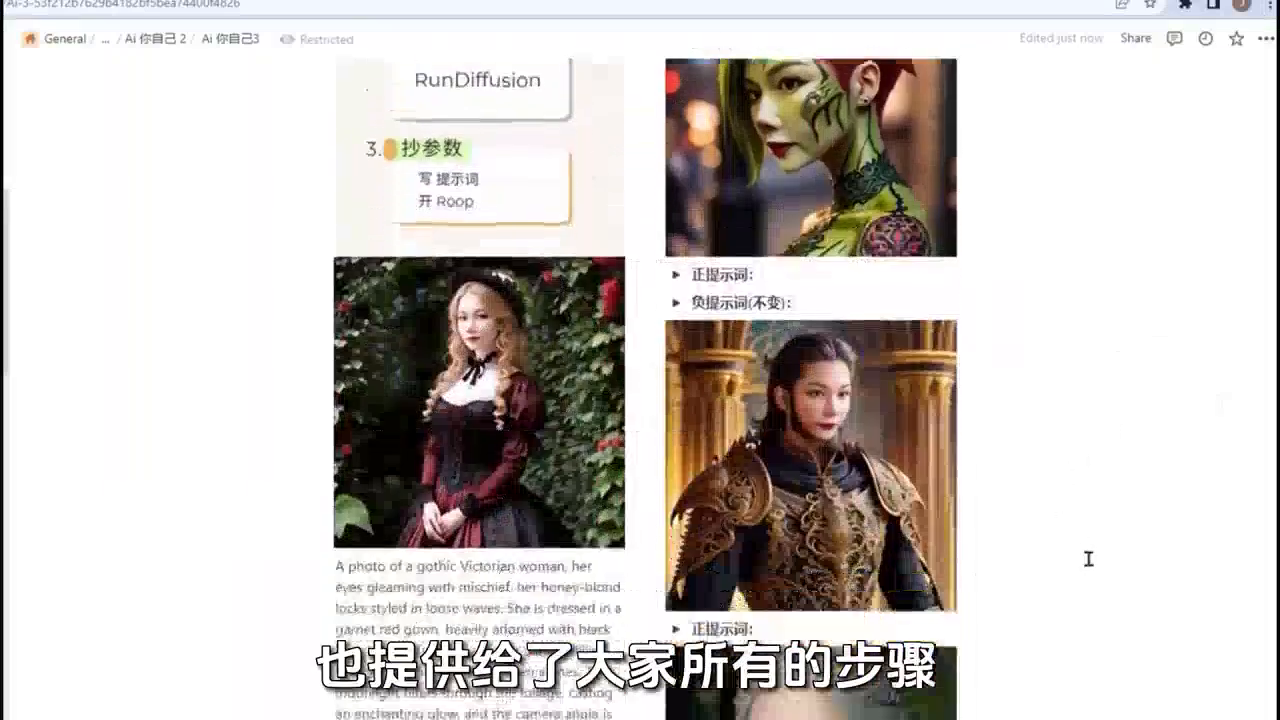
{"action": "scroll", "coordinate": [1088, 559], "scroll_direction": "down", "scroll_amount": 8}
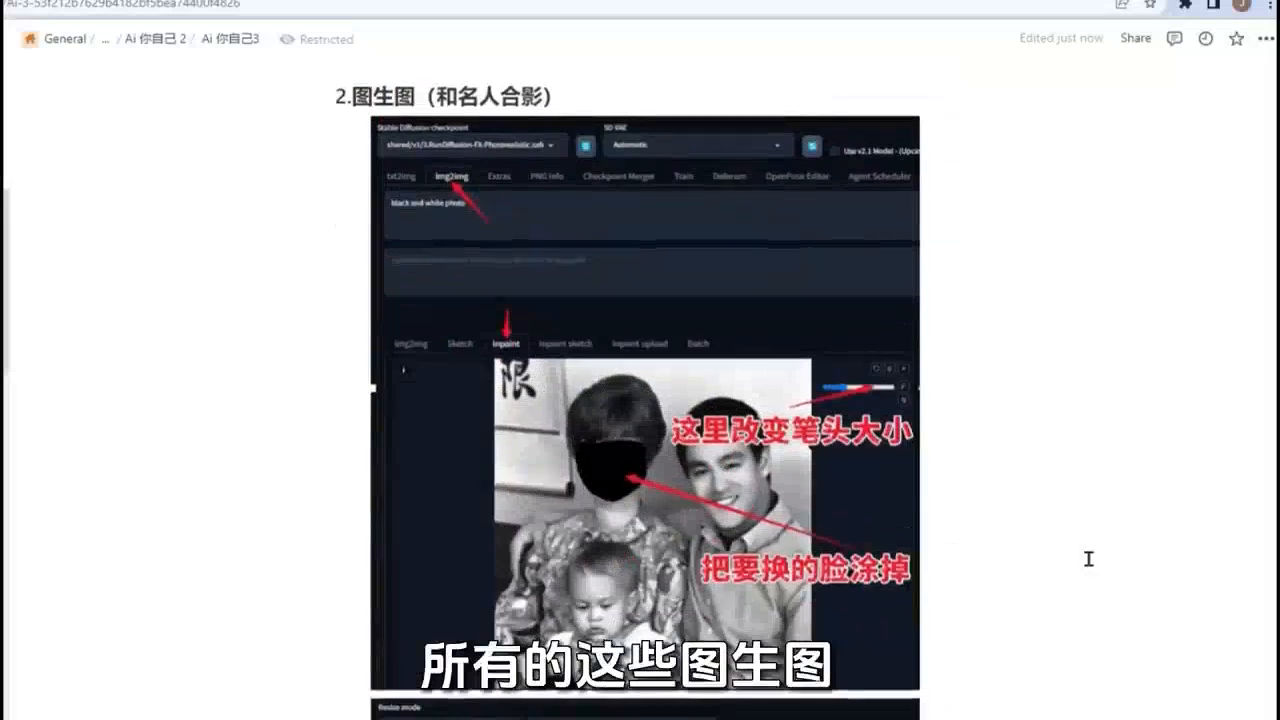
{"action": "scroll", "coordinate": [1088, 559], "scroll_direction": "down", "scroll_amount": 8}
{"action": "scroll", "coordinate": [1088, 559], "scroll_direction": "down", "scroll_amount": 15}
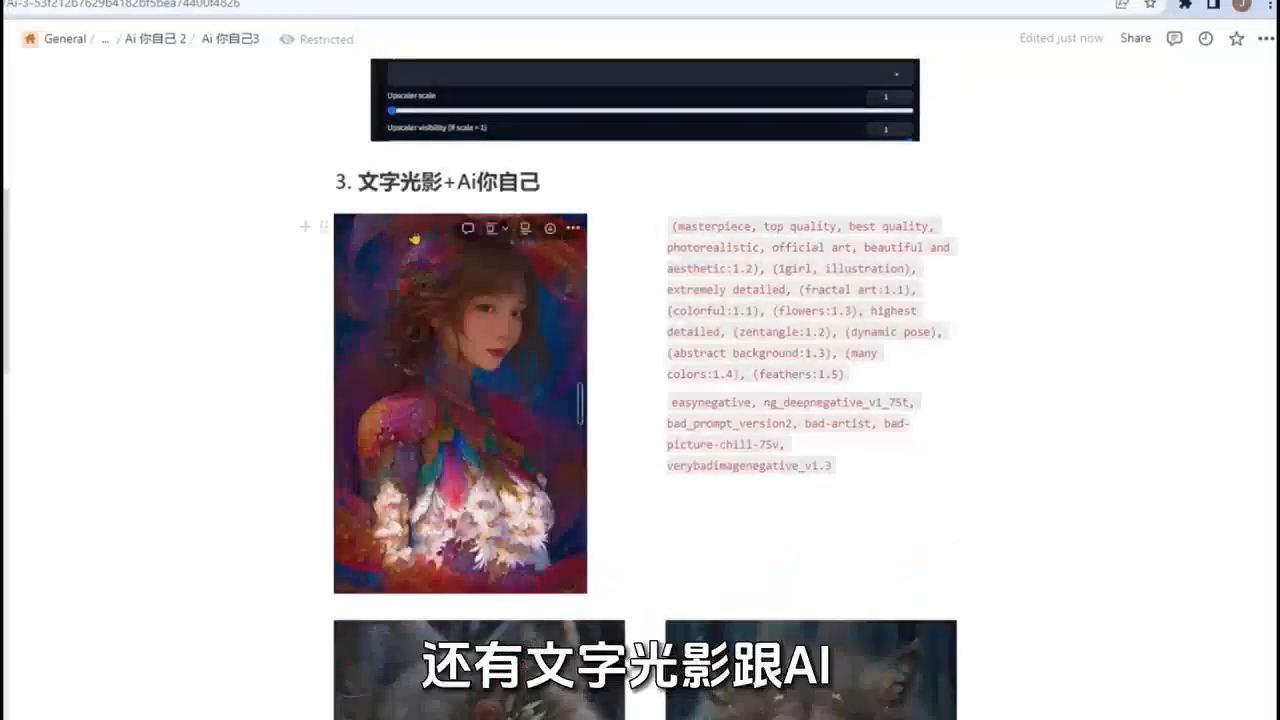
{"action": "scroll", "coordinate": [906, 410], "scroll_direction": "down", "scroll_amount": 7}
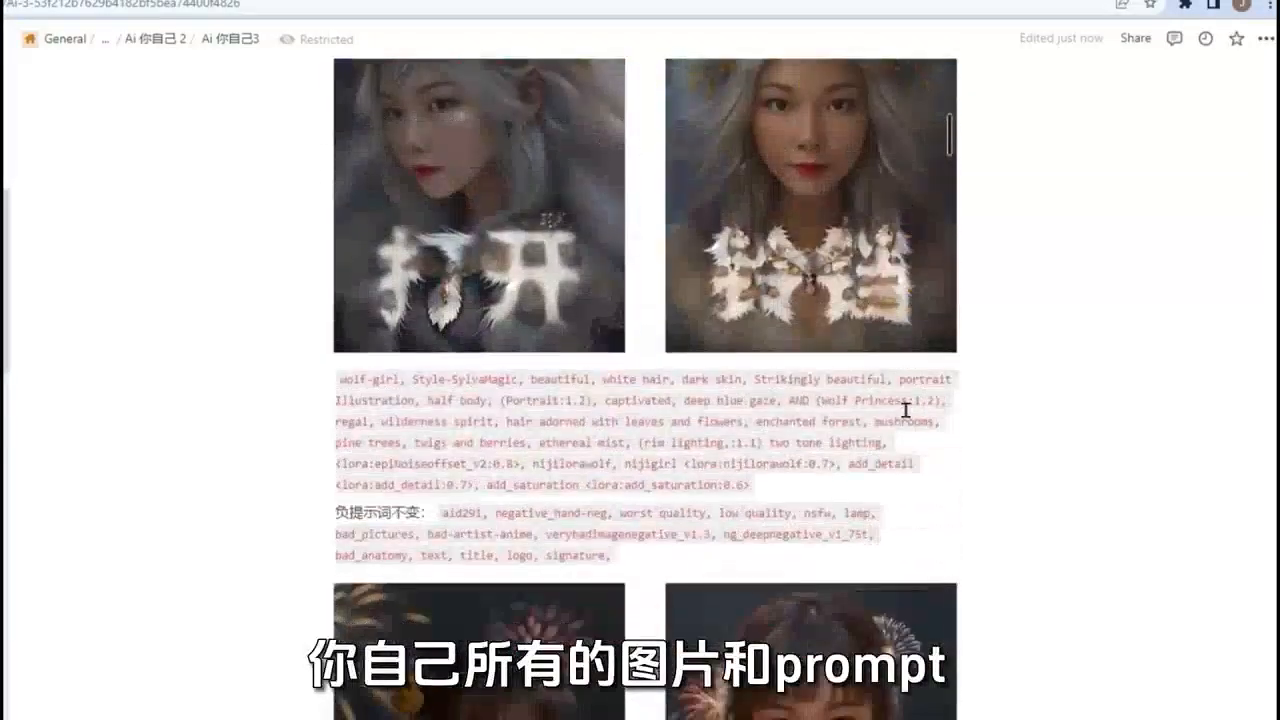
{"action": "scroll", "coordinate": [913, 435], "scroll_direction": "down", "scroll_amount": 4}
{"action": "scroll", "coordinate": [729, 206], "scroll_direction": "down", "scroll_amount": 6}
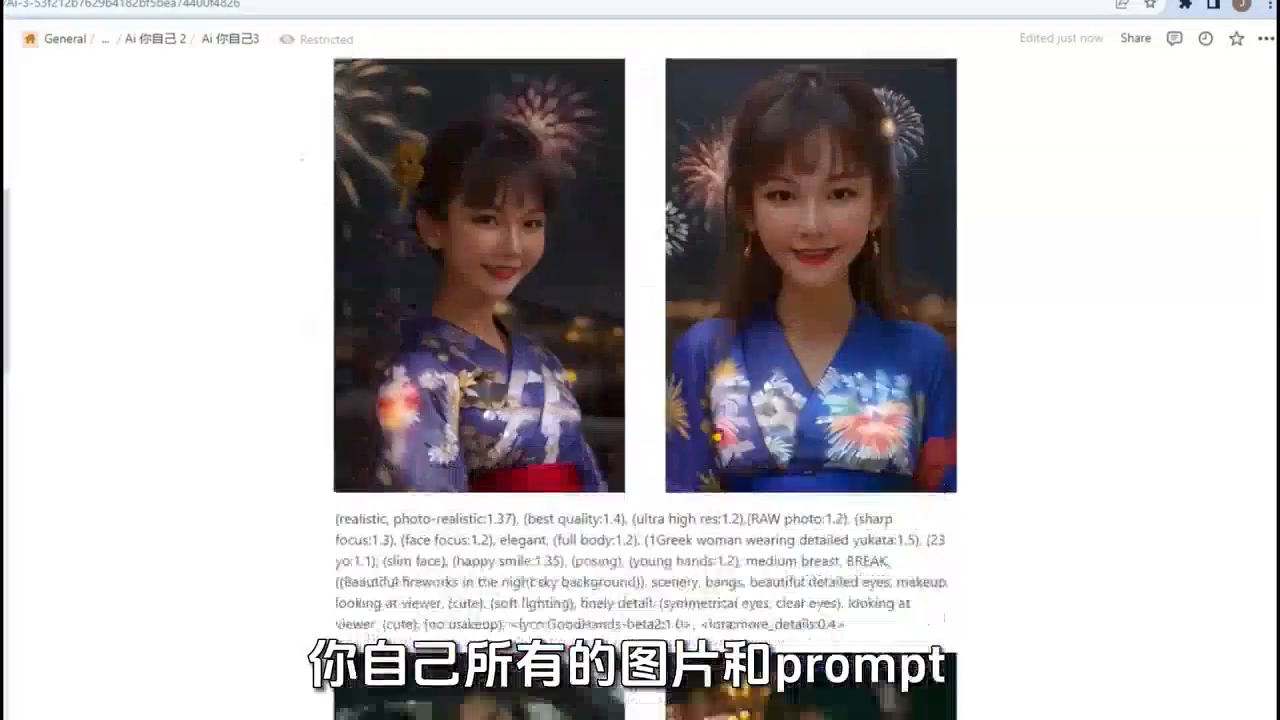
{"action": "scroll", "coordinate": [740, 532], "scroll_direction": "down", "scroll_amount": 15}
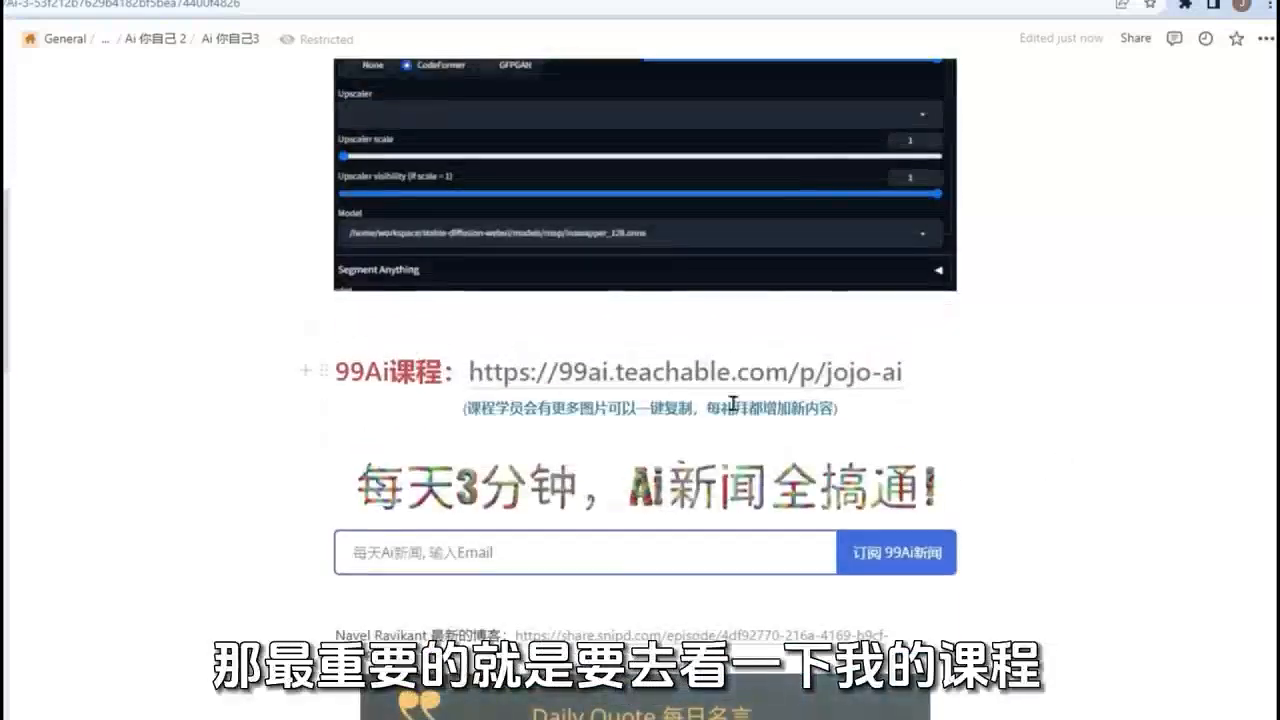
Read the Daily Quote 每日名言 image near the end of the notes page and examine the podcast link above it.
{"action": "scroll", "coordinate": [910, 408], "scroll_direction": "down", "scroll_amount": 5}
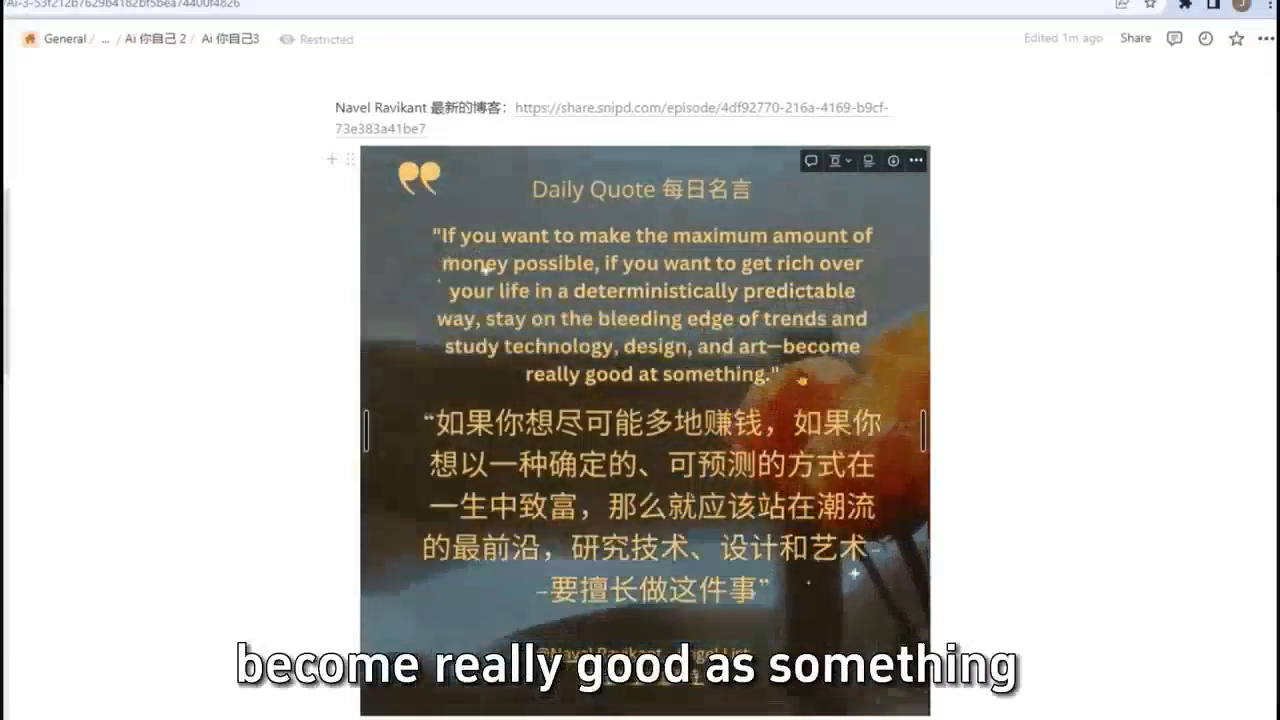
{"action": "scroll", "coordinate": [728, 416], "scroll_direction": "up", "scroll_amount": 3}
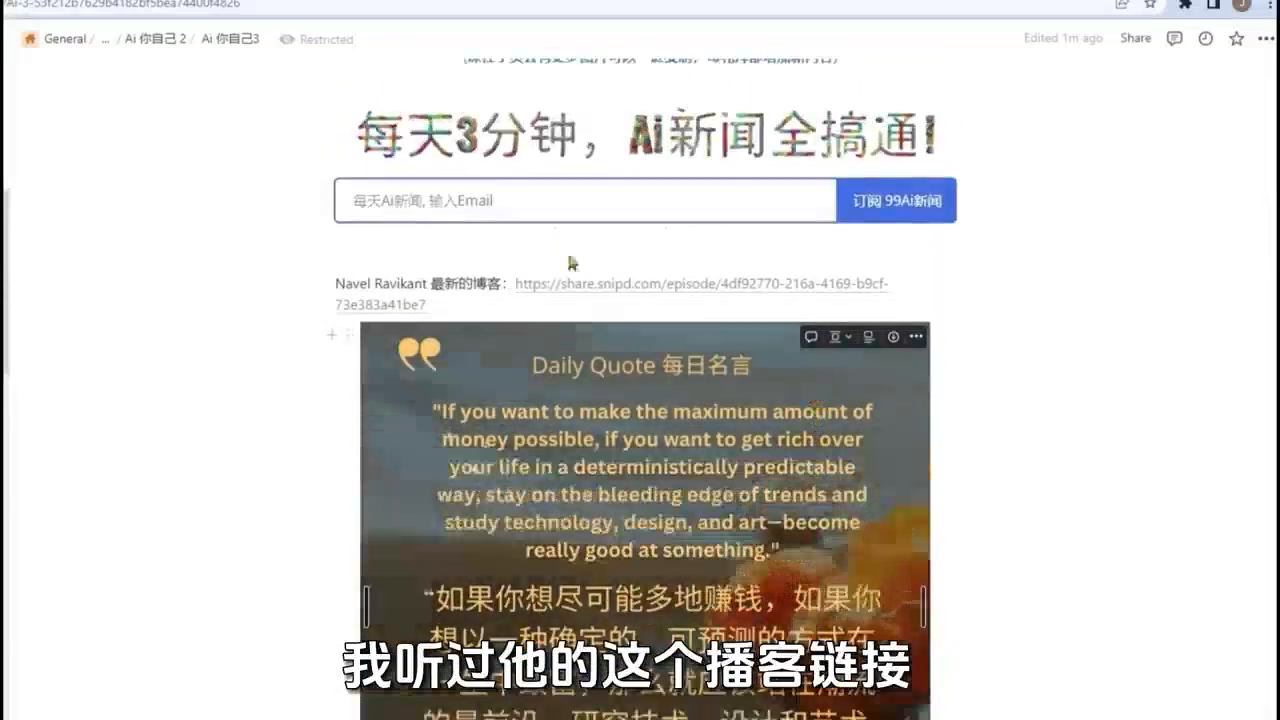
{"action": "mouse_move", "coordinate": [592, 290]}
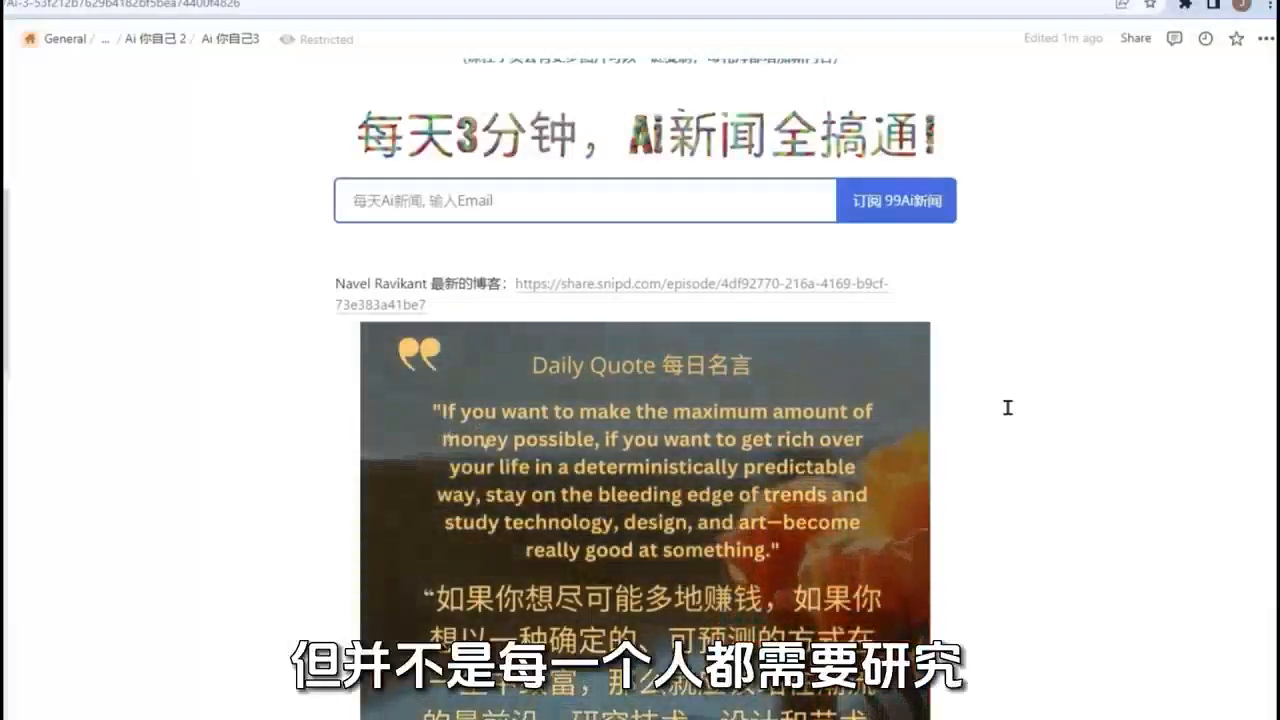
{"action": "scroll", "coordinate": [1008, 407], "scroll_direction": "up", "scroll_amount": 3}
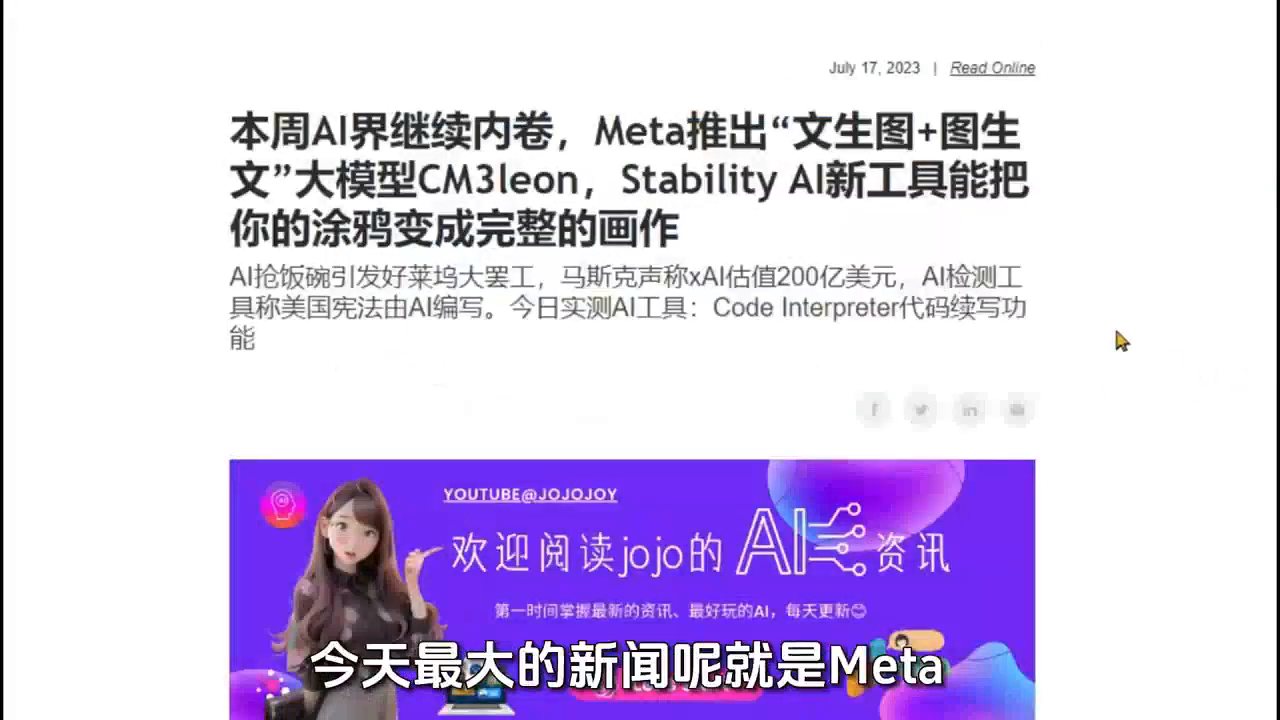
Read the July 17, 2023 AI newsletter down to the Meta CM3leon item and open its linked article.
{"action": "scroll", "coordinate": [1116, 332], "scroll_direction": "down", "scroll_amount": 5}
{"action": "scroll", "coordinate": [1116, 338], "scroll_direction": "down", "scroll_amount": 10}
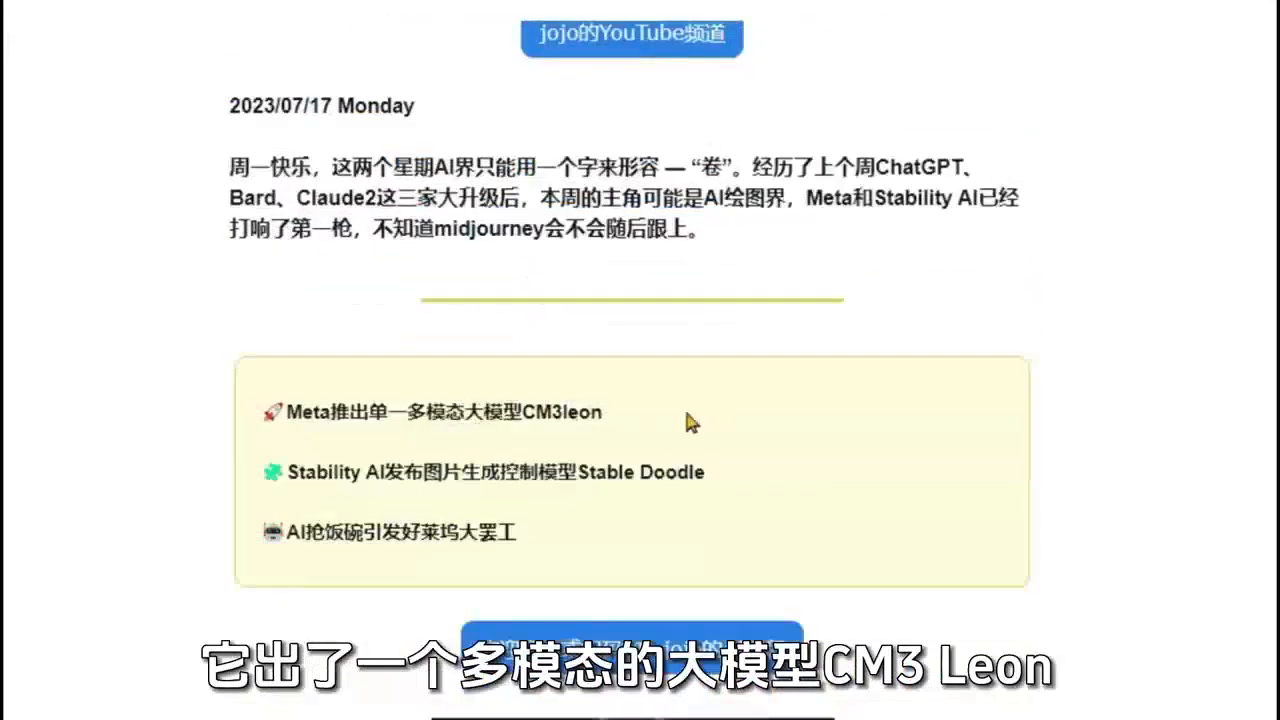
{"action": "scroll", "coordinate": [764, 424], "scroll_direction": "down", "scroll_amount": 11}
{"action": "scroll", "coordinate": [1014, 429], "scroll_direction": "up", "scroll_amount": 2}
{"action": "scroll", "coordinate": [1014, 434], "scroll_direction": "down", "scroll_amount": 3}
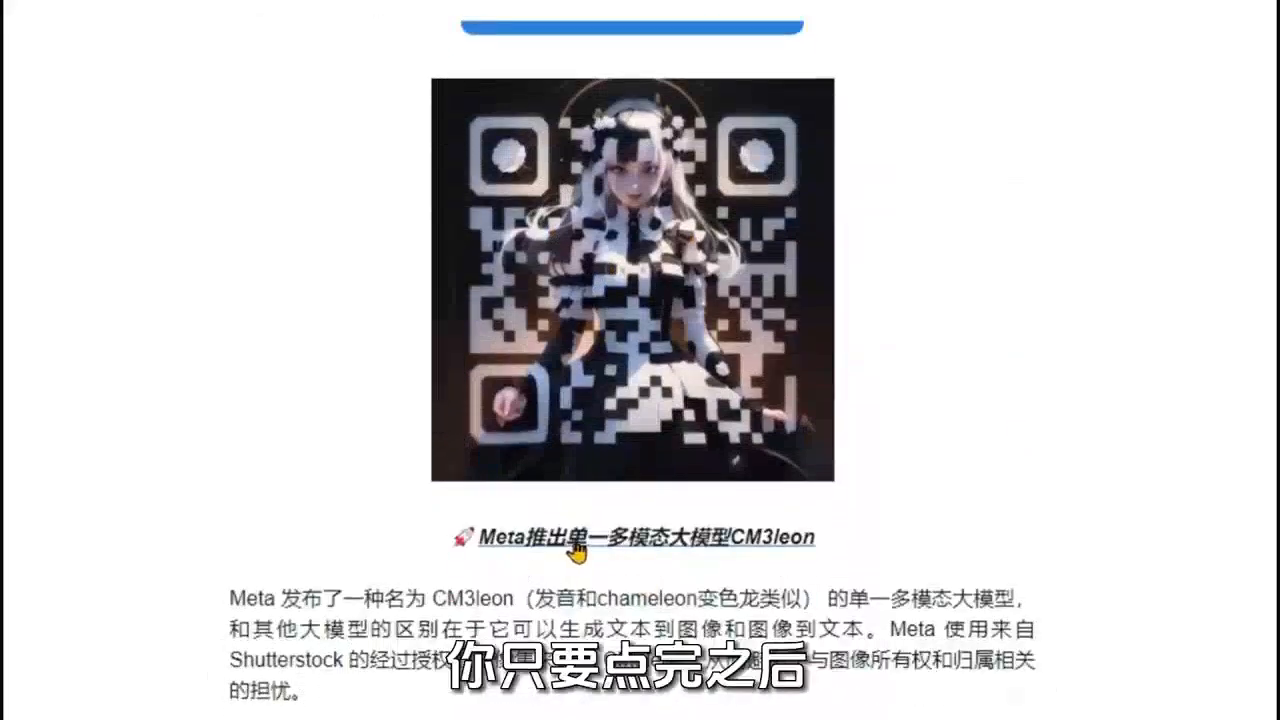
{"action": "left_click", "coordinate": [646, 537]}
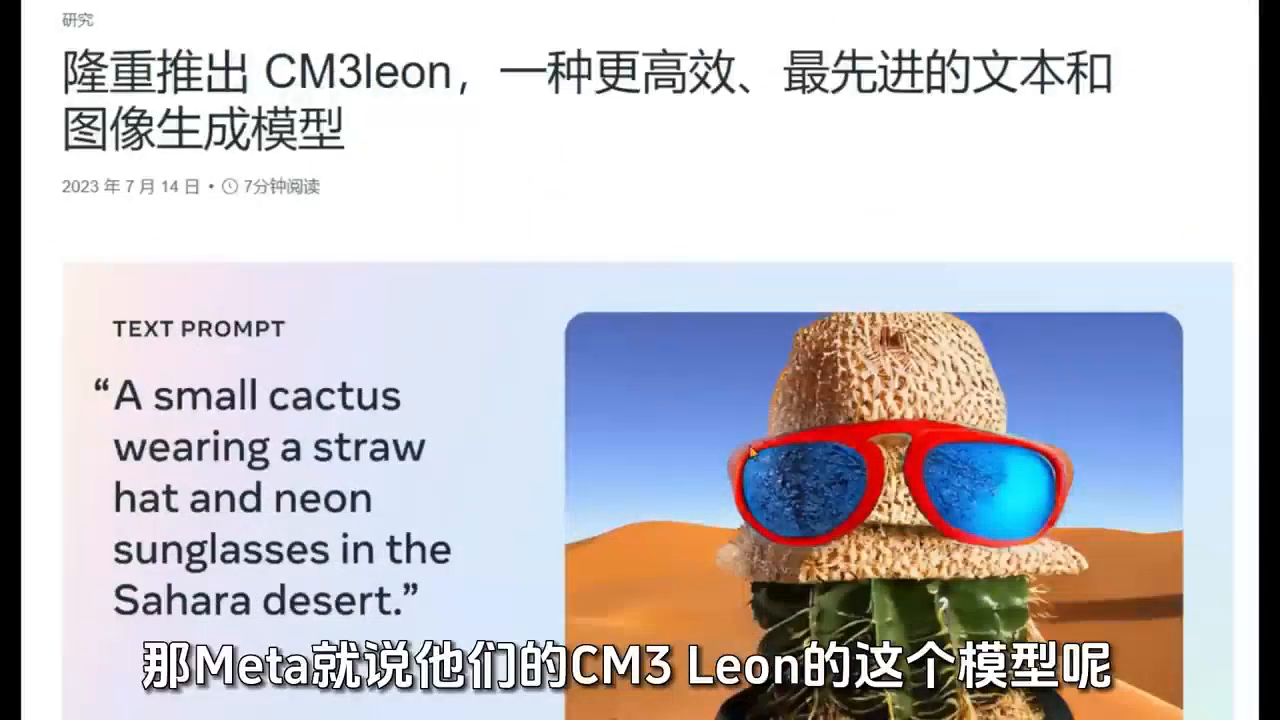
Examine the CM3leon article's examples of text-to-image generation, text-guided image editing and text tasks.
{"action": "scroll", "coordinate": [752, 451], "scroll_direction": "down", "scroll_amount": 2}
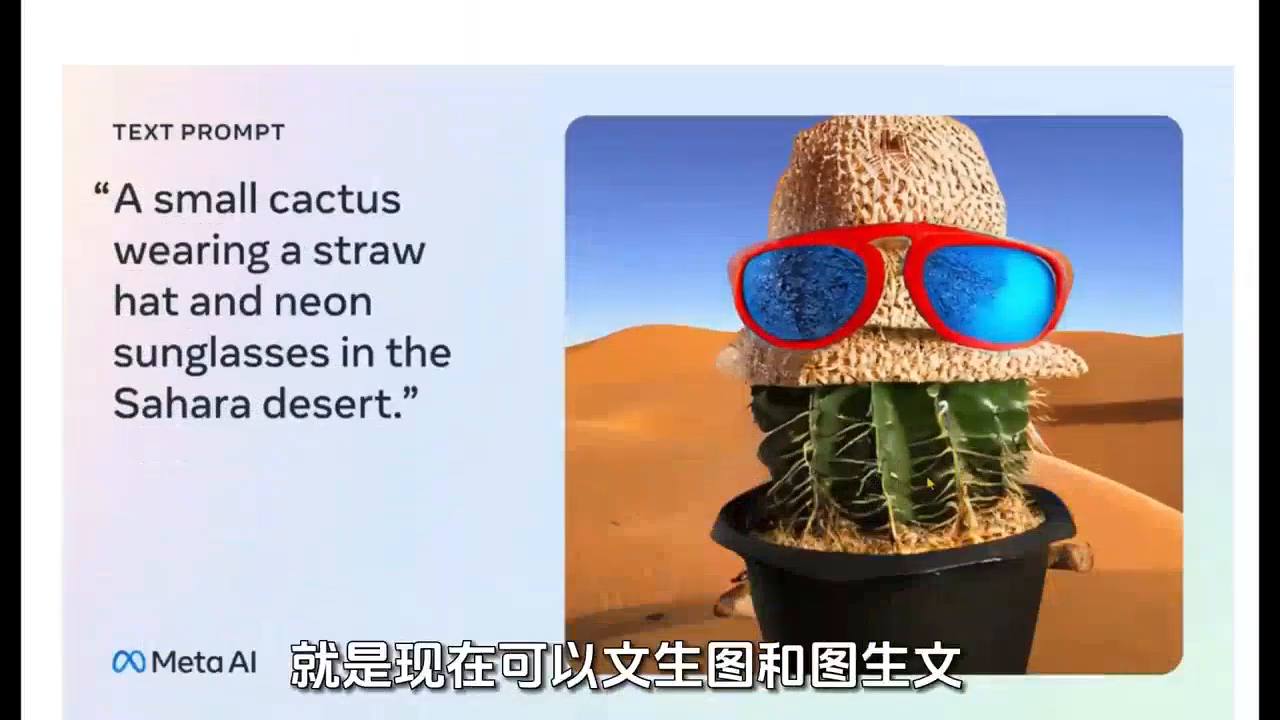
{"action": "scroll", "coordinate": [928, 483], "scroll_direction": "down", "scroll_amount": 6}
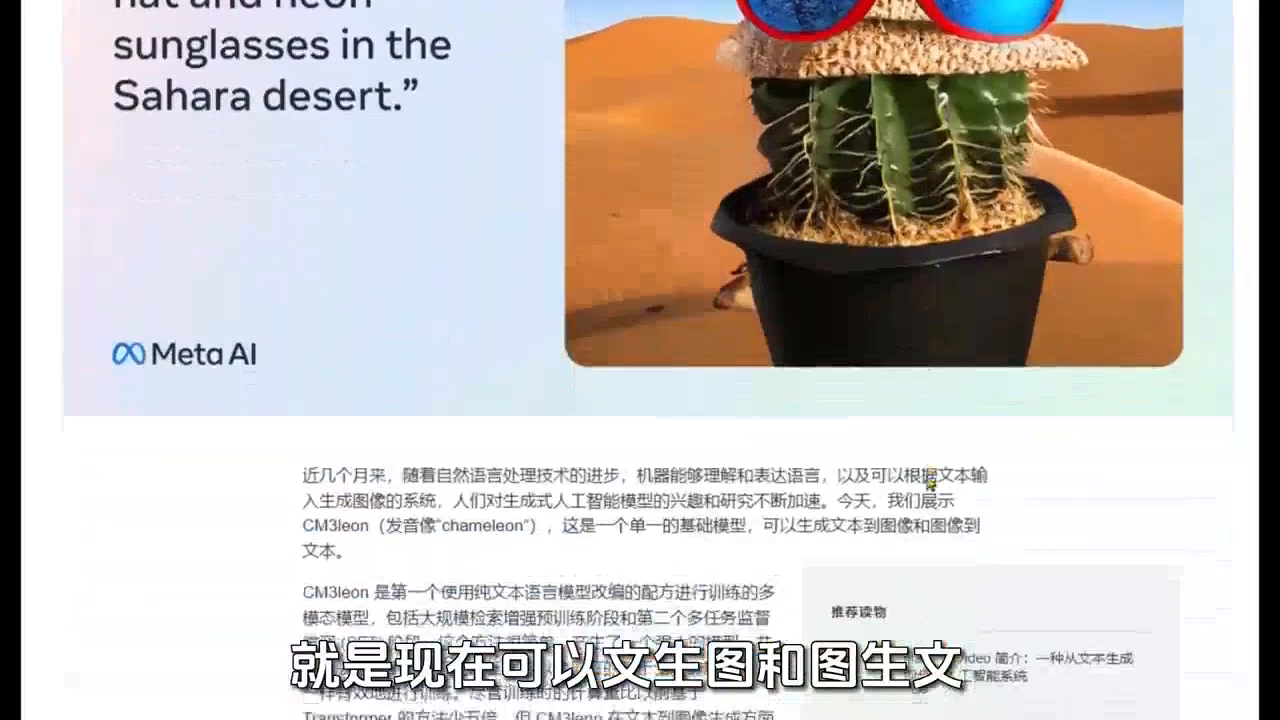
{"action": "scroll", "coordinate": [928, 483], "scroll_direction": "down", "scroll_amount": 10}
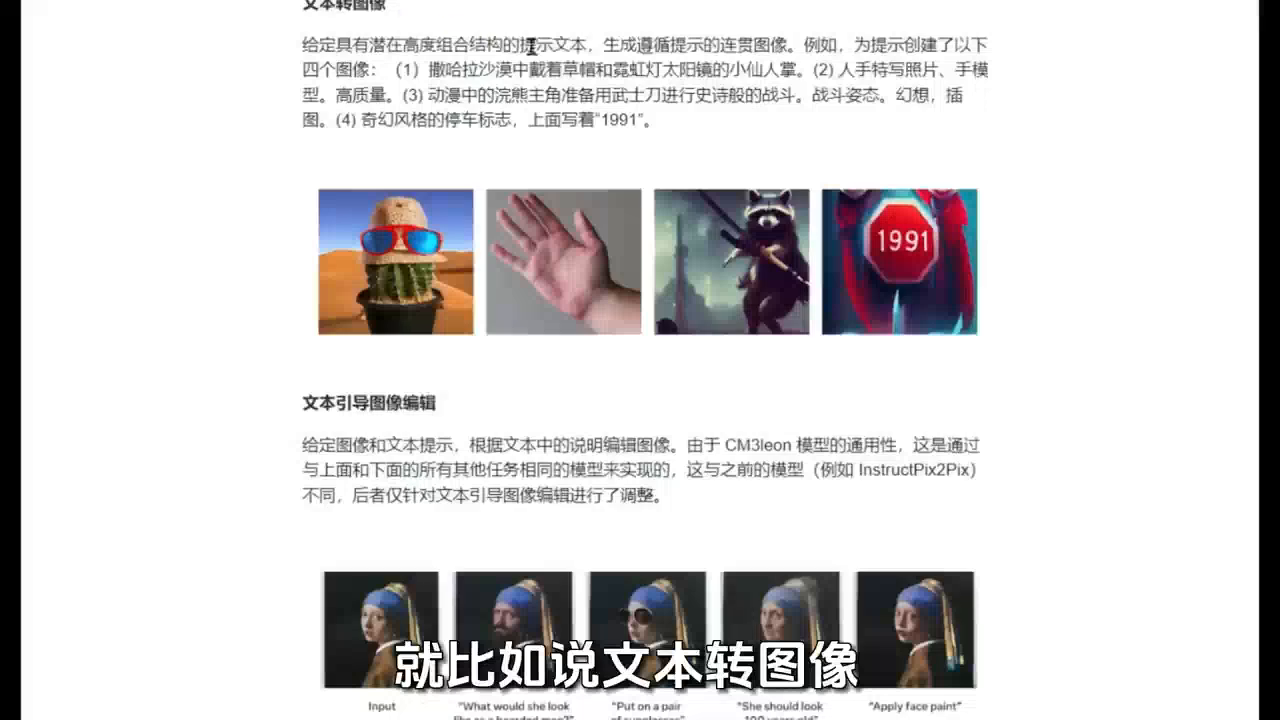
{"action": "scroll", "coordinate": [859, 375], "scroll_direction": "down", "scroll_amount": 2}
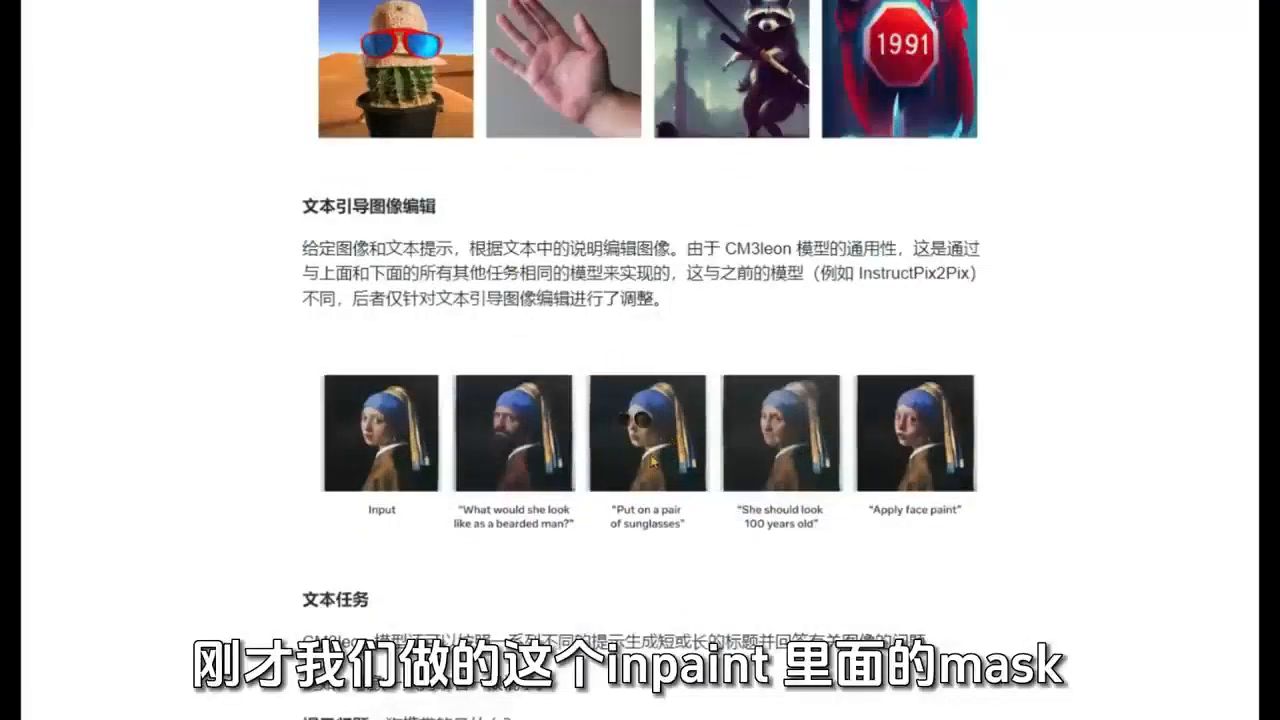
{"action": "scroll", "coordinate": [648, 460], "scroll_direction": "down", "scroll_amount": 6}
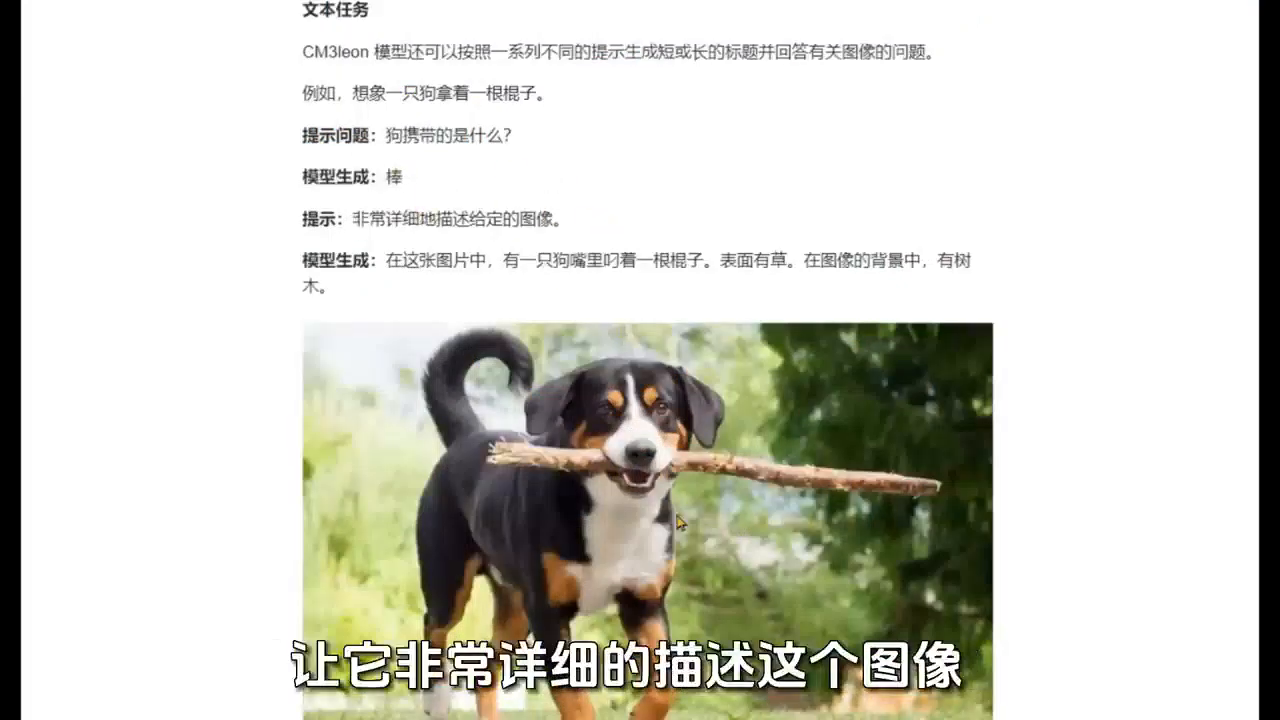
Examine the rest of the CM3leon article, from the dog image description through 物体到图像 and 图像分割 to the 超分辨率结果 examples.
{"action": "scroll", "coordinate": [444, 212], "scroll_direction": "down", "scroll_amount": 1}
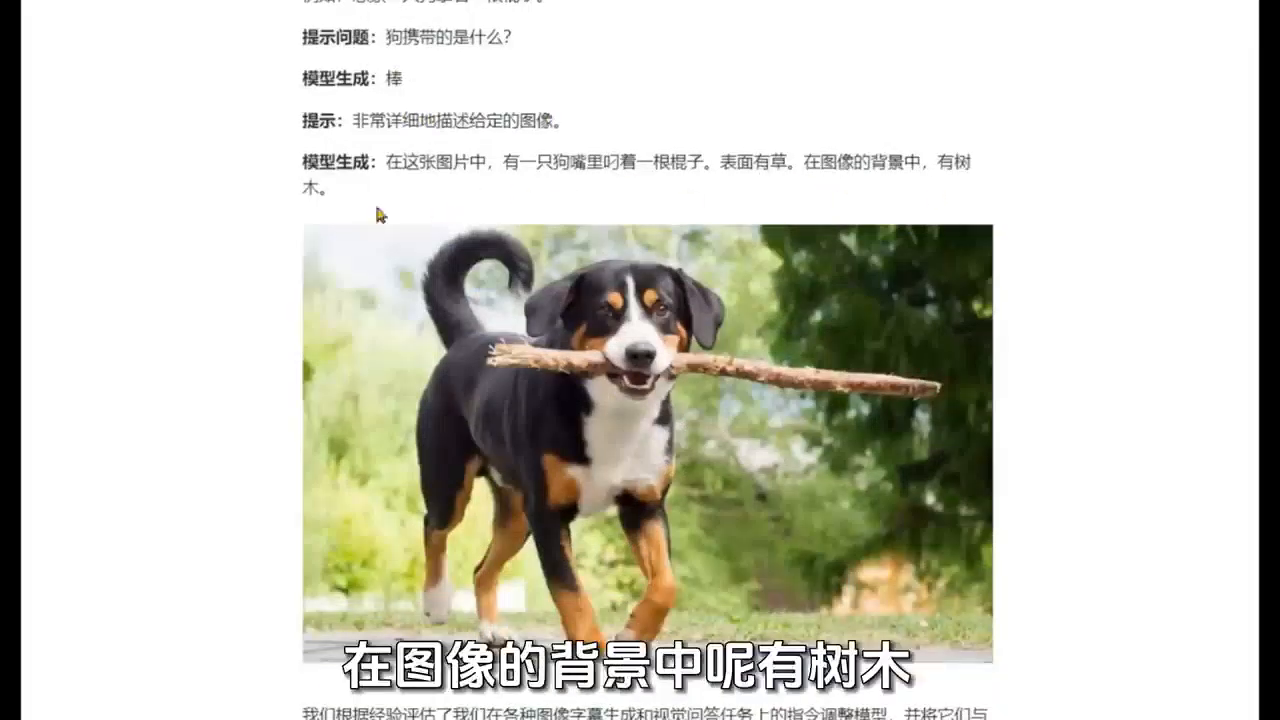
{"action": "scroll", "coordinate": [852, 356], "scroll_direction": "down", "scroll_amount": 5}
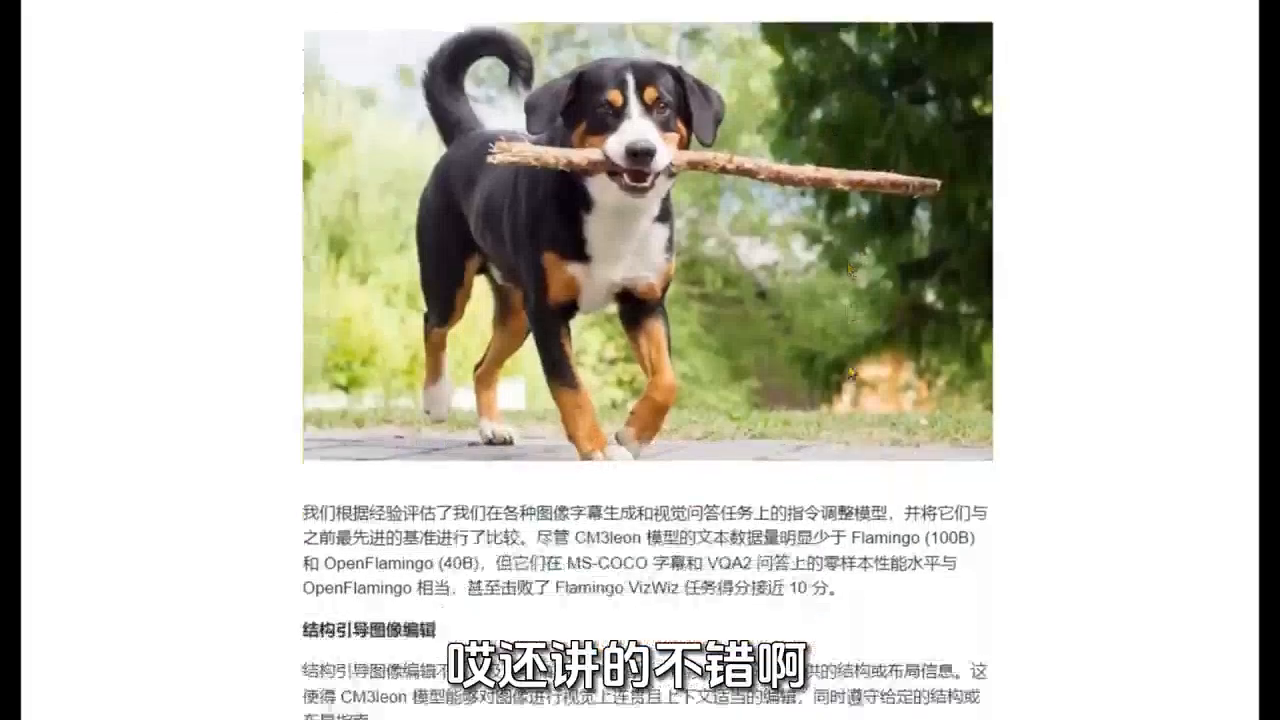
{"action": "scroll", "coordinate": [852, 372], "scroll_direction": "down", "scroll_amount": 4}
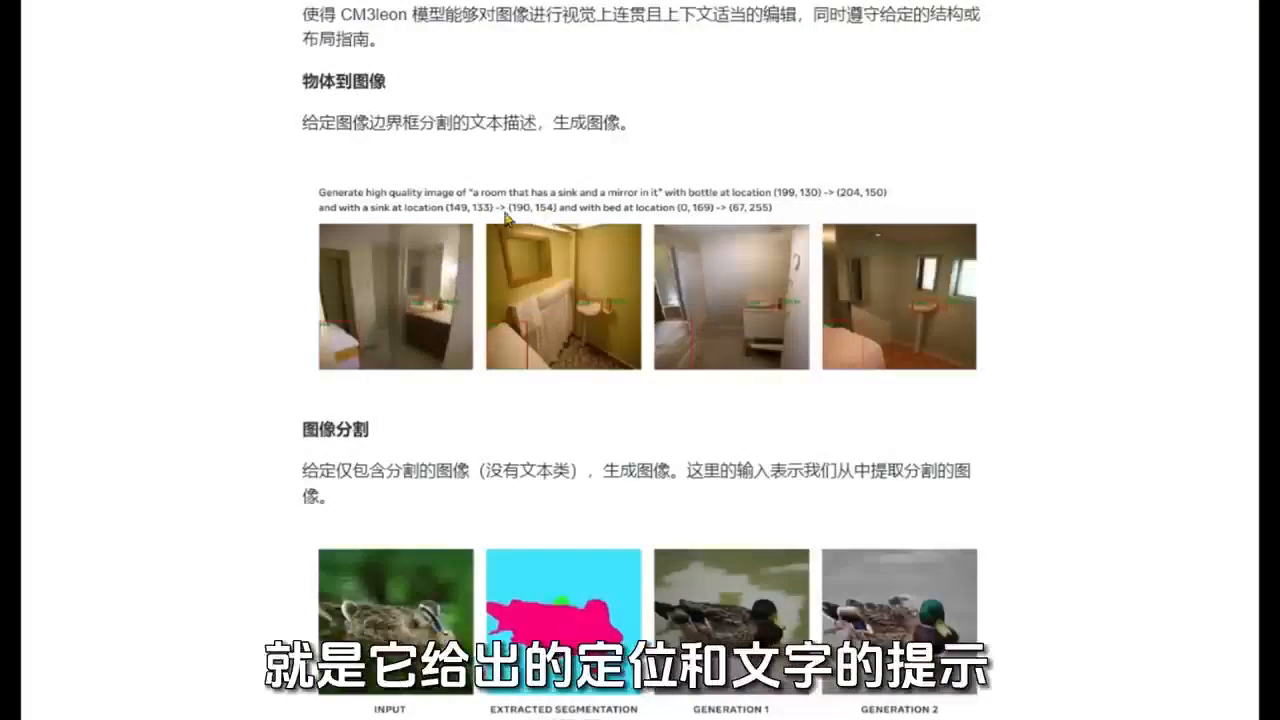
{"action": "scroll", "coordinate": [445, 228], "scroll_direction": "down", "scroll_amount": 2}
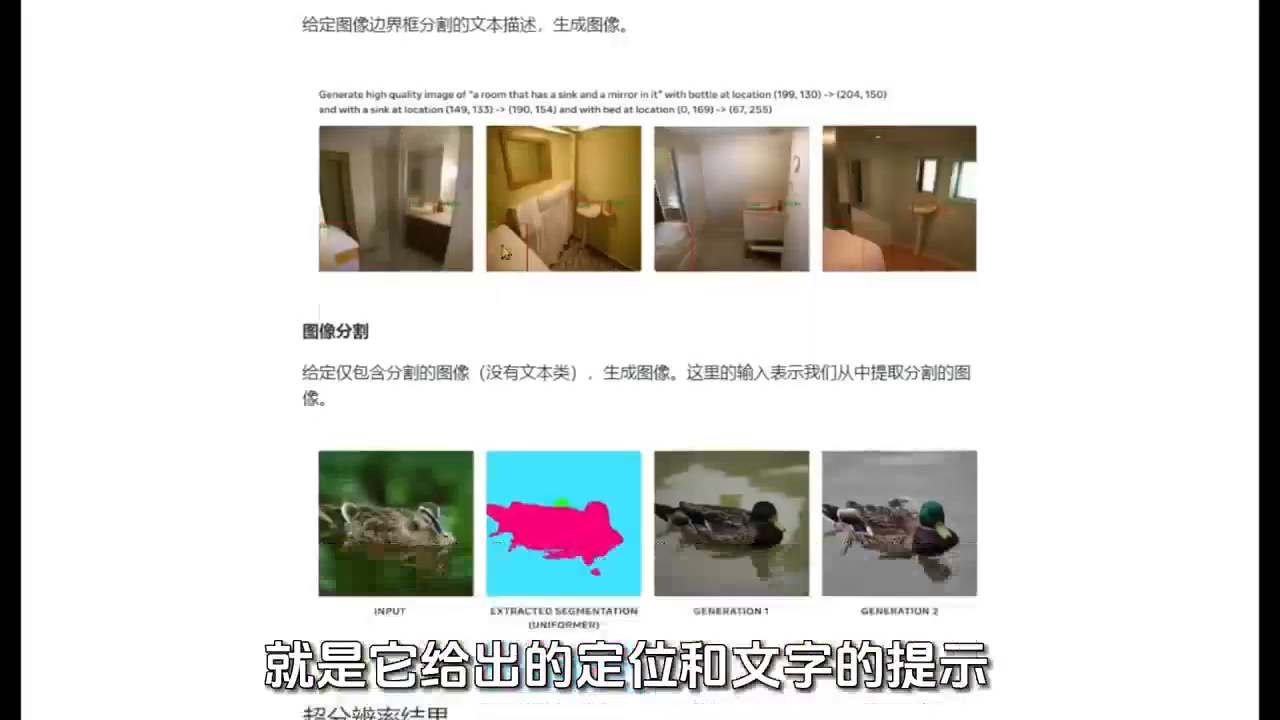
{"action": "scroll", "coordinate": [1019, 327], "scroll_direction": "down", "scroll_amount": 5}
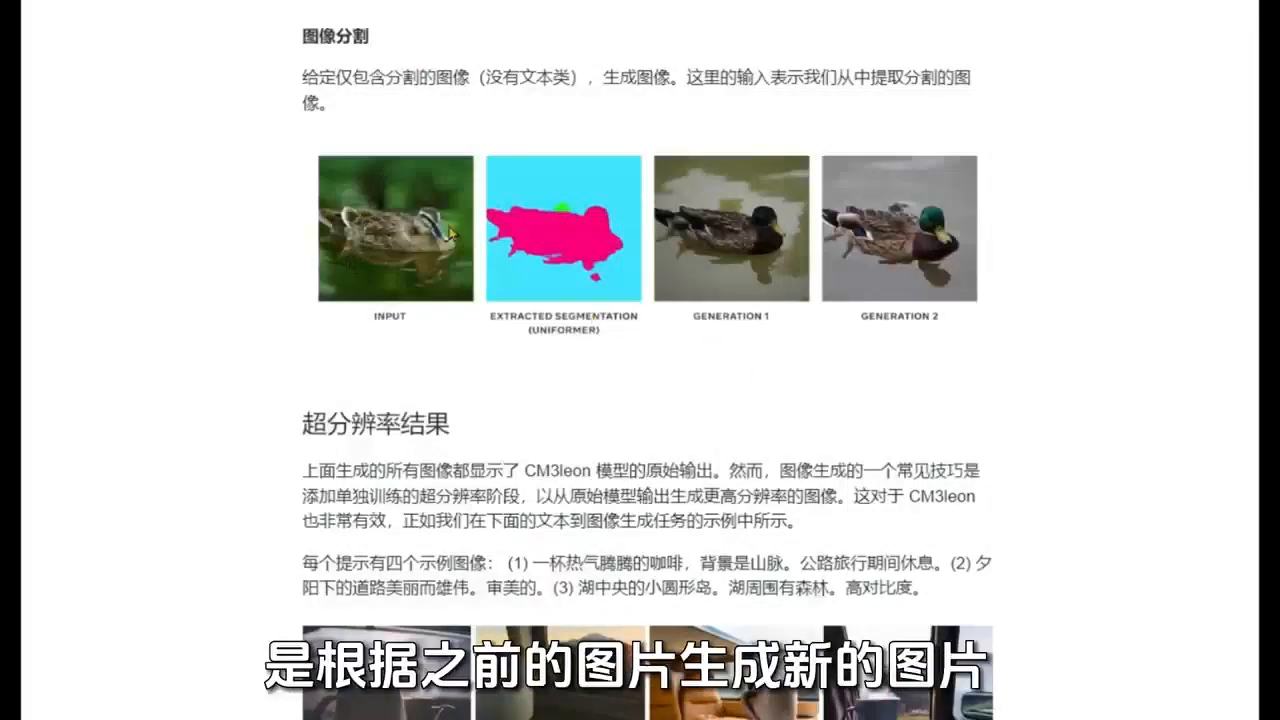
{"action": "scroll", "coordinate": [913, 397], "scroll_direction": "down", "scroll_amount": 10}
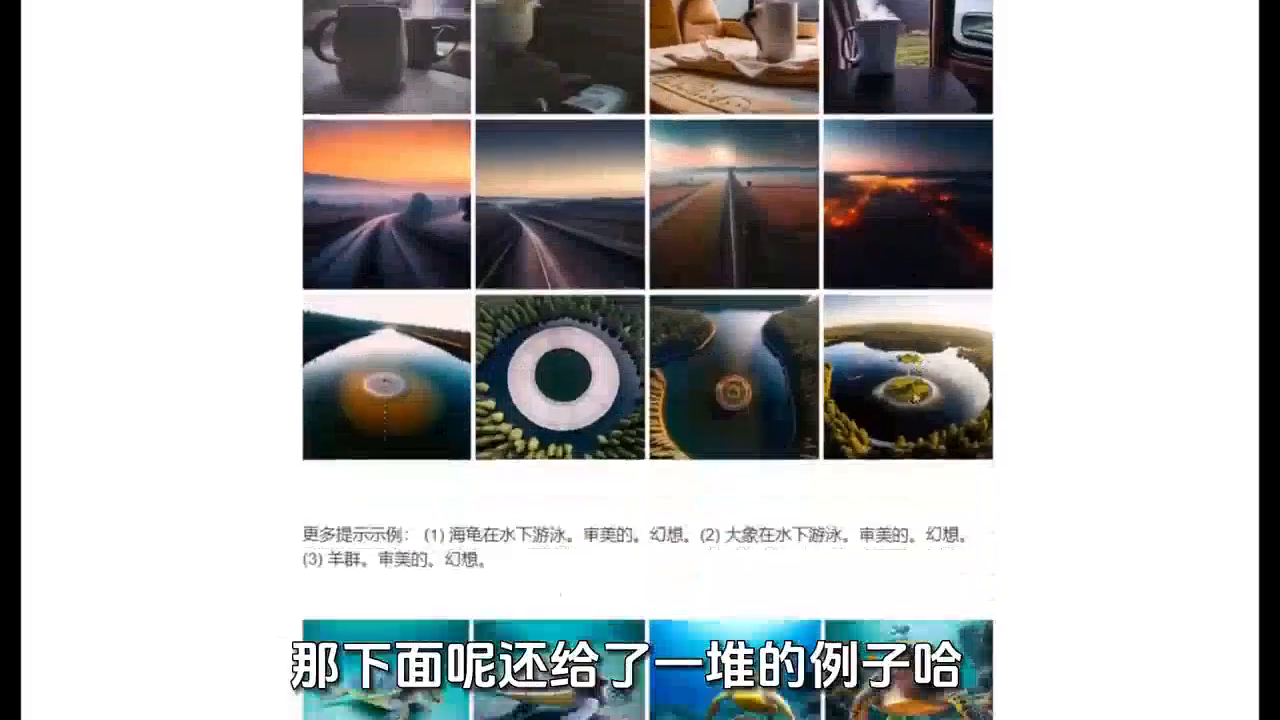
{"action": "scroll", "coordinate": [912, 391], "scroll_direction": "down", "scroll_amount": 10}
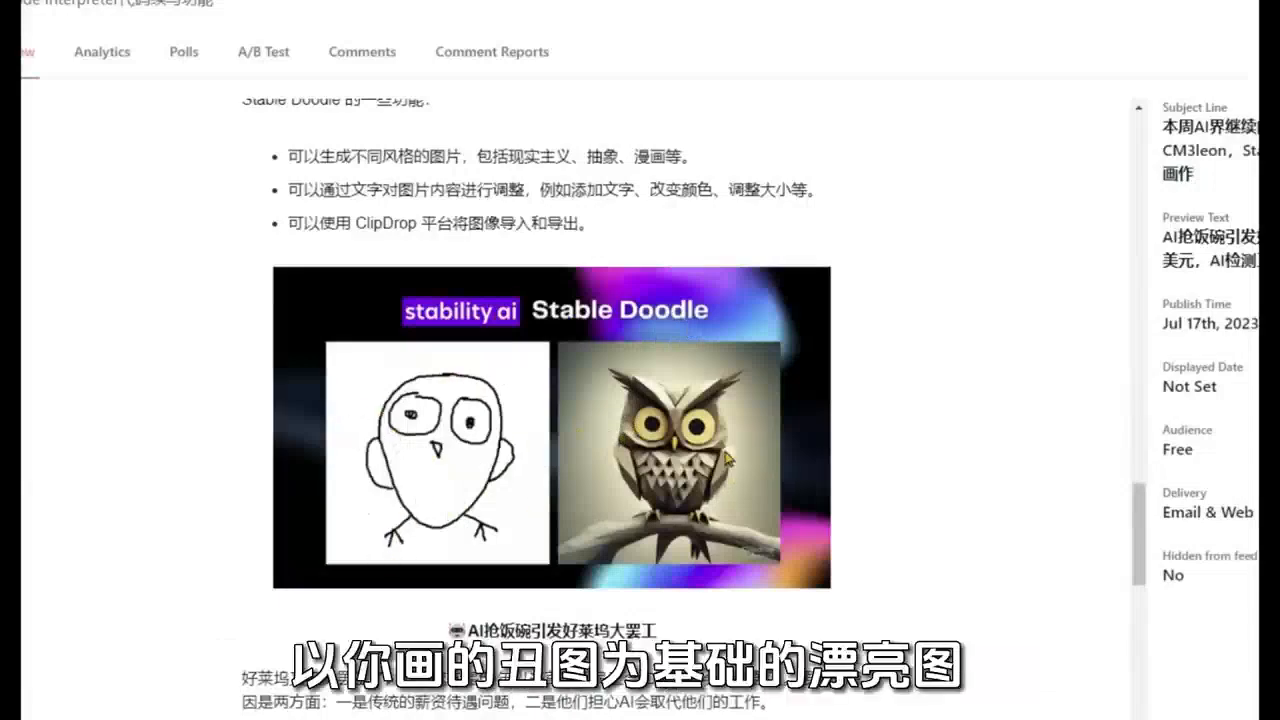
Read the newsletter's section AI抢饭碗引发好莱坞大罢工, following the Stable Doodle item, including the reasons for the actors' and writers' strike.
{"action": "scroll", "coordinate": [725, 465], "scroll_direction": "down", "scroll_amount": 5}
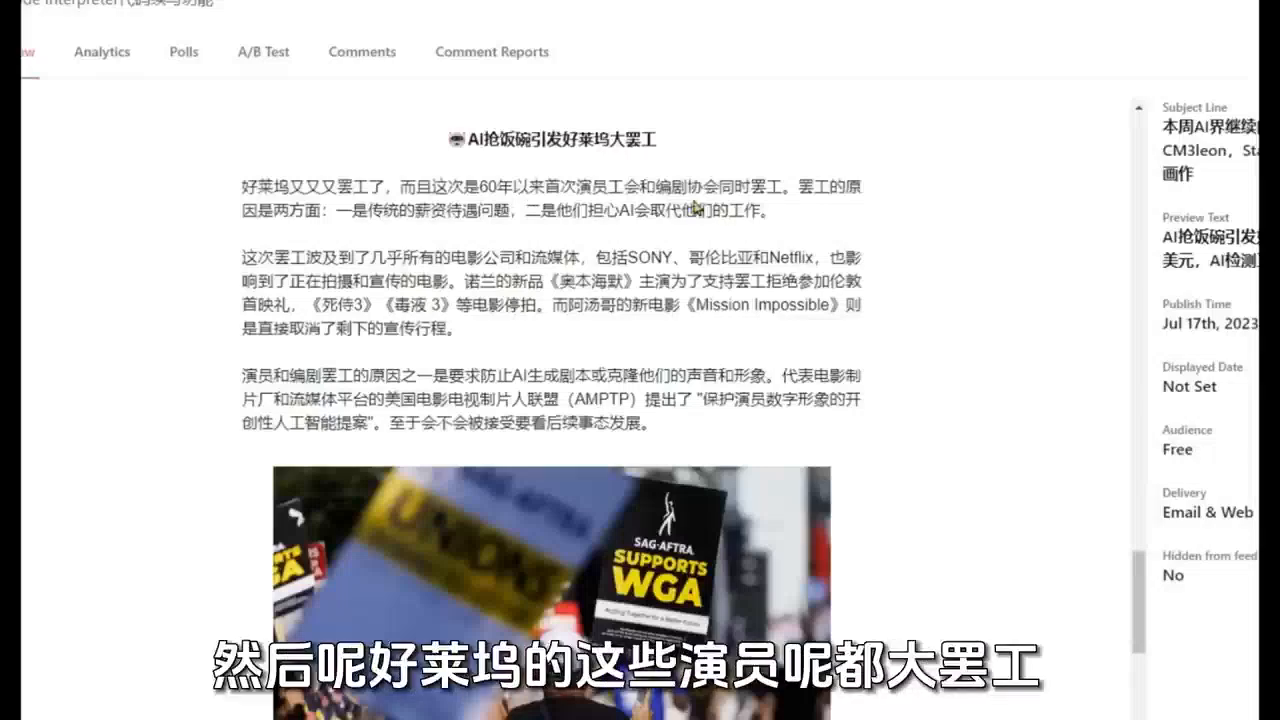
{"action": "scroll", "coordinate": [623, 319], "scroll_direction": "down", "scroll_amount": 1}
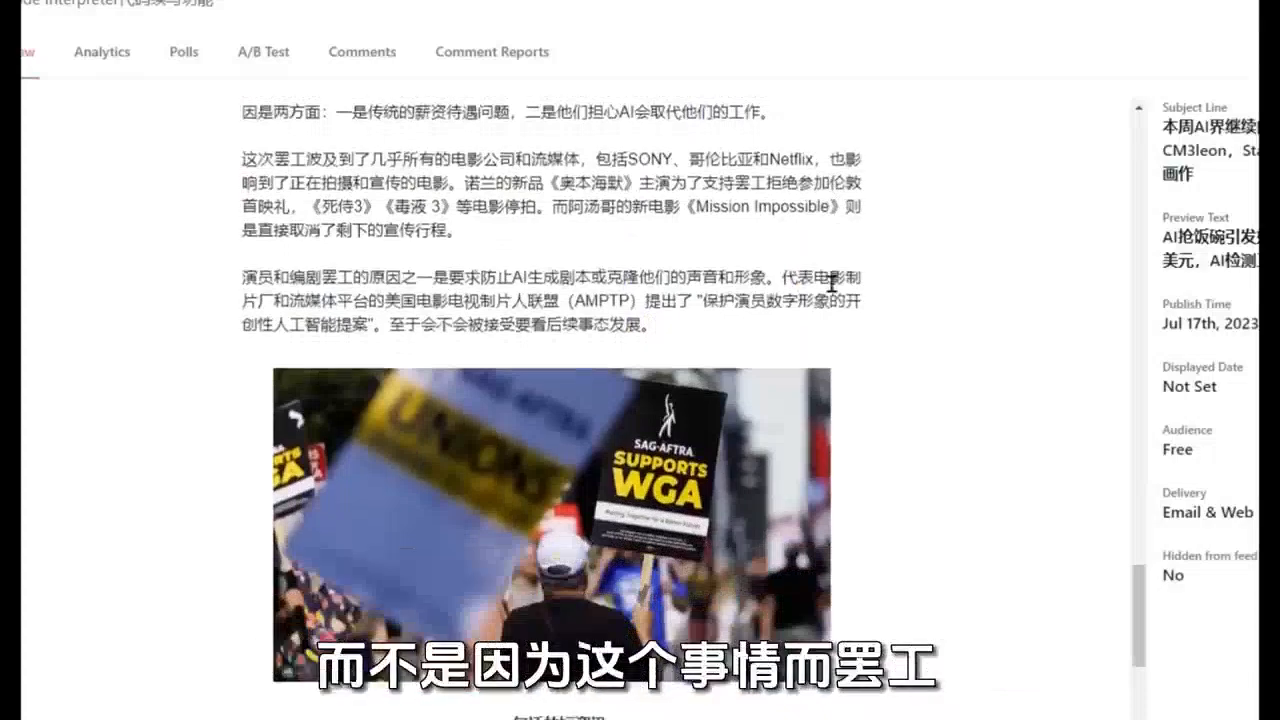
{"action": "scroll", "coordinate": [816, 320], "scroll_direction": "up", "scroll_amount": 2}
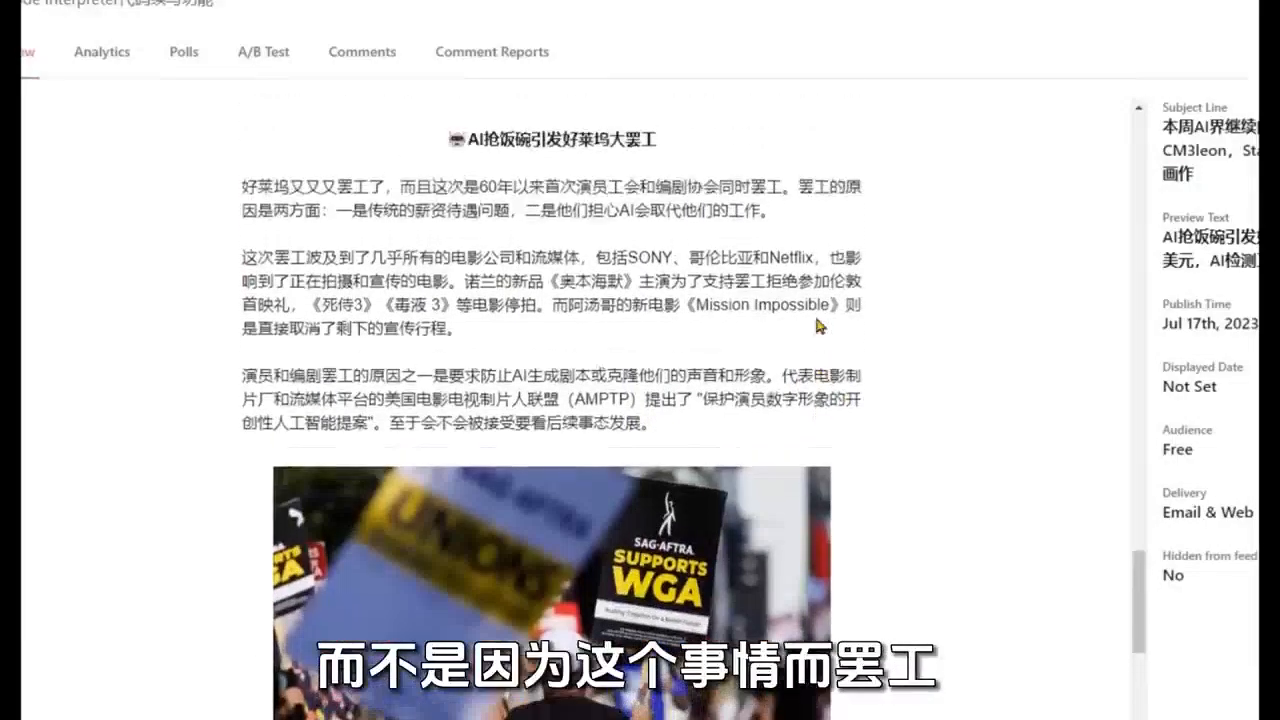